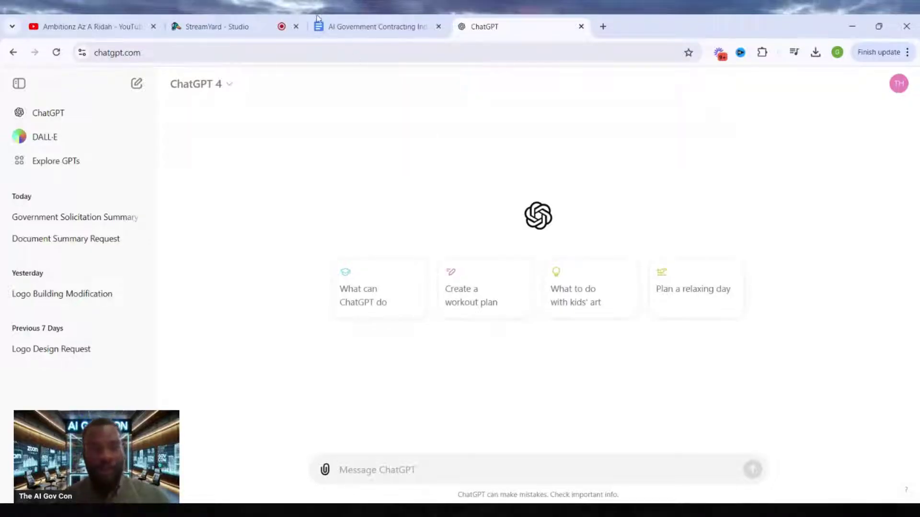
Consult Step 1 of the planning sheet, and ask ChatGPT for 5 NAICS codes for waste management
left_click(256, 19)
left_click(331, 19)
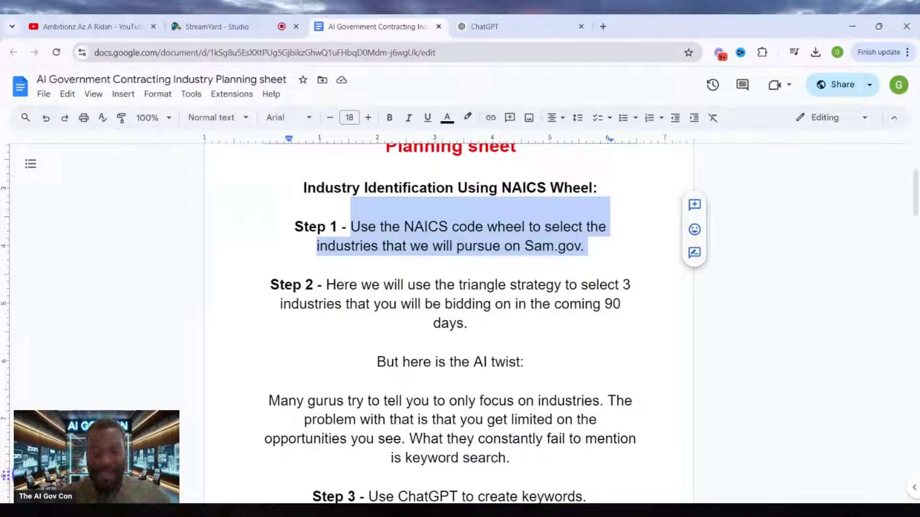
left_click(486, 27)
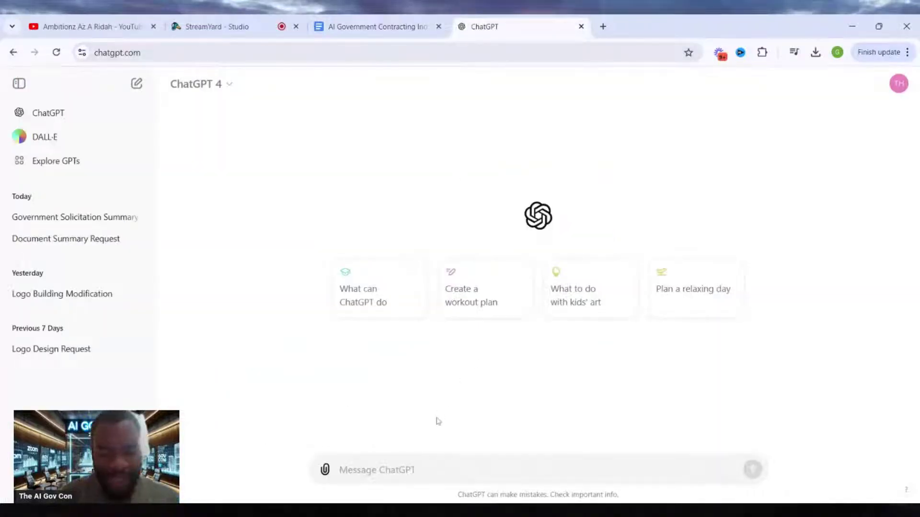
type("give me 5 ")
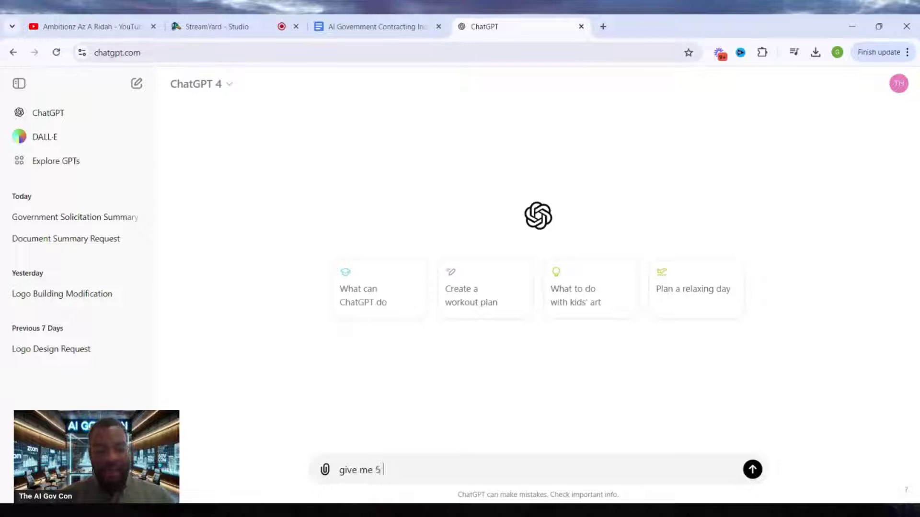
type("naics codes f")
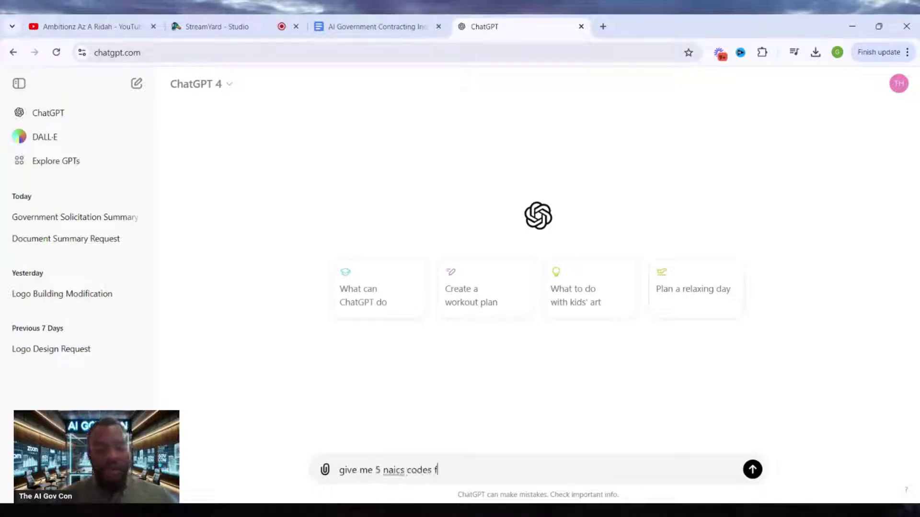
type("or waste maangeemtn")
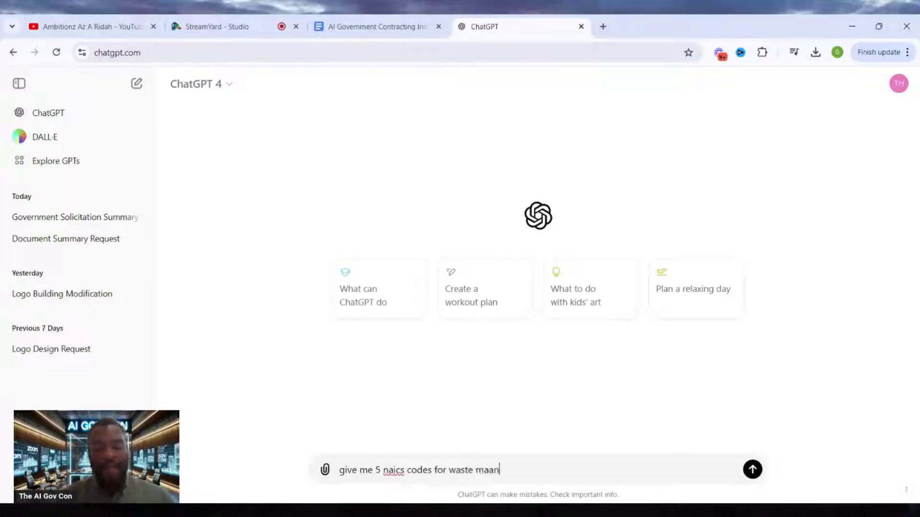
key("BackSpace")
key("BackSpace")
key("BackSpace")
key("BackSpace")
key("BackSpace")
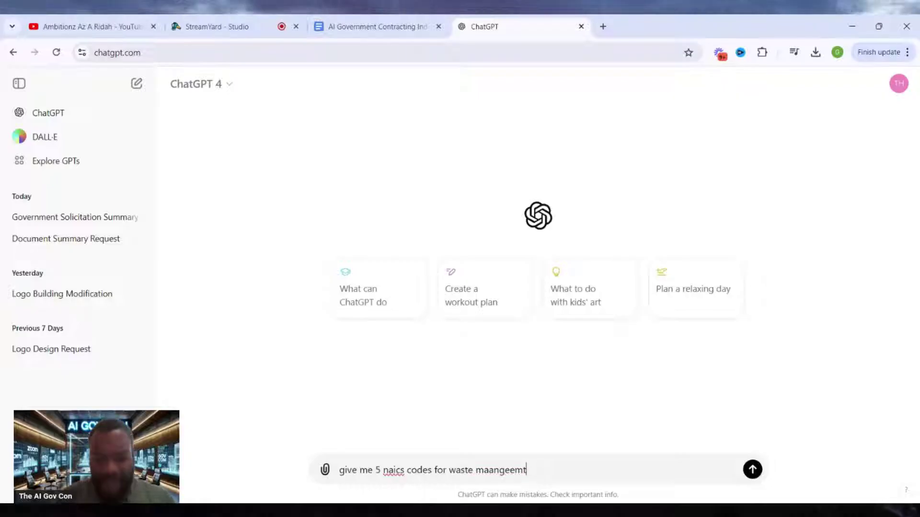
type(",e")
key("BackSpace")
key("BackSpace")
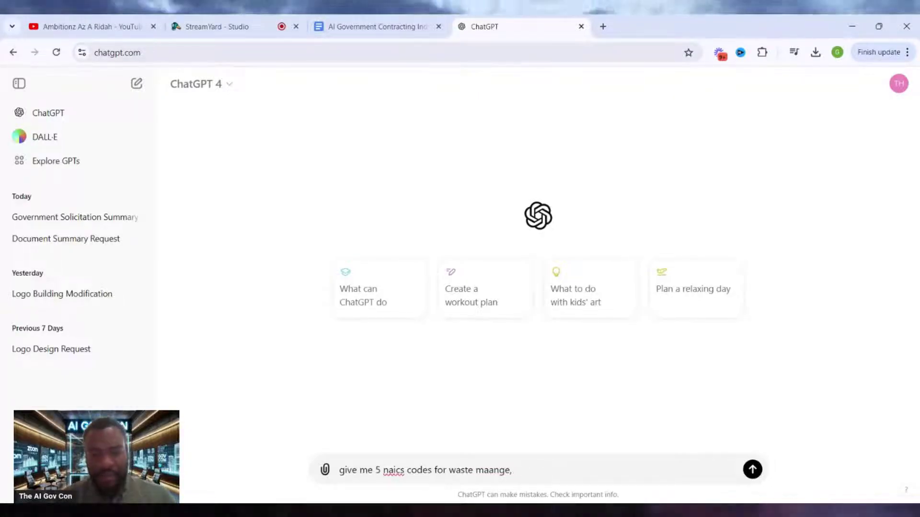
type("e")
key("BackSpace")
type("ment")
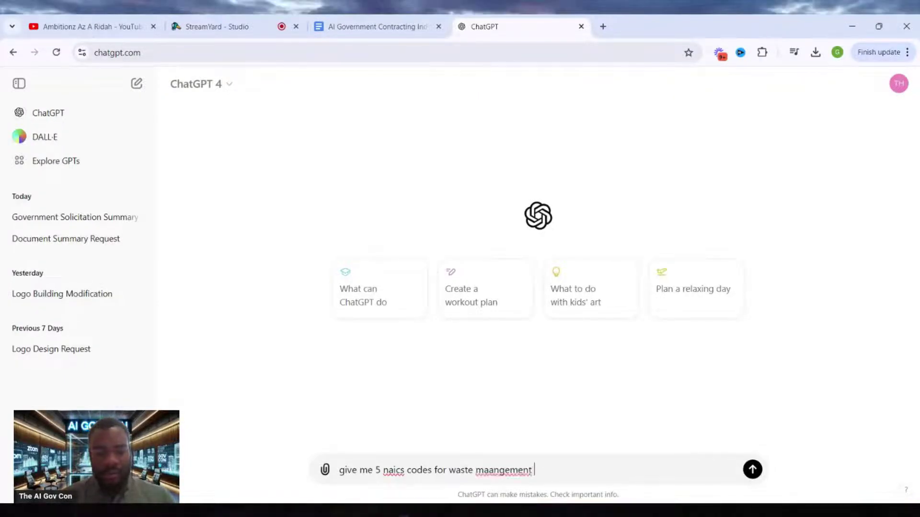
key("Return")
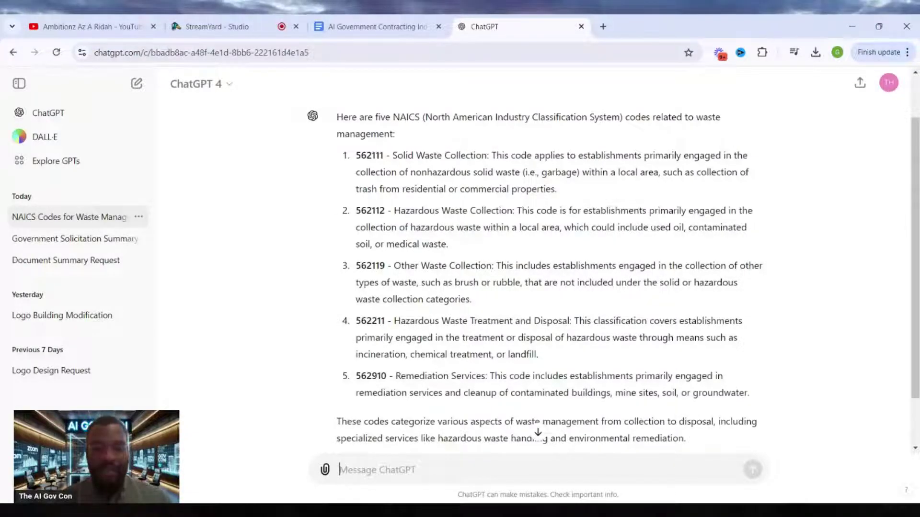
Pick out code 562211 in the answer and review the planning sheet in Google Docs through Step 3 and the keyword search section
left_click_drag(356, 321, 384, 320)
left_click(418, 493)
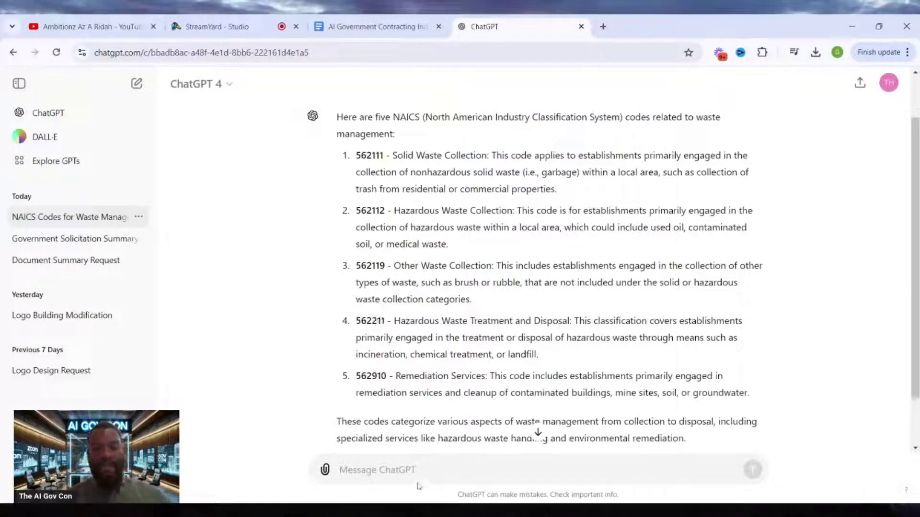
left_click(368, 24)
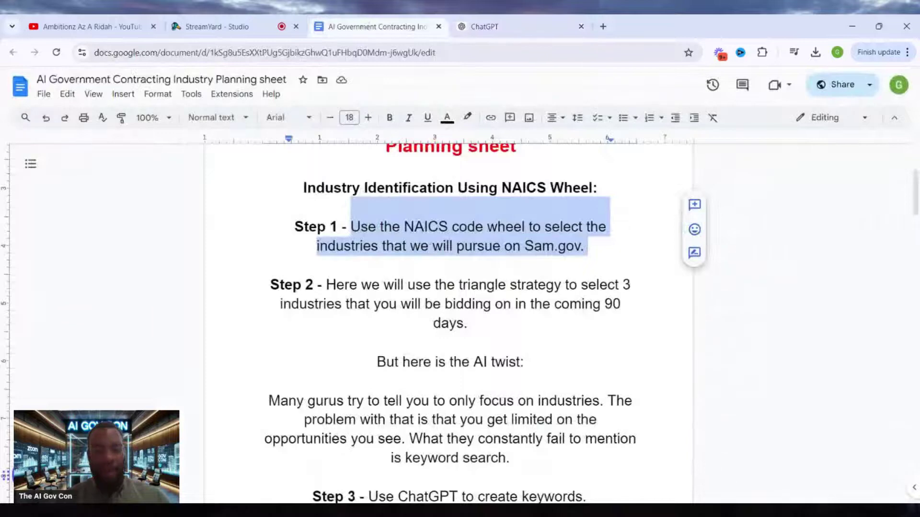
scroll(448, 321, "down", 1)
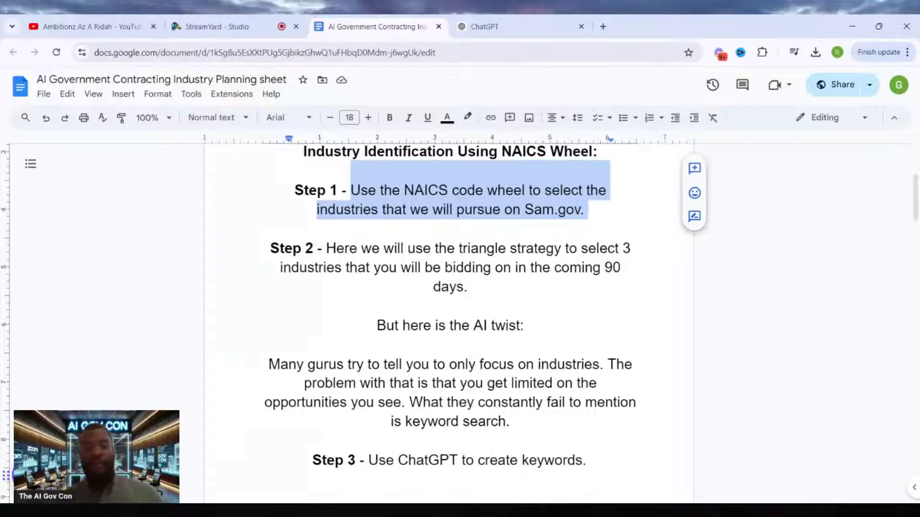
scroll(448, 324, "down", 2)
scroll(448, 324, "down", 4)
scroll(448, 323, "up", 2)
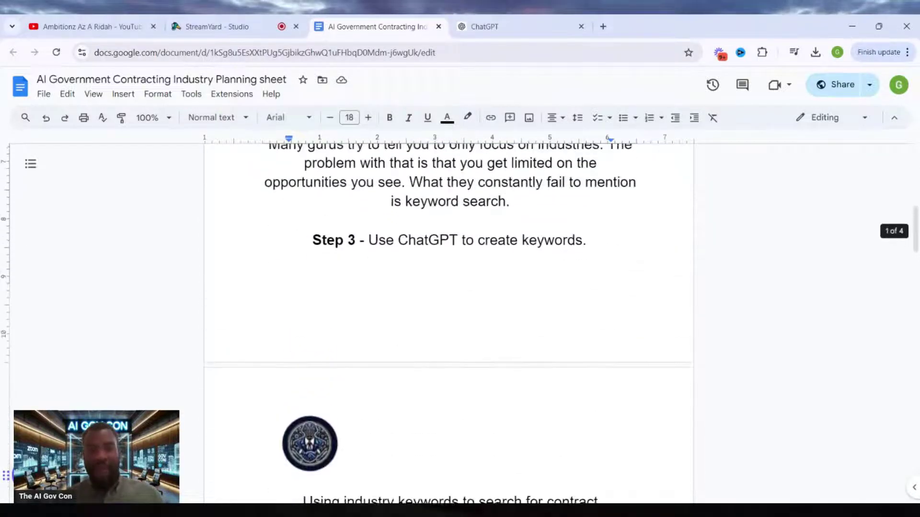
scroll(448, 324, "down", 1)
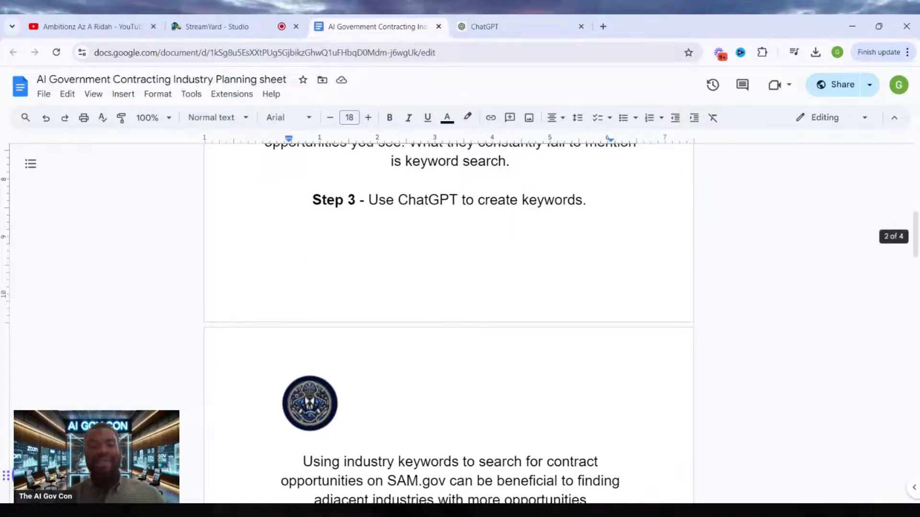
scroll(449, 323, "down", 1)
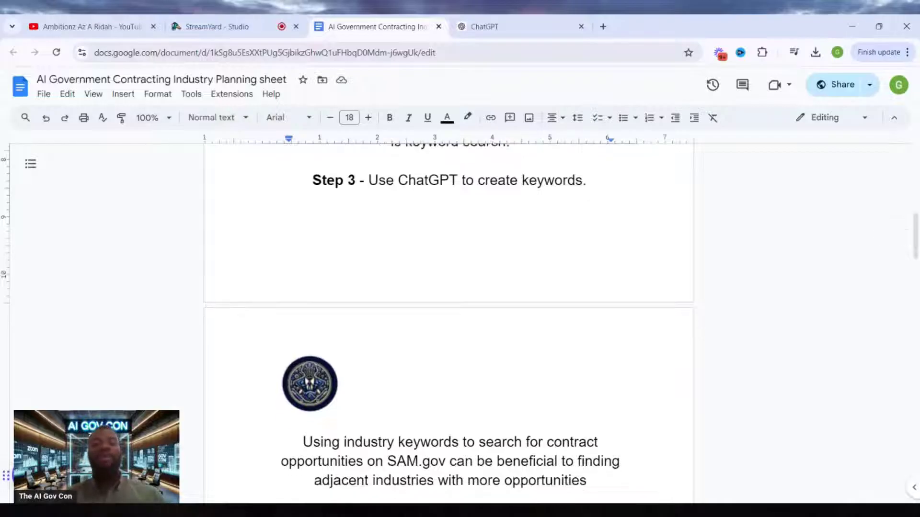
Switch back to ChatGPT and ask it to create 3 industry-specific words for NAICS code 562211
left_click(507, 21)
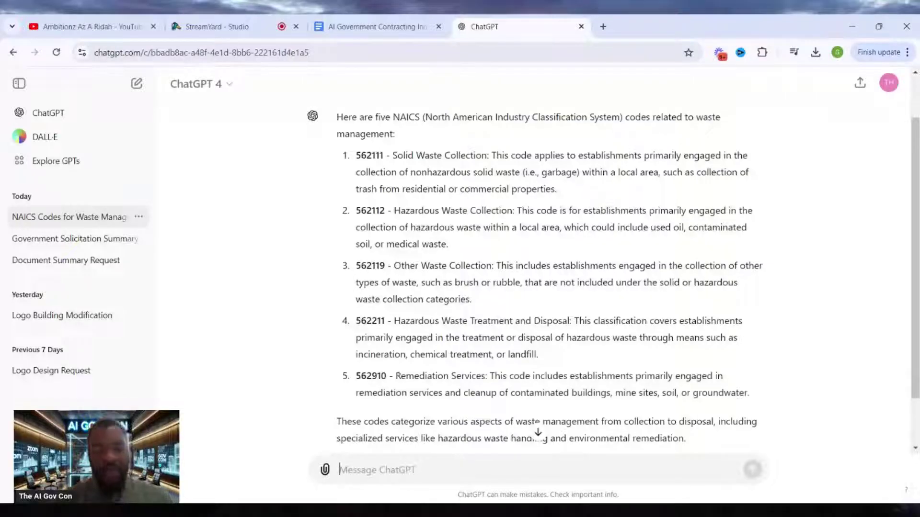
type("create ")
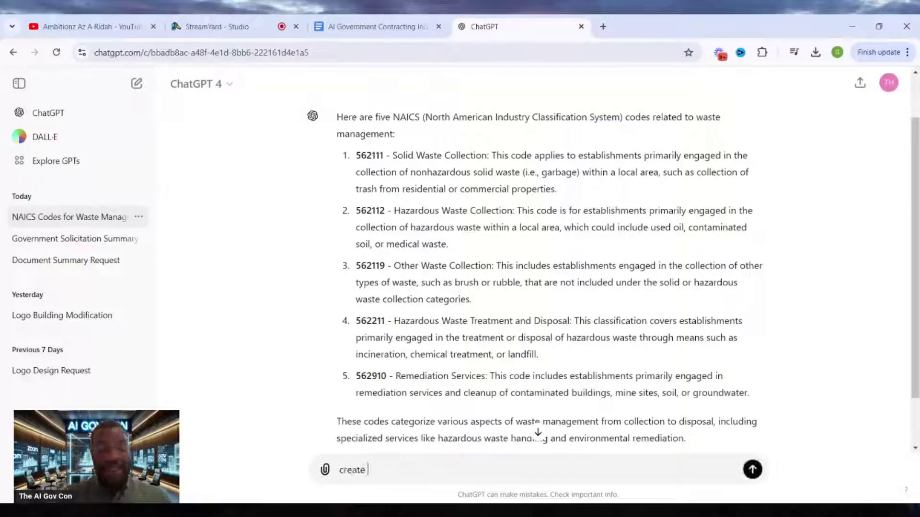
type("an industry")
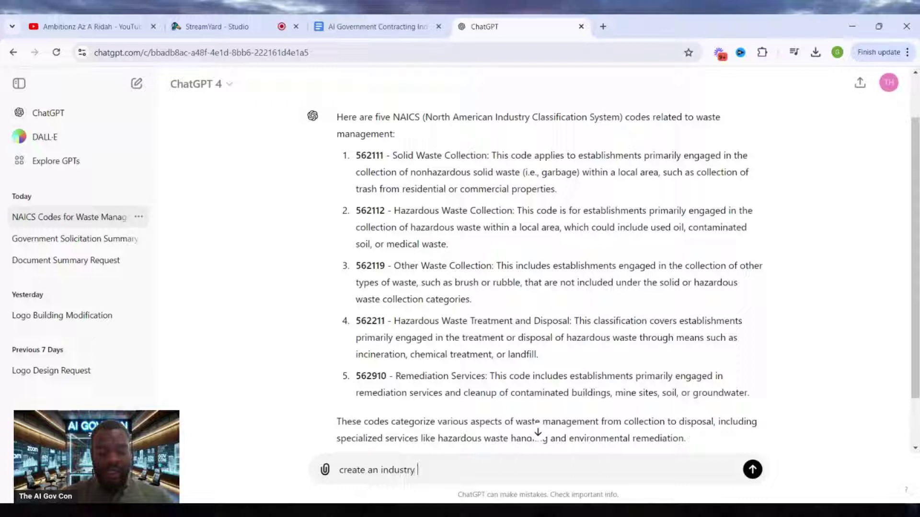
type(" s")
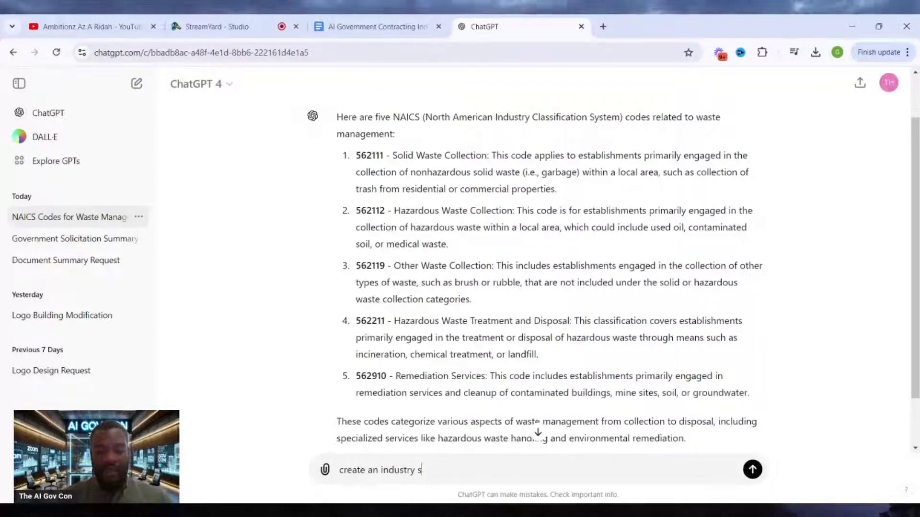
type("pepcif ")
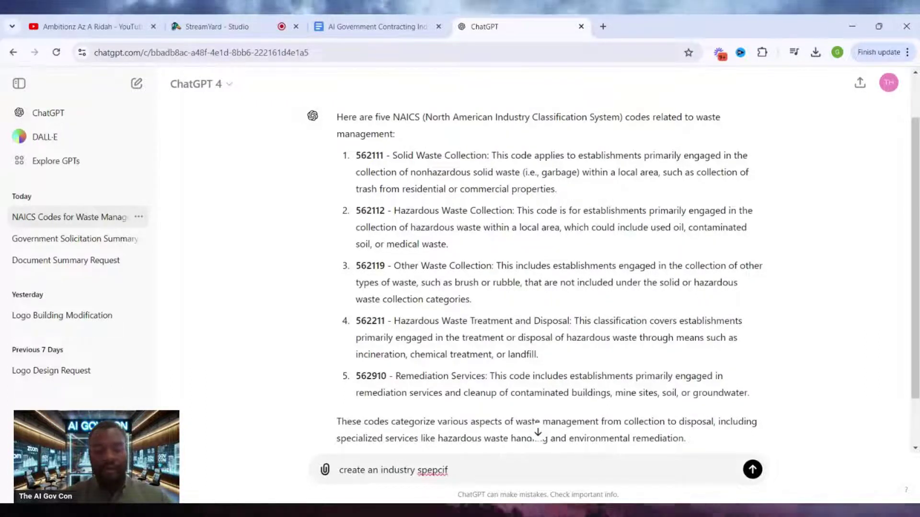
type("word ")
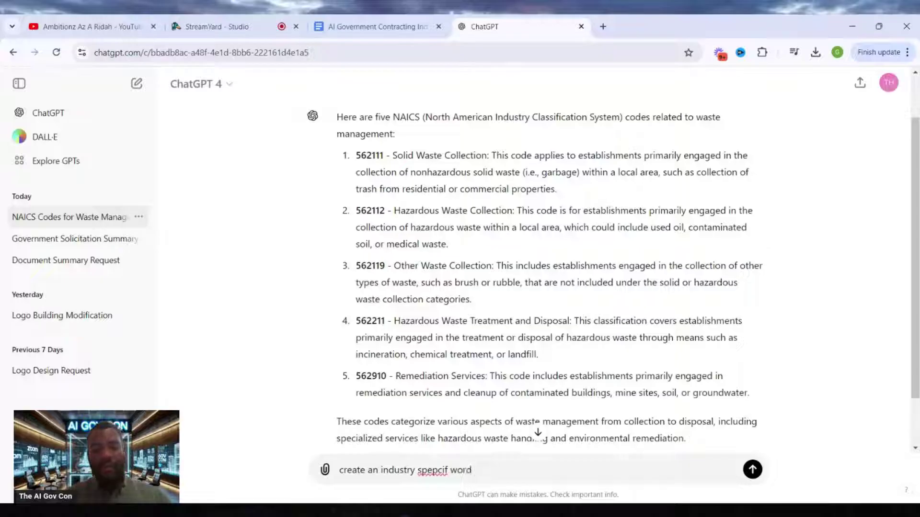
type("for this")
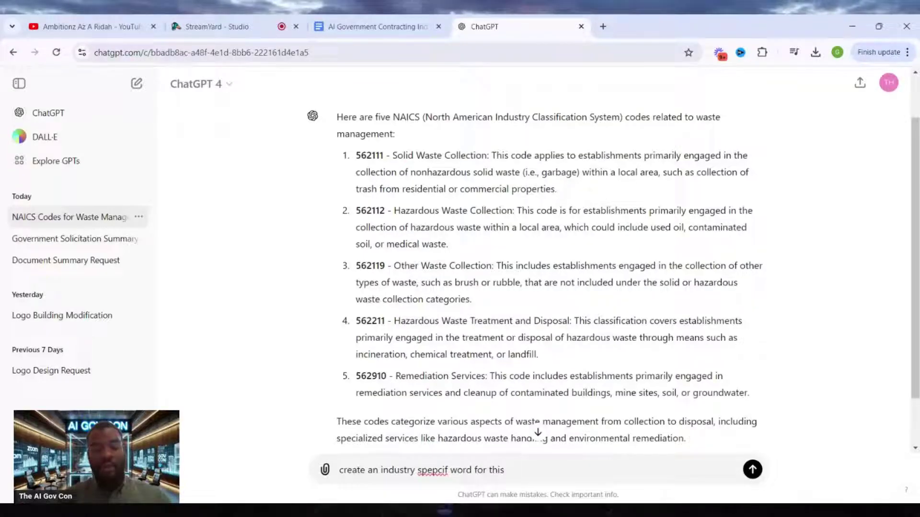
type(" naics co")
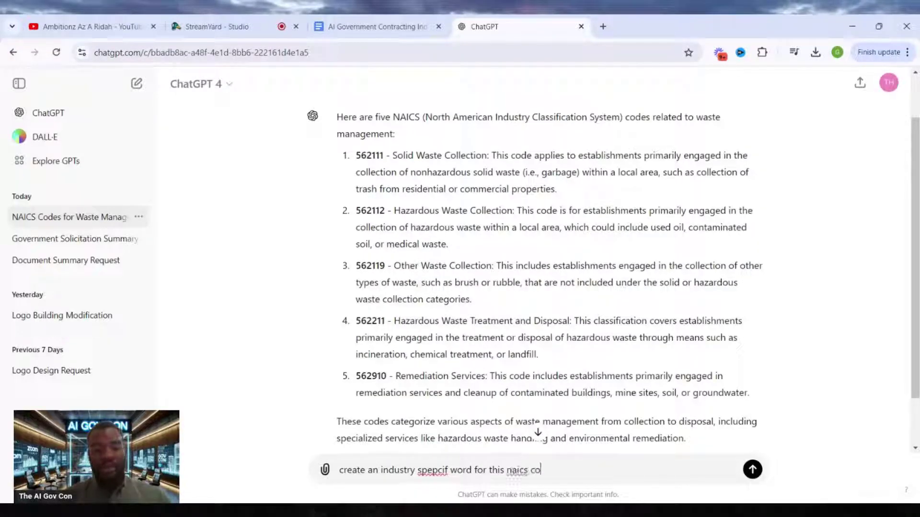
type("de 562211")
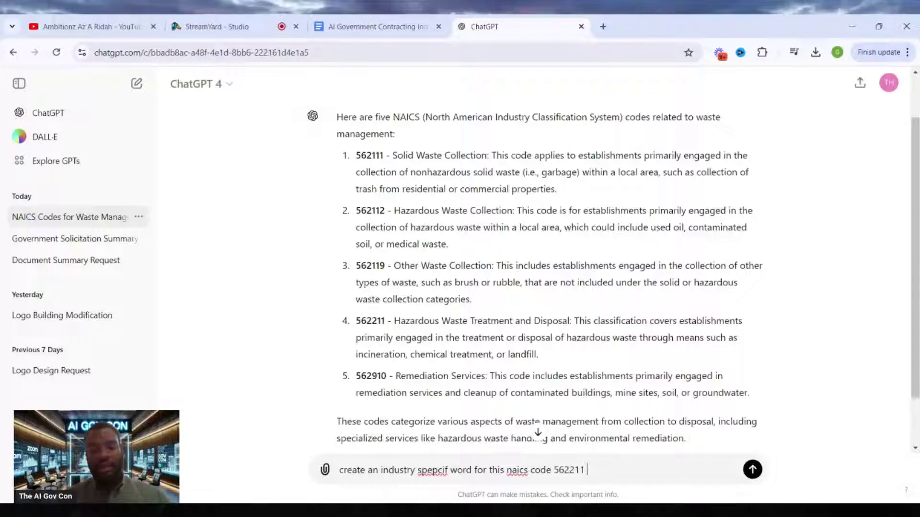
type(" glos")
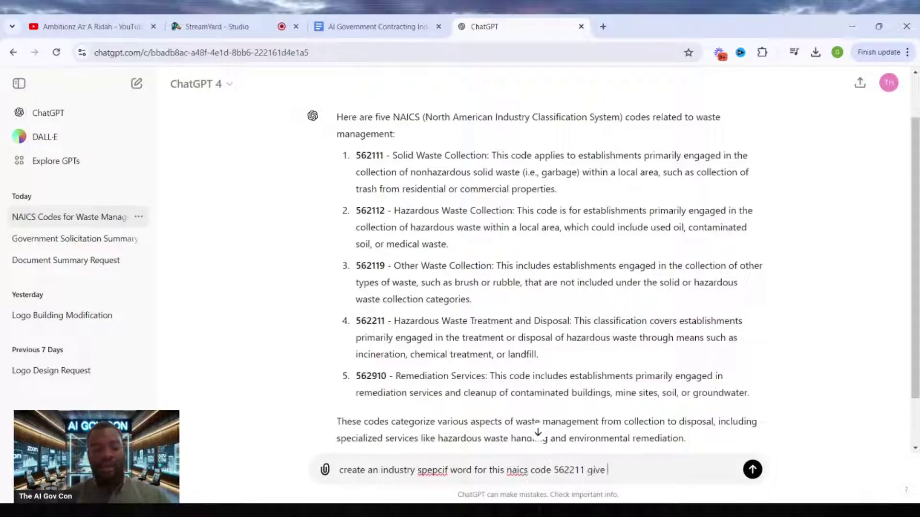
key("Return")
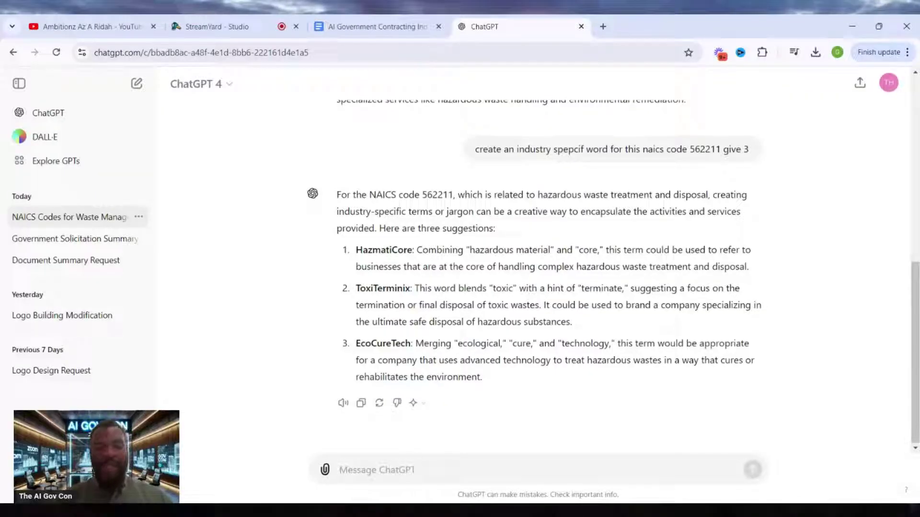
Ask ChatGPT to change the words to industry keywords used for search, no more than 2 words each
type("hcnage it to ")
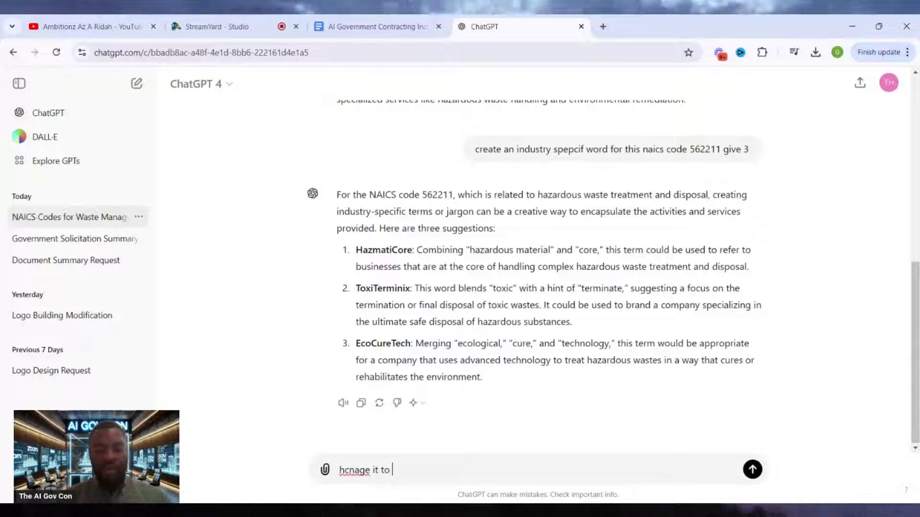
type("industry ")
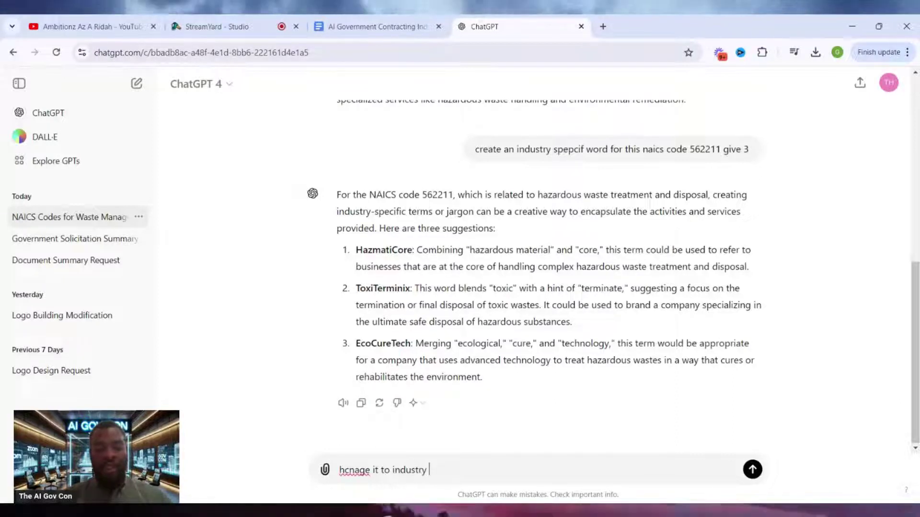
type("key words t")
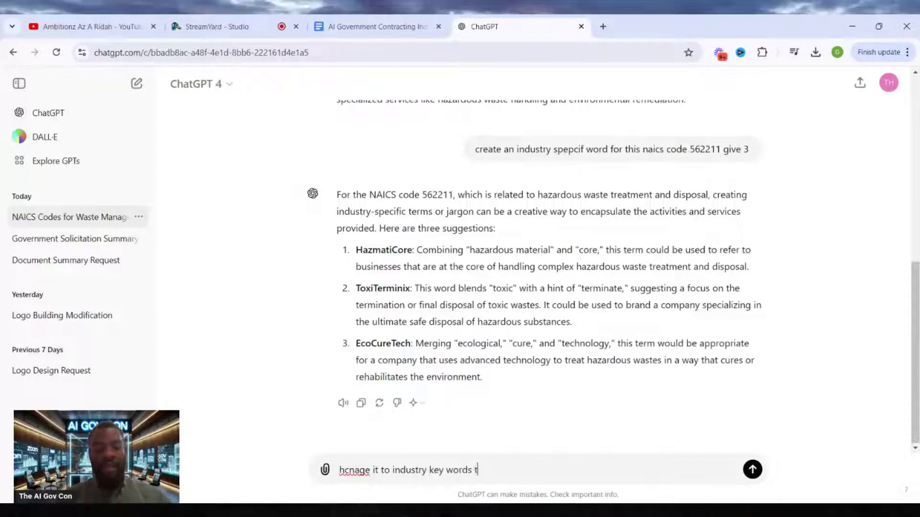
type("hat will be iu")
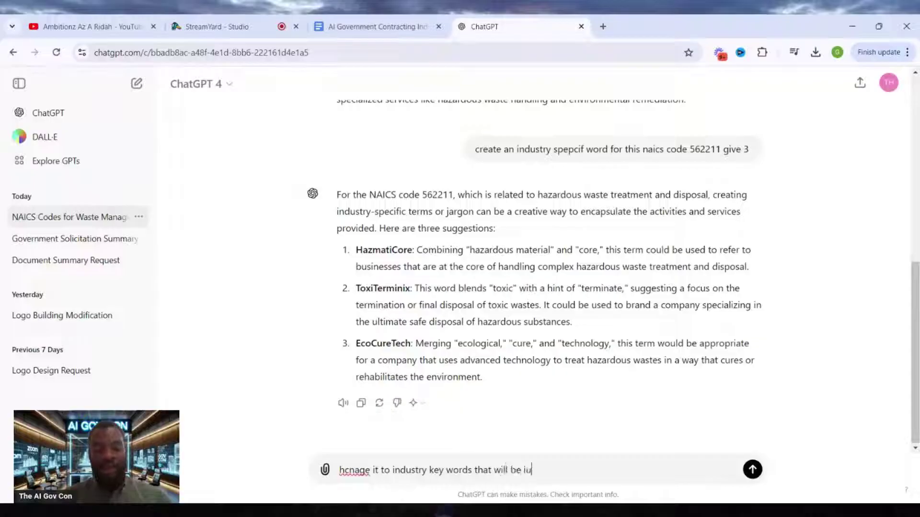
type("sed ofr sea")
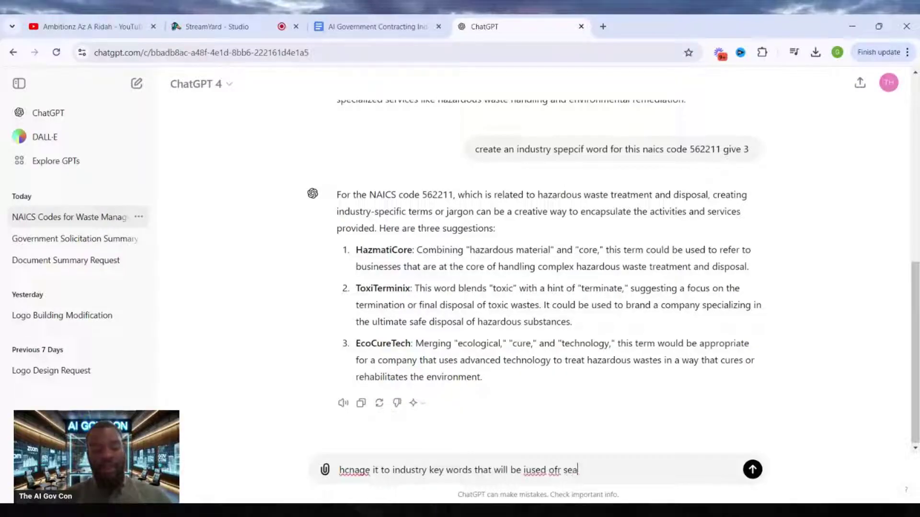
type("rch no more tha")
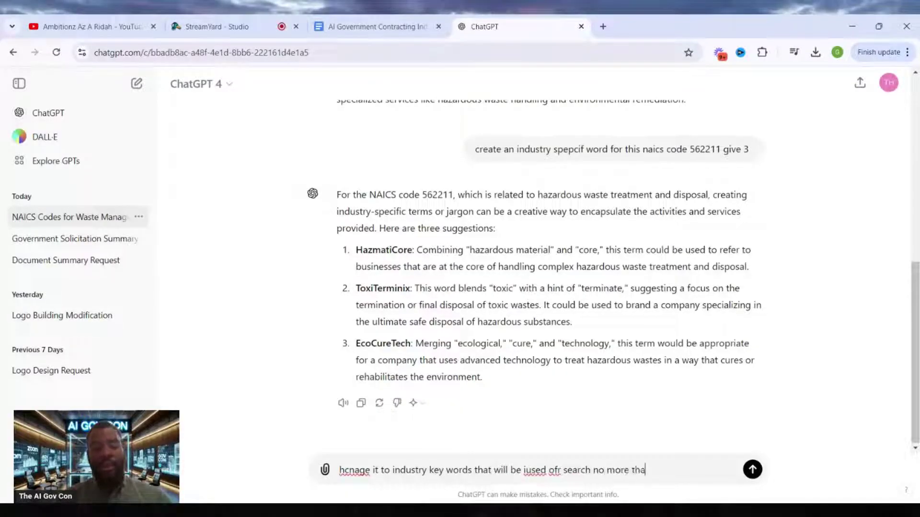
type("n 2 words pe")
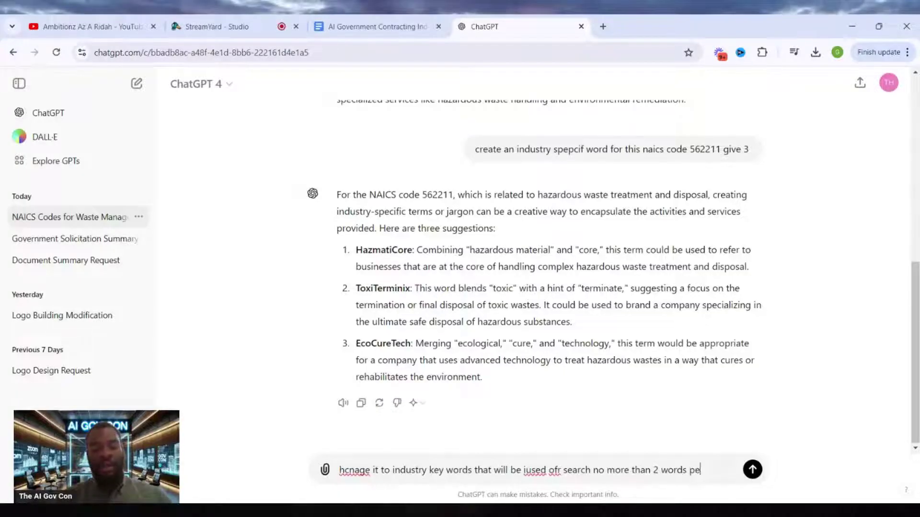
type("r")
key("Return")
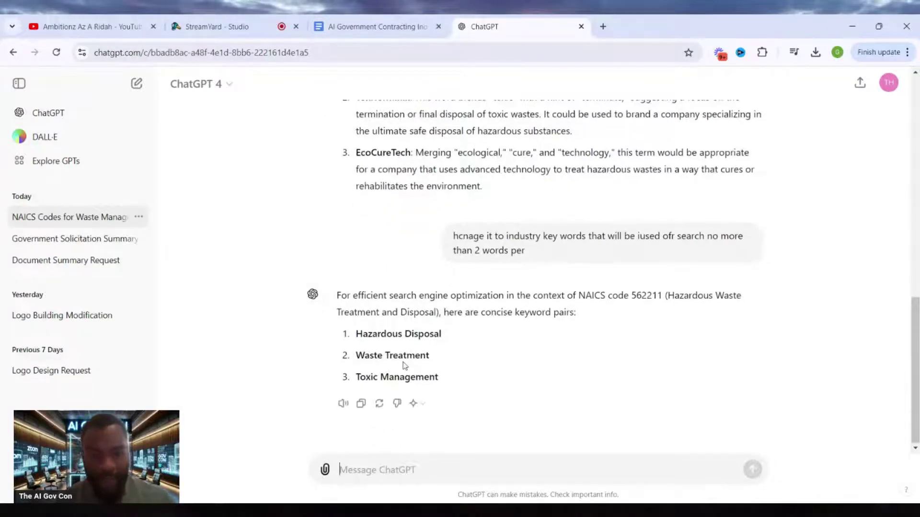
Copy the third suggested keyword, "Toxic Management", from the ChatGPT answer
left_click_drag(357, 381, 455, 392)
key("ctrl+c")
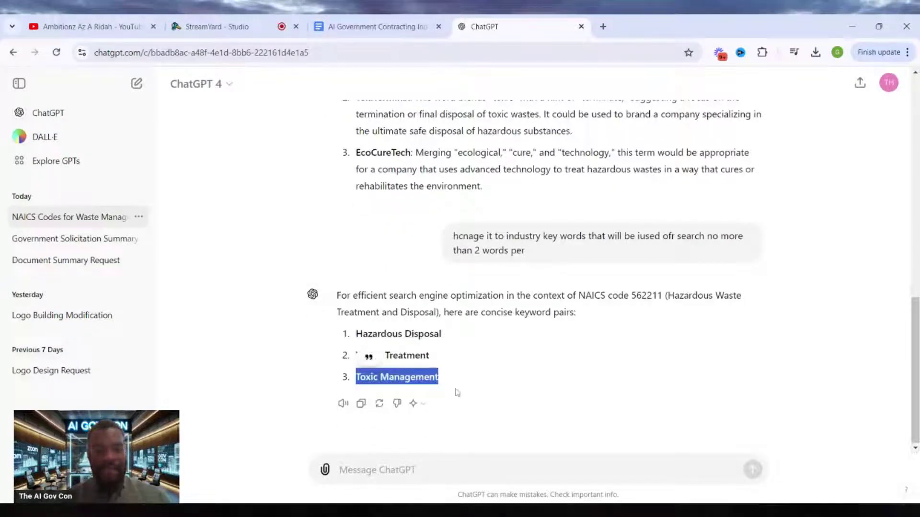
Open sam.gov/content/home in a new browser tab and go to the site's search page
left_click(603, 25)
type("sam.gov/content/home")
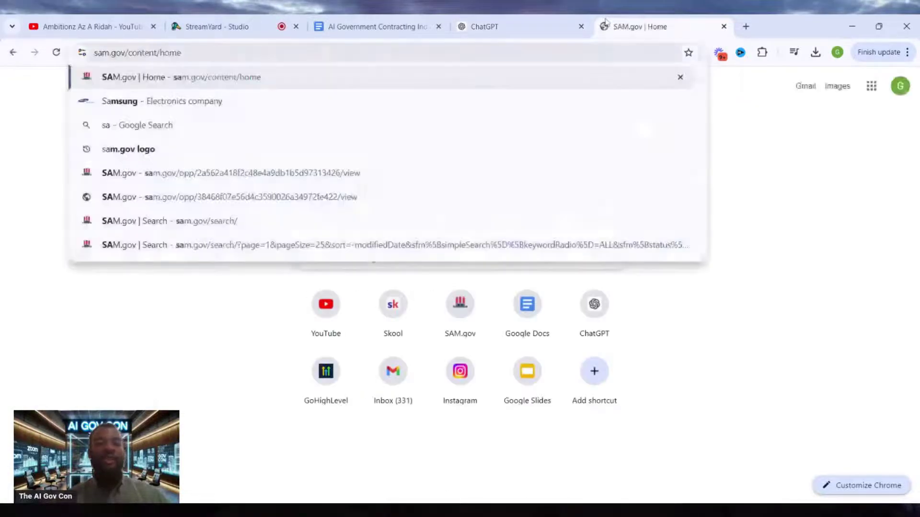
key("Return")
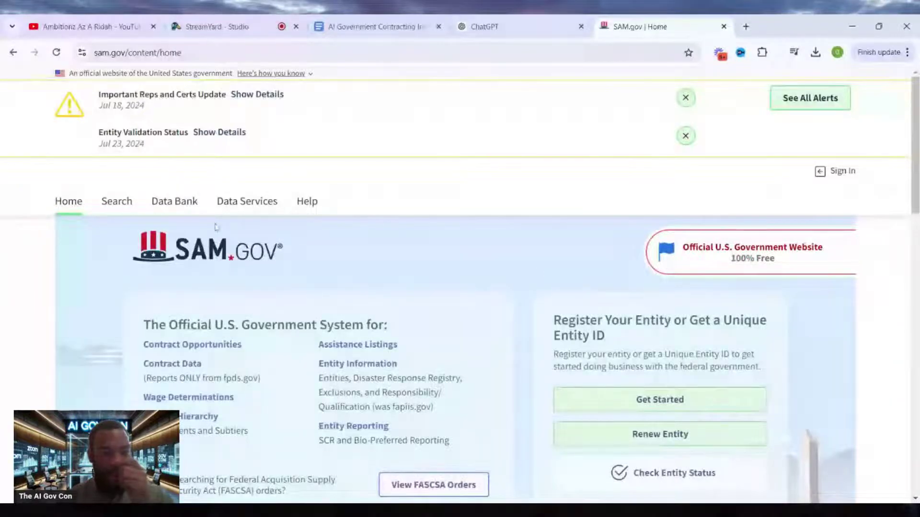
left_click(120, 201)
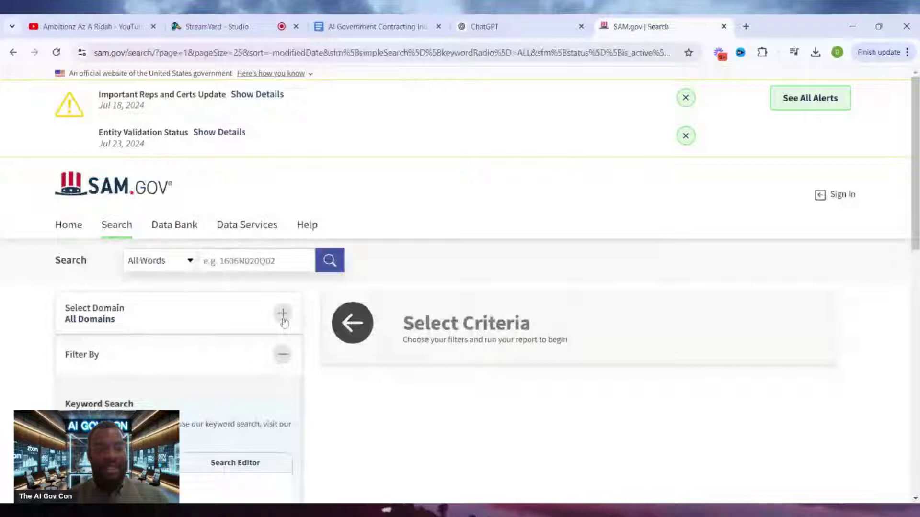
Limit the SAM.gov search to the Contract Opportunities domain and search for the keyword "Toxic Management"
left_click(283, 315)
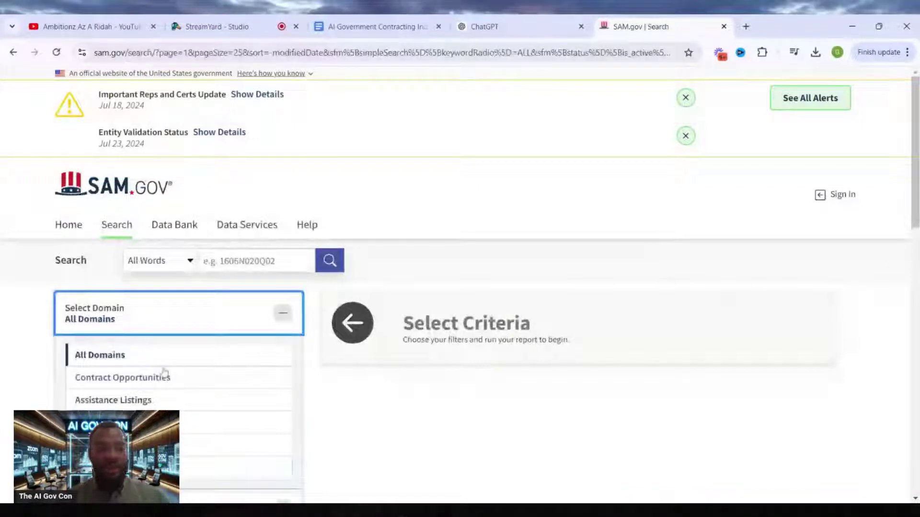
left_click(164, 375)
scroll(212, 353, "down", 2)
left_click(212, 347)
key("ctrl+v")
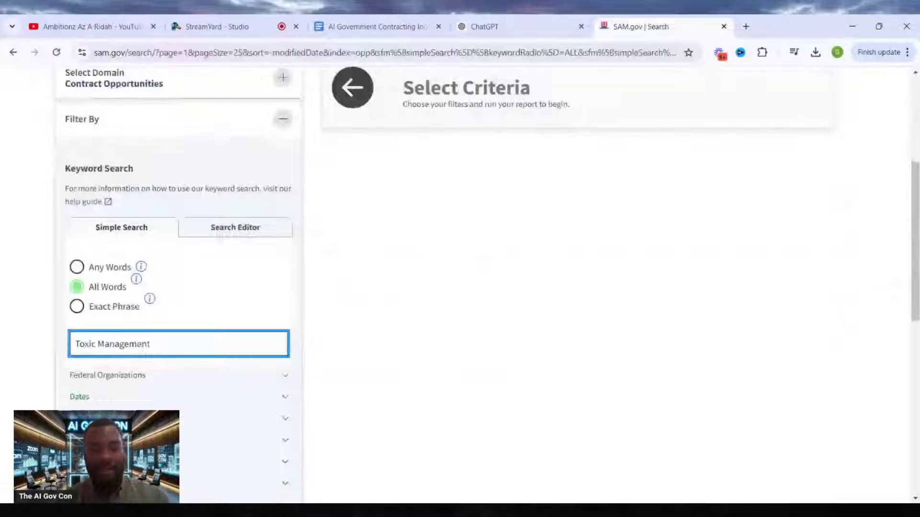
key("Return")
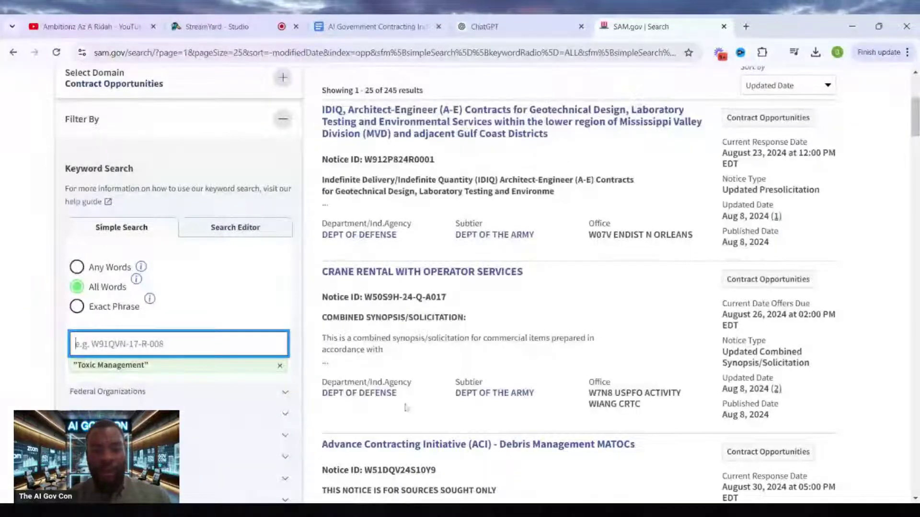
Look through the contract opportunities listed for "Toxic Management" and judge whether they fit the waste management industry
scroll(436, 357, "down", 1)
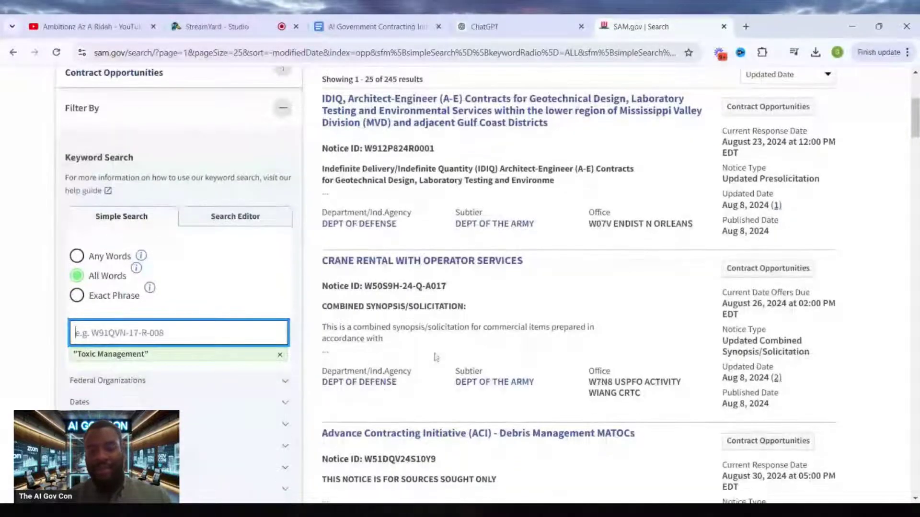
scroll(436, 357, "down", 3)
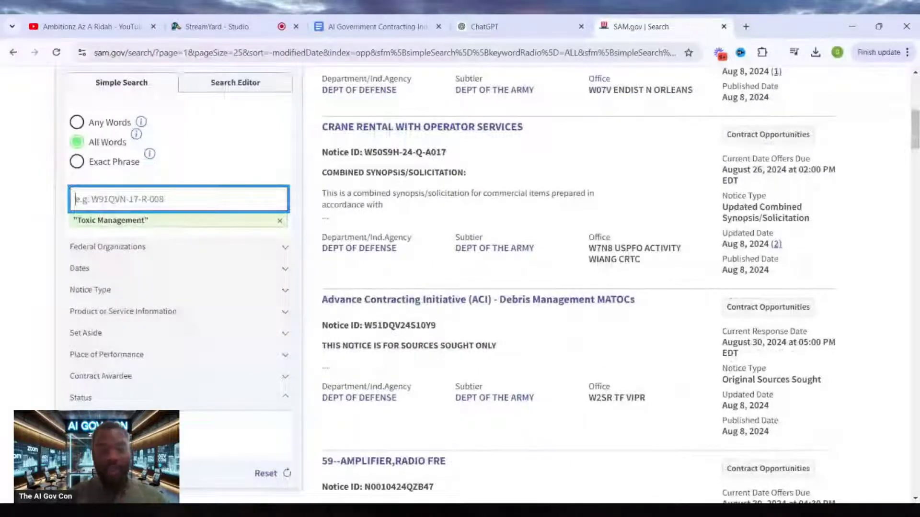
scroll(487, 254, "down", 1)
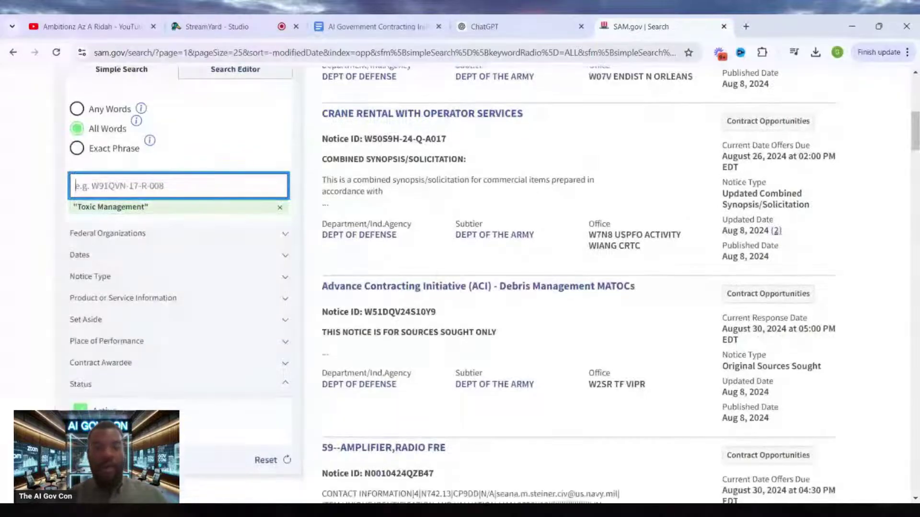
scroll(486, 254, "down", 5)
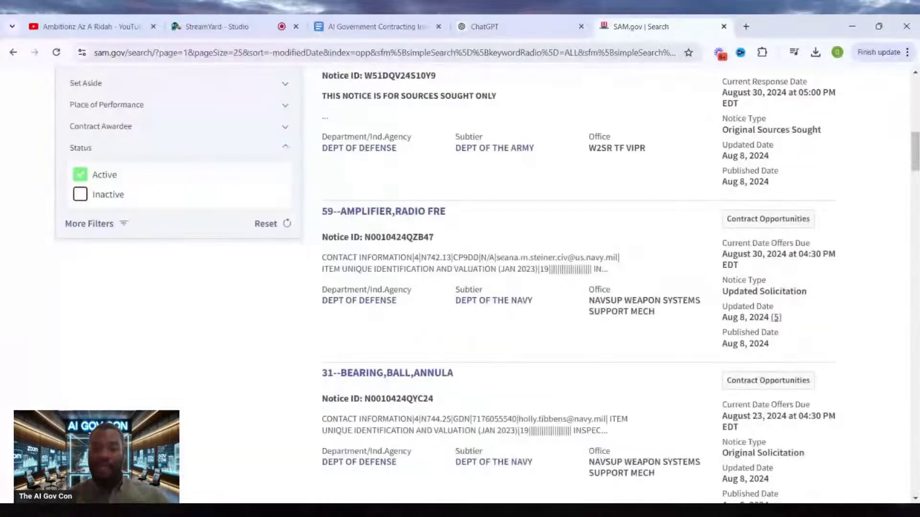
scroll(487, 254, "down", 2)
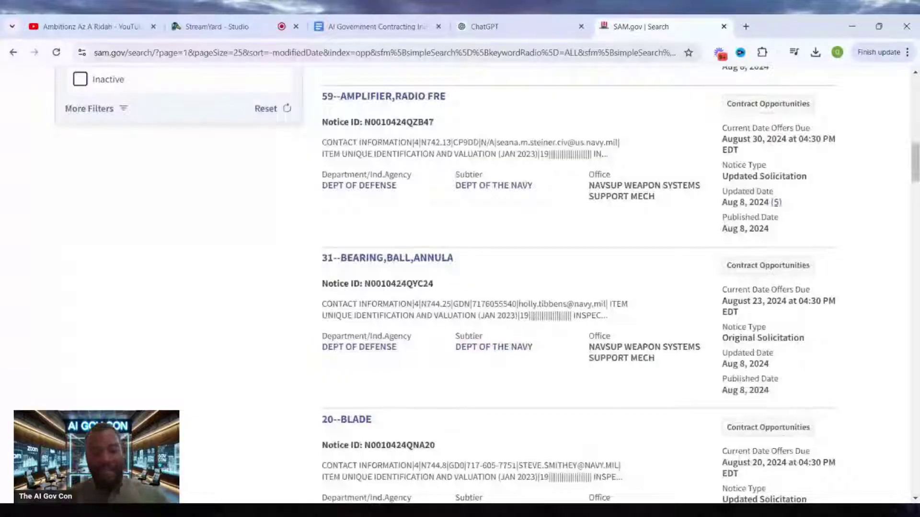
scroll(486, 254, "down", 4)
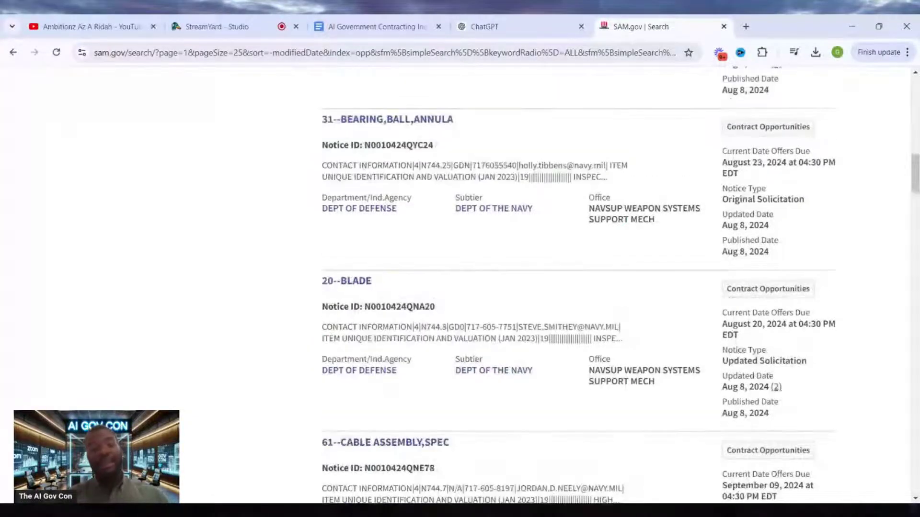
scroll(487, 254, "down", 3)
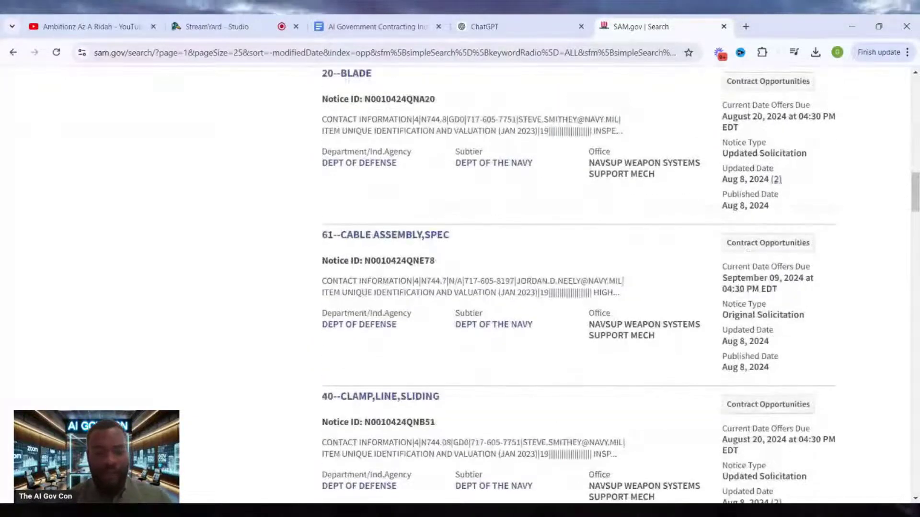
scroll(486, 254, "down", 3)
scroll(486, 255, "down", 6)
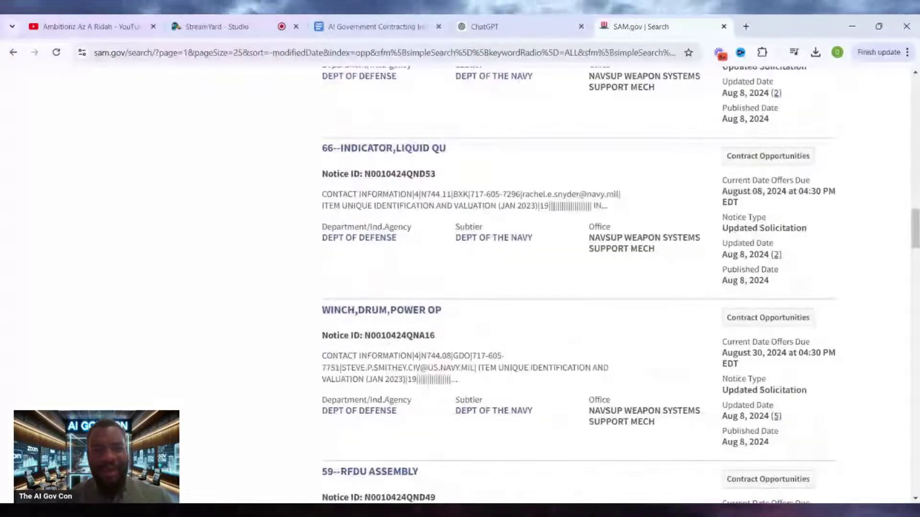
Remove the "Toxic Management" keyword from the search filters
scroll(486, 255, "up", 13)
scroll(486, 254, "up", 16)
scroll(486, 255, "down", 1)
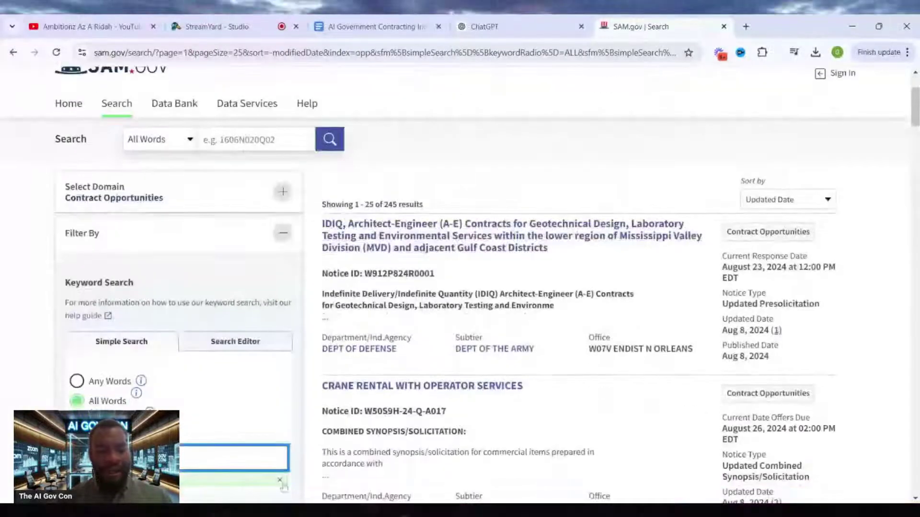
left_click(283, 486)
Copy the first suggested keyword, "Hazardous Disposal", from the ChatGPT answer and search SAM.gov contract opportunities for it
left_click(522, 15)
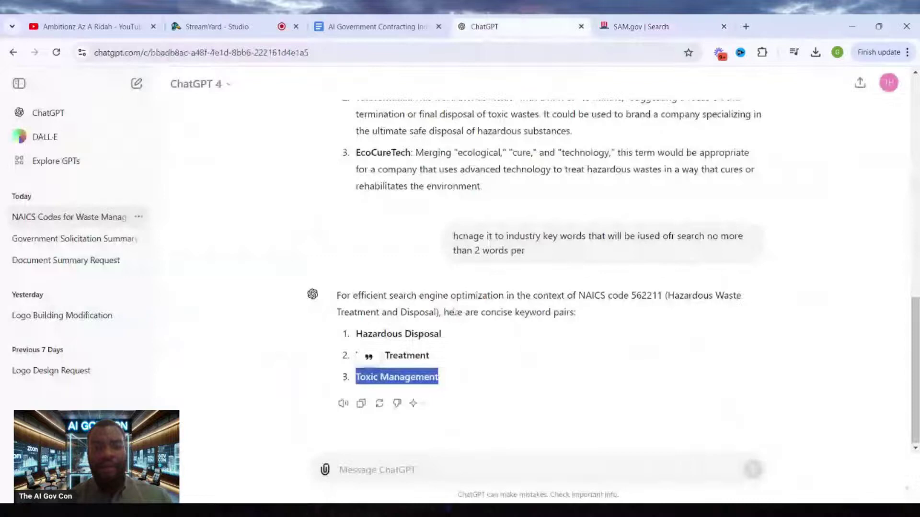
left_click(444, 357)
left_click_drag(441, 334, 355, 334)
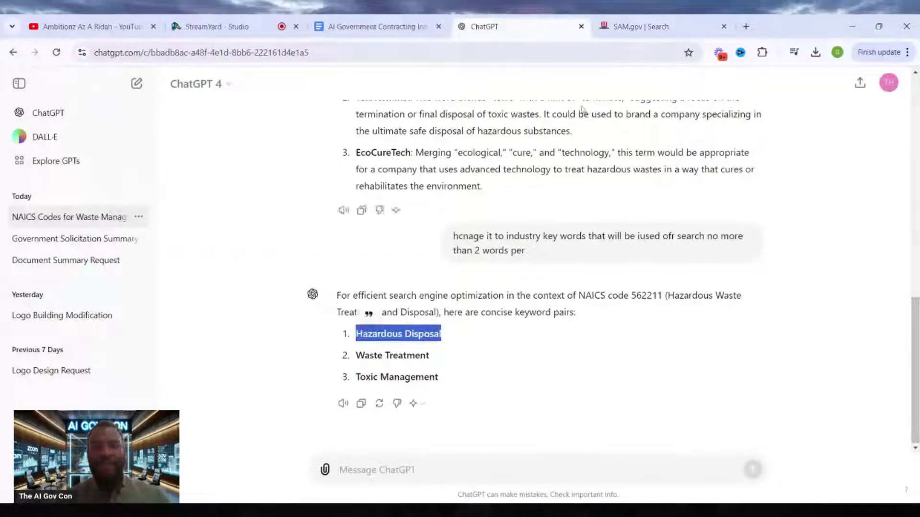
left_click(672, 18)
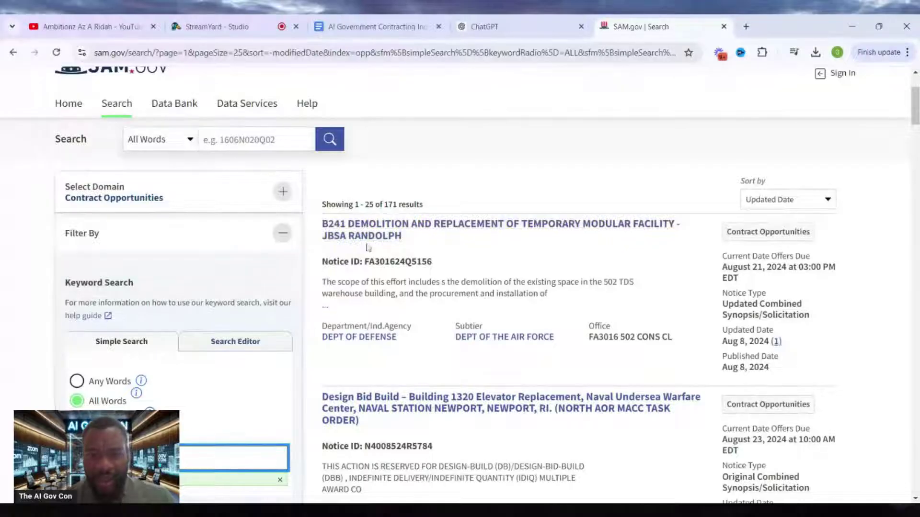
Examine the "Hazardous Disposal" results, checking the first listing's notice type and the offer due date of the Range Cleaning Solicitation
scroll(368, 248, "down", 1)
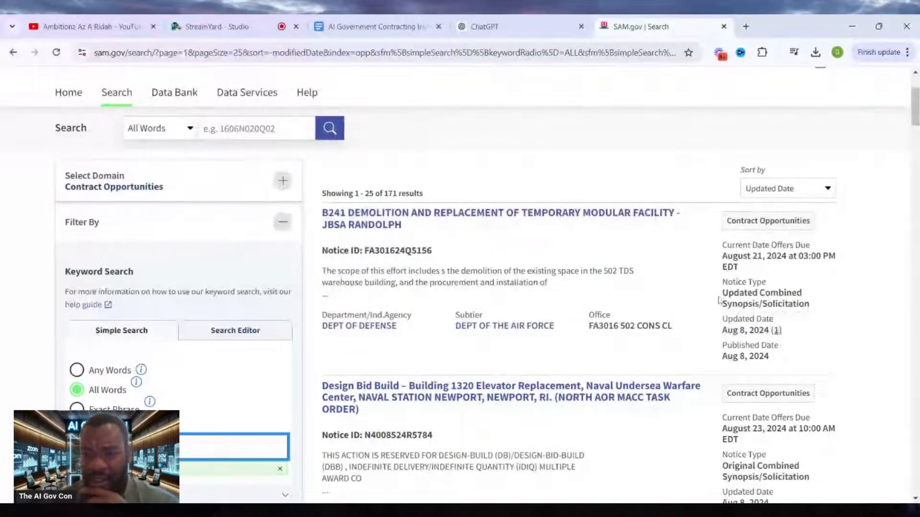
left_click_drag(723, 289, 828, 317)
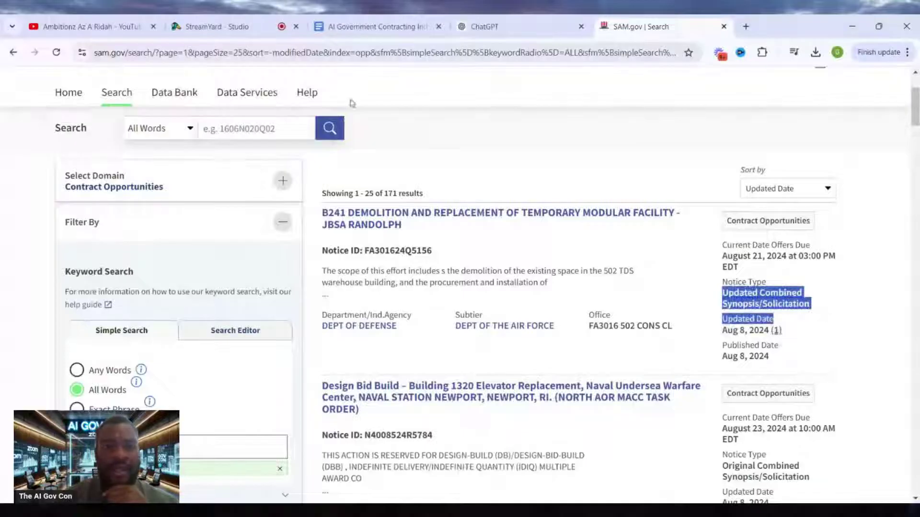
left_click(279, 27)
left_click(639, 26)
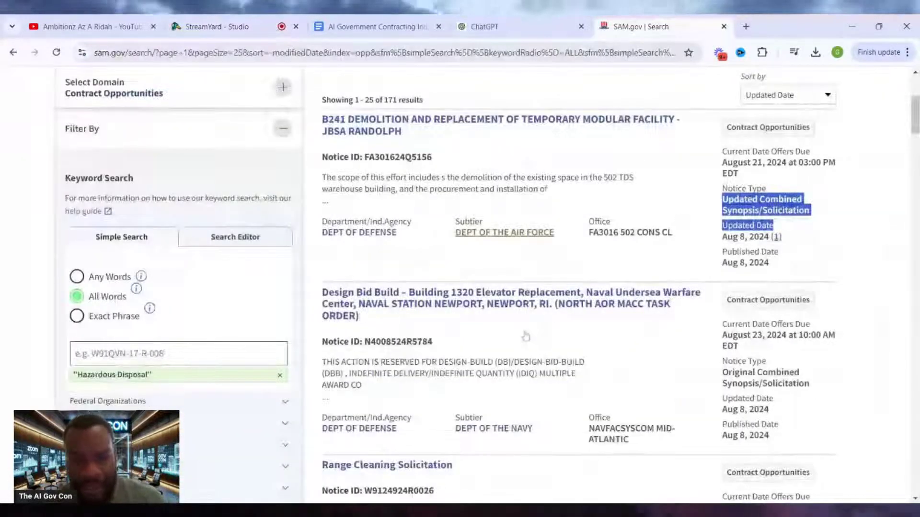
scroll(525, 336, "down", 3)
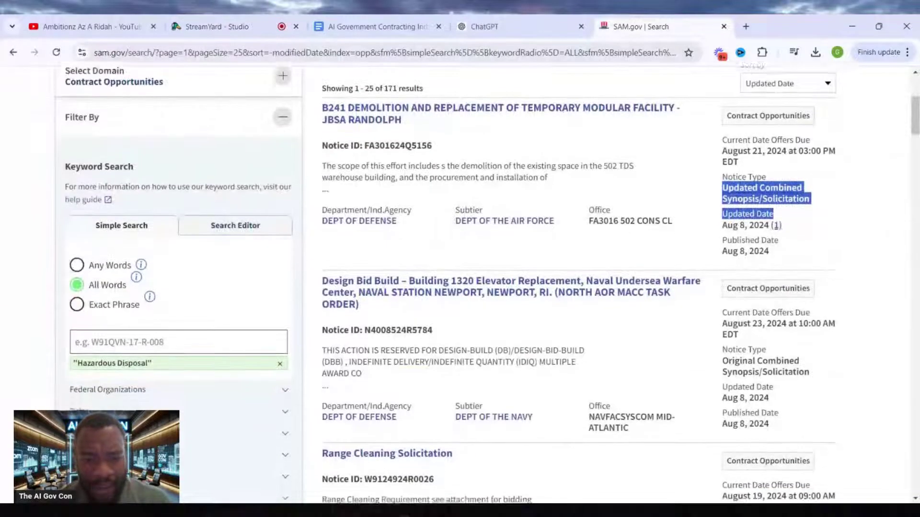
scroll(569, 312, "down", 2)
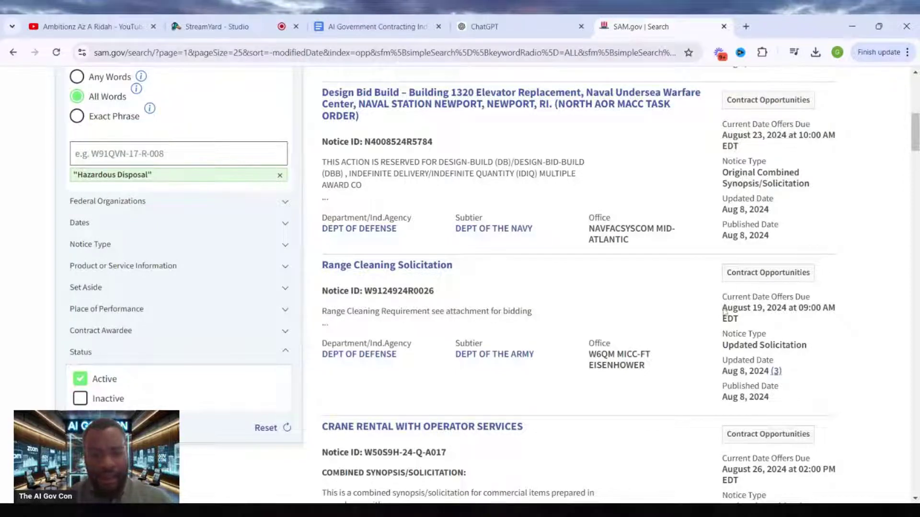
left_click_drag(725, 312, 503, 322)
left_click(504, 322)
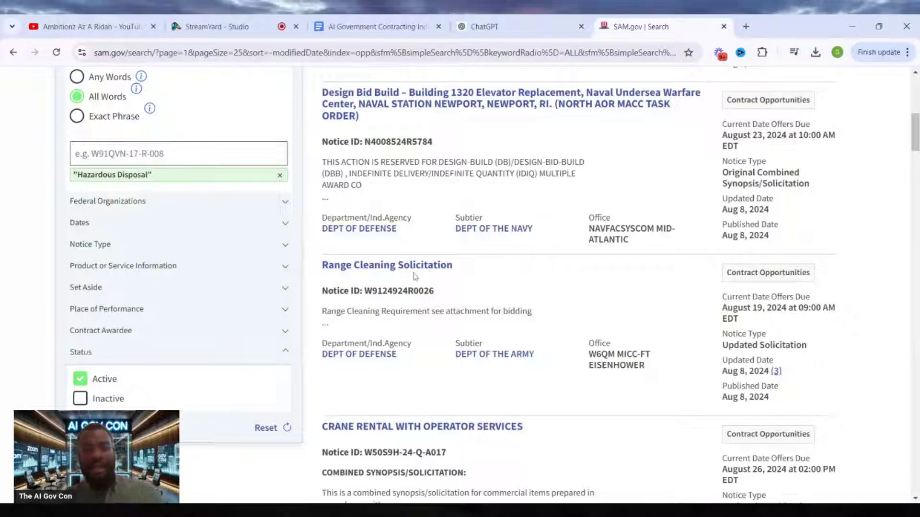
Open the Range Cleaning Solicitation listing and review its general information, classification, description and attachments
mouse_move(414, 275)
left_mouse_down()
mouse_move(336, 265)
mouse_move(413, 269)
left_mouse_up()
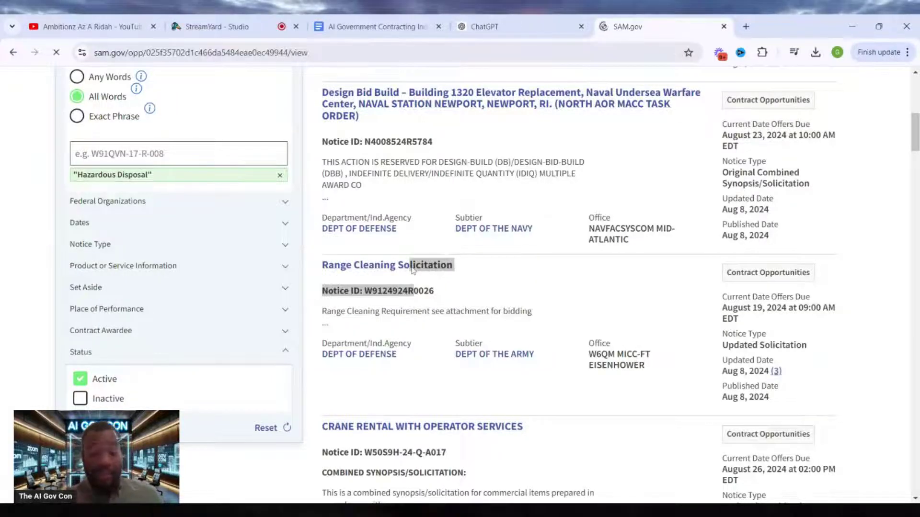
scroll(411, 268, "down", 14)
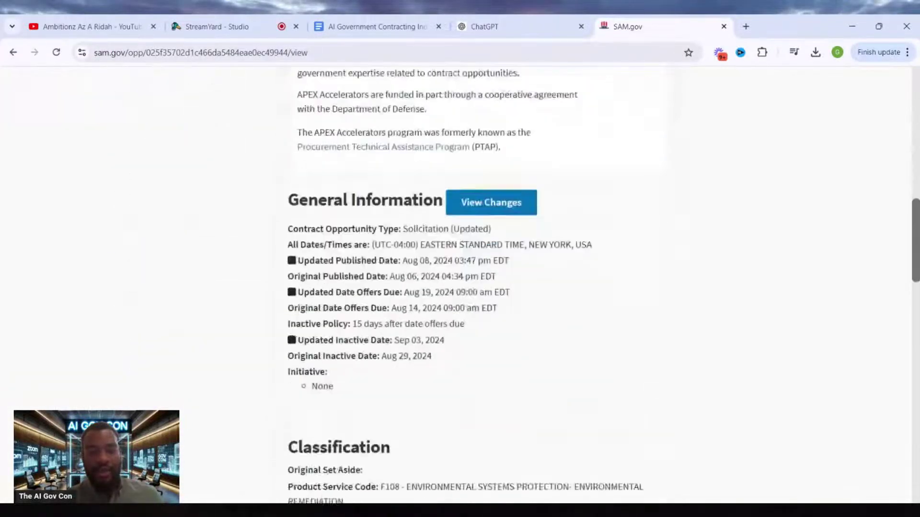
scroll(411, 269, "down", 8)
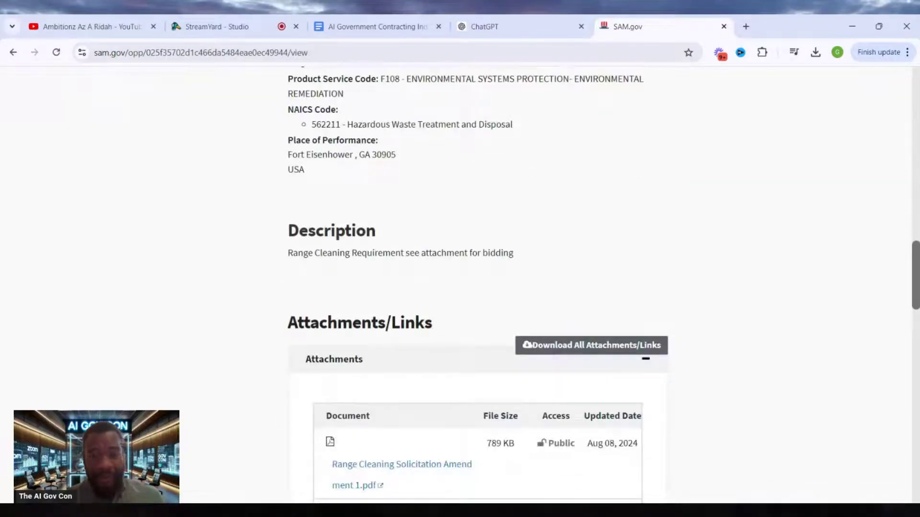
double_click(379, 253)
scroll(406, 301, "down", 7)
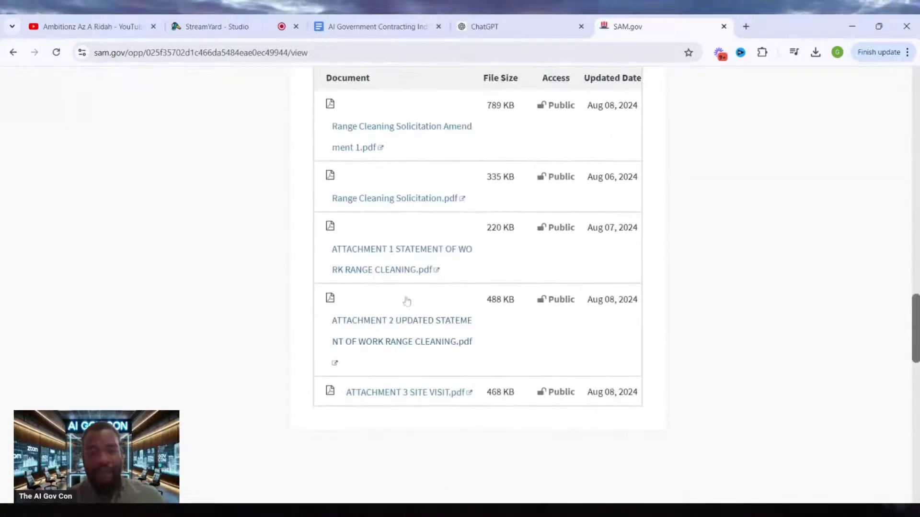
scroll(407, 301, "up", 1)
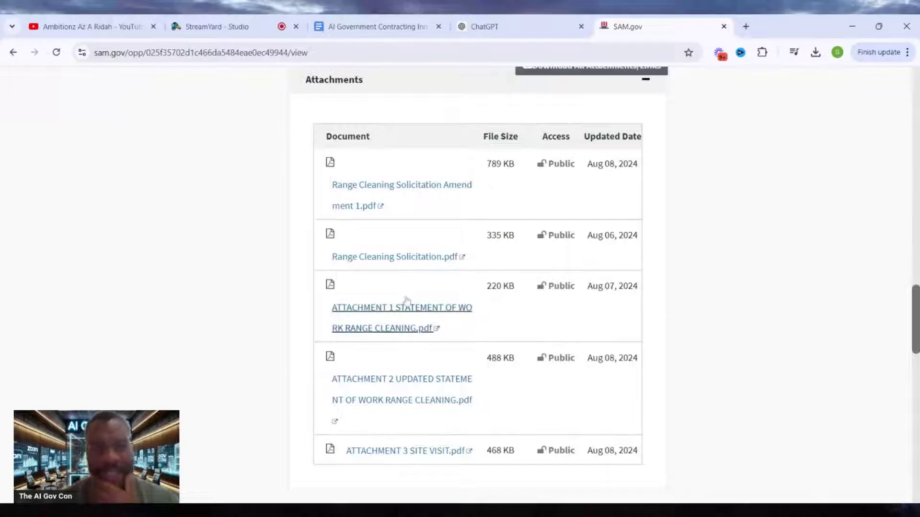
Download and open the attachment Range Cleaning Solicitation Amendment 1.pdf and skim it from the first page to the last
left_click(401, 203)
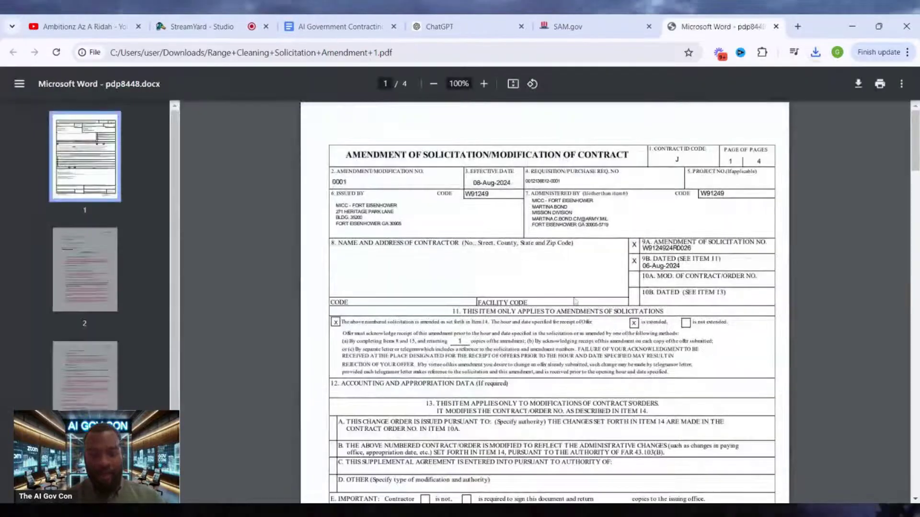
scroll(573, 301, "down", 20)
scroll(573, 302, "down", 5)
scroll(575, 302, "up", 20)
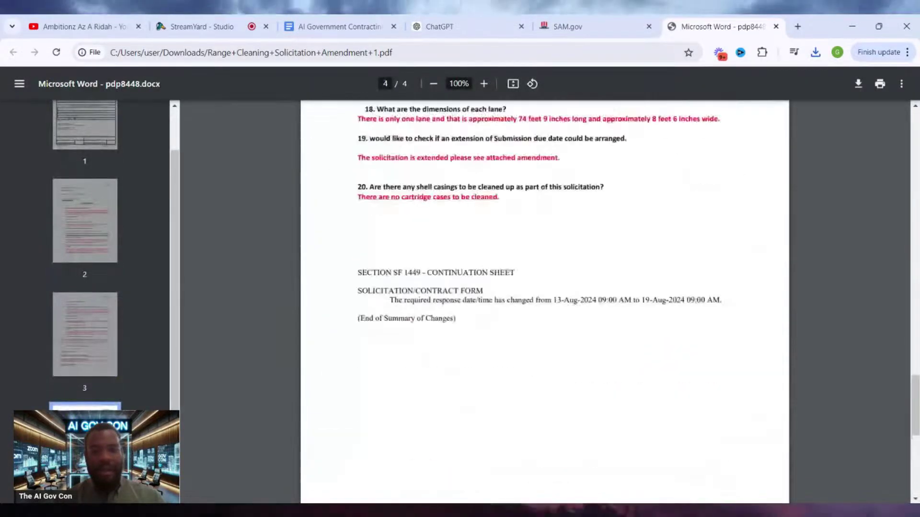
scroll(545, 288, "up", 5)
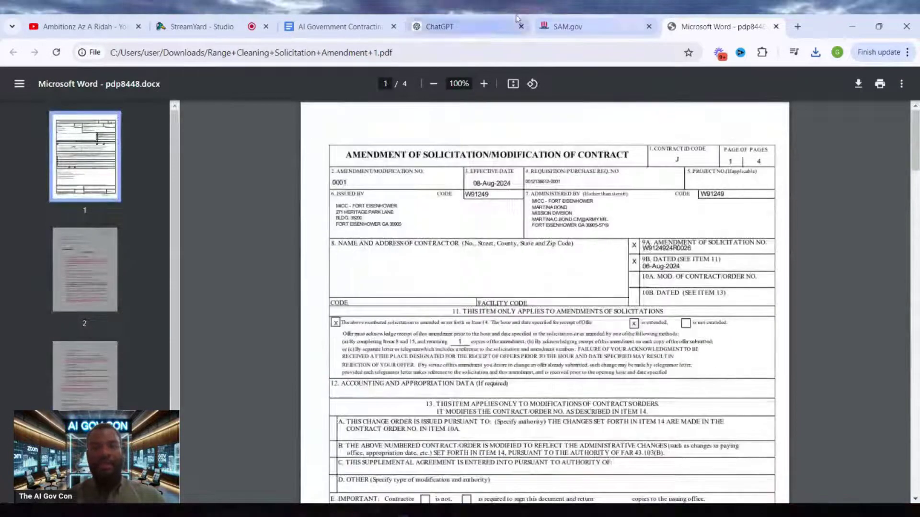
Switch to the ChatGPT conversation and attach the downloaded Range Cleaning Solicitation Amendment 1 PDF to a new message
left_click(460, 26)
left_click(816, 54)
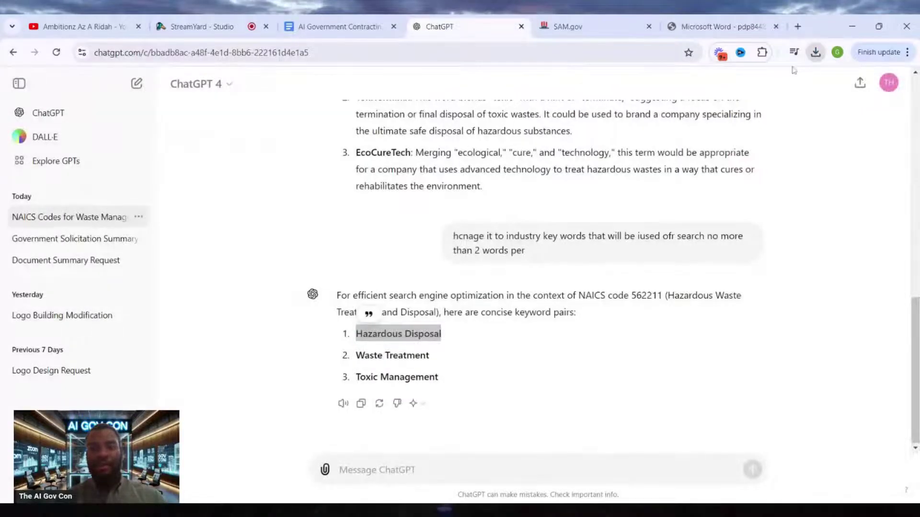
left_click_drag(793, 71, 447, 451)
left_click(445, 470)
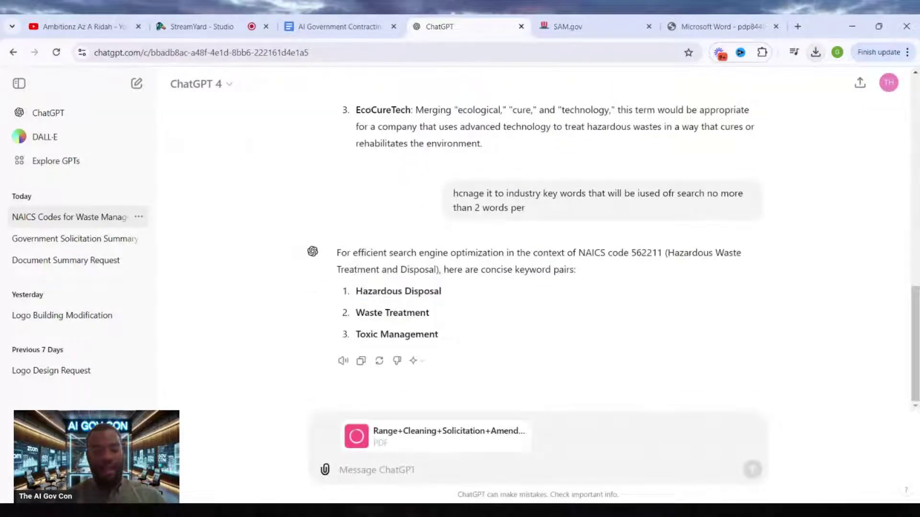
Send ChatGPT the prompt "summarize this document" with the attached amendment
type("WHat")
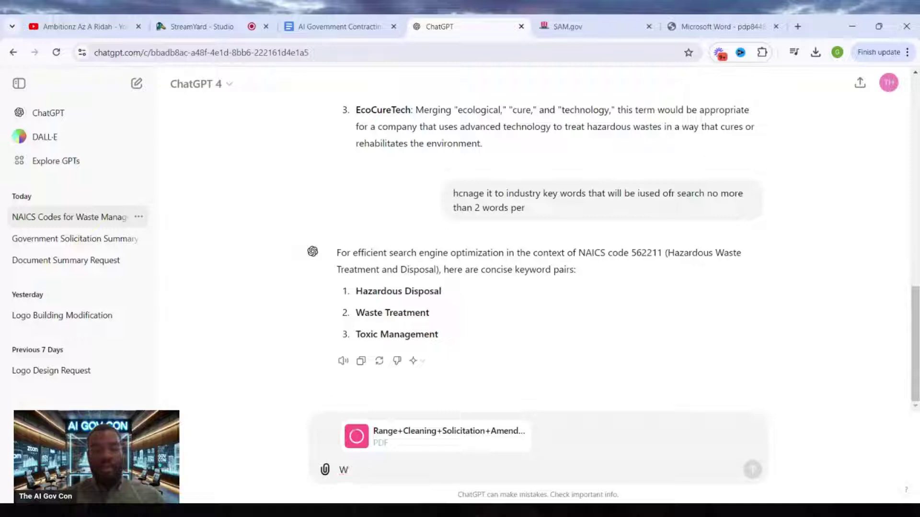
key("BackSpace")
type("summari")
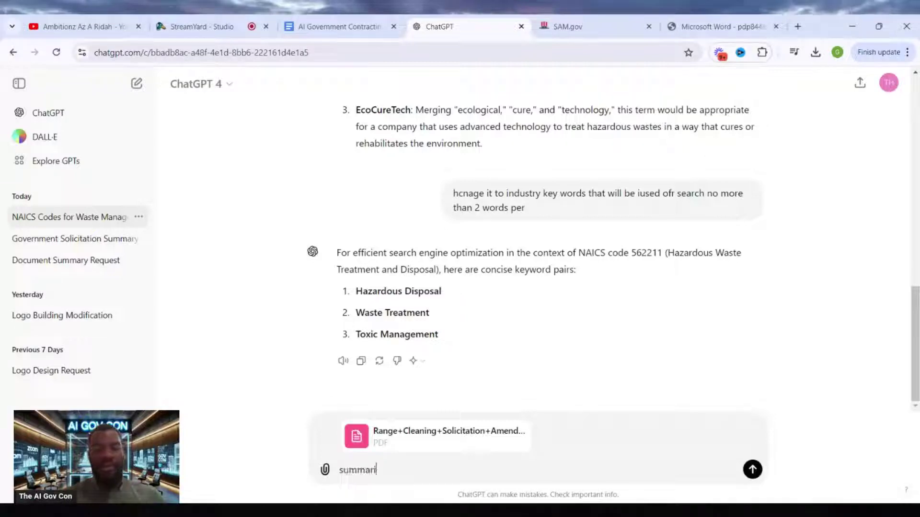
type("ze this documnen")
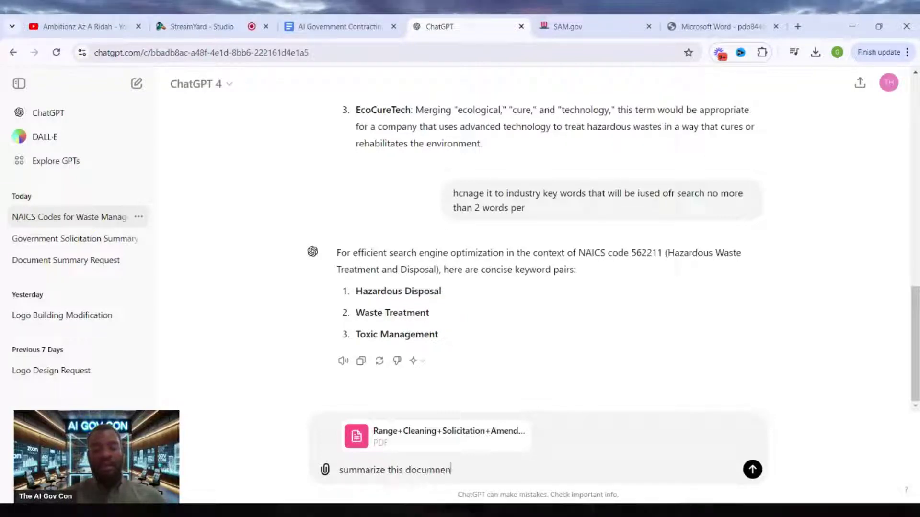
key("BackSpace")
key("BackSpace")
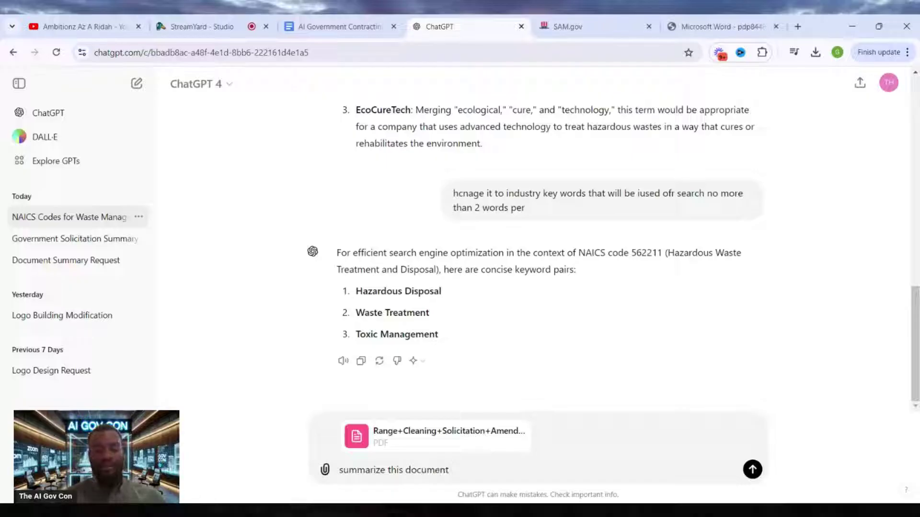
key("Return")
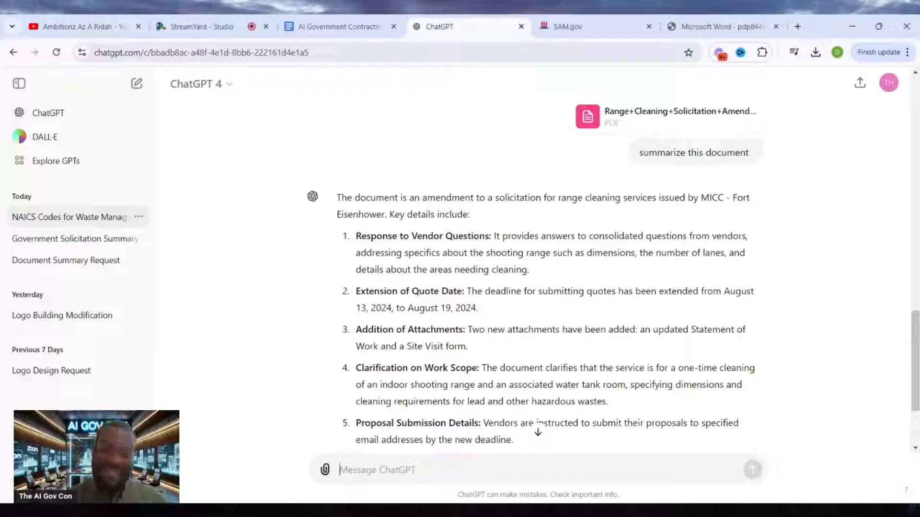
Read the amendment summary point by point, highlighting the vendor questions, quote date, attachments, work scope and proposal submission details
scroll(412, 186, "down", 1)
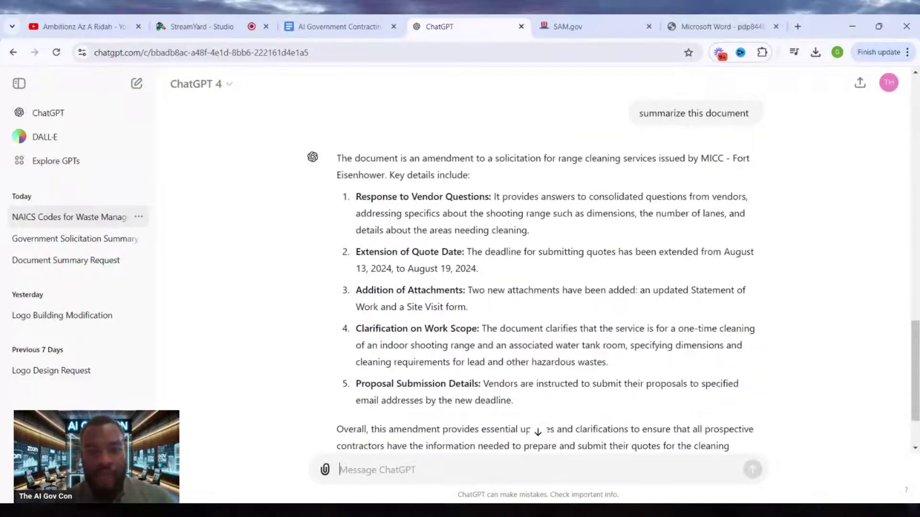
left_click_drag(402, 197, 565, 229)
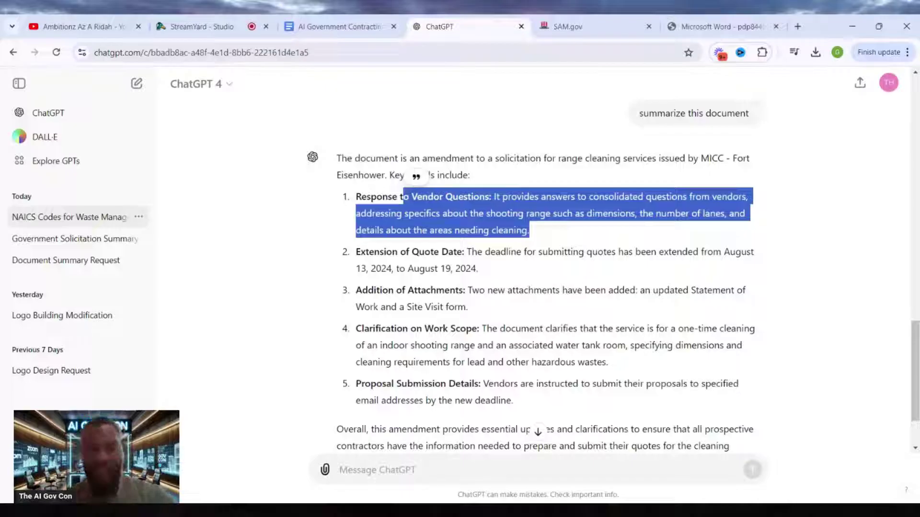
left_click_drag(471, 252, 548, 281)
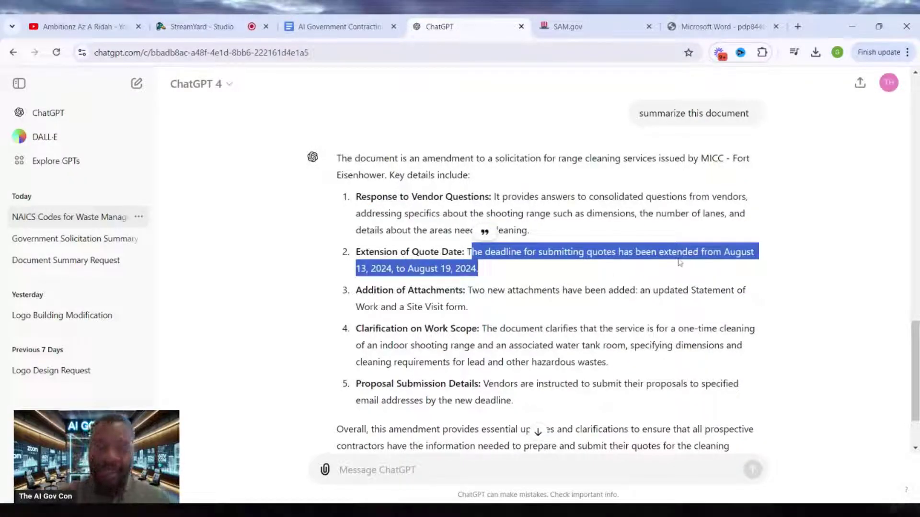
scroll(534, 287, "down", 1)
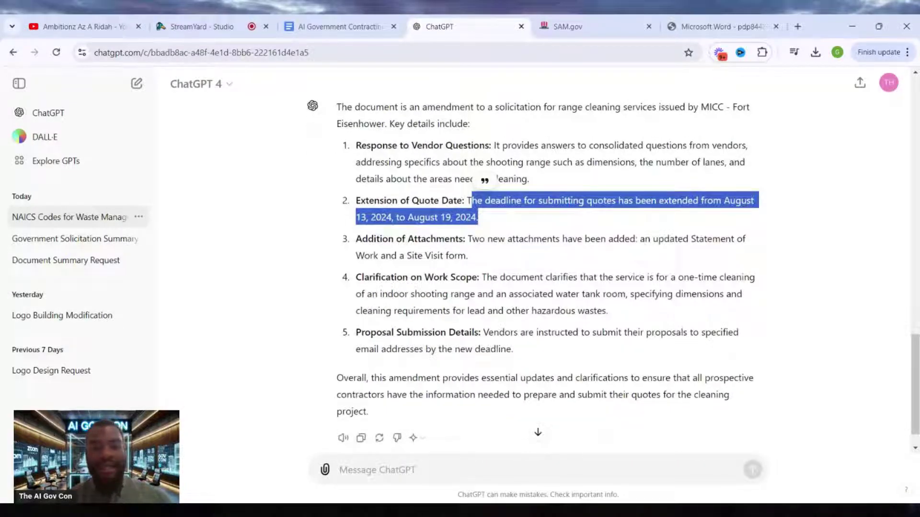
left_click_drag(463, 239, 503, 255)
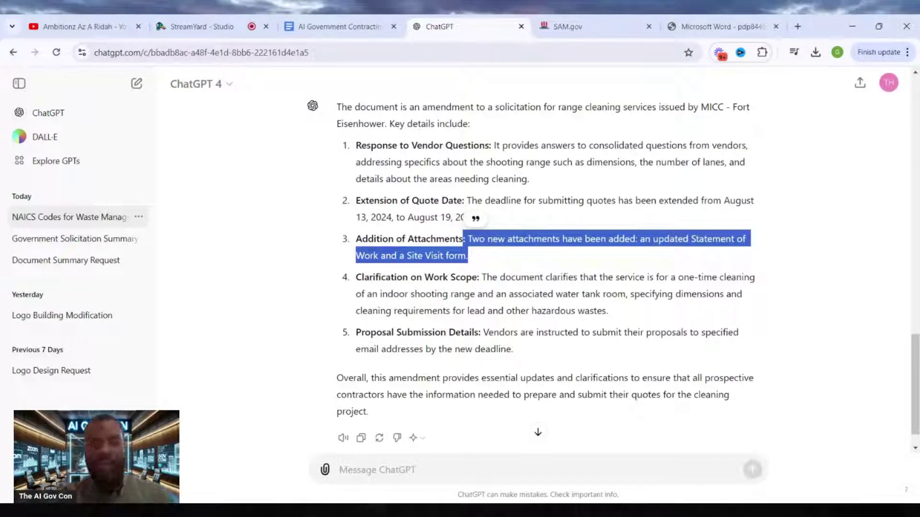
mouse_move(355, 277)
left_mouse_down()
mouse_move(490, 307)
mouse_move(607, 311)
left_mouse_up()
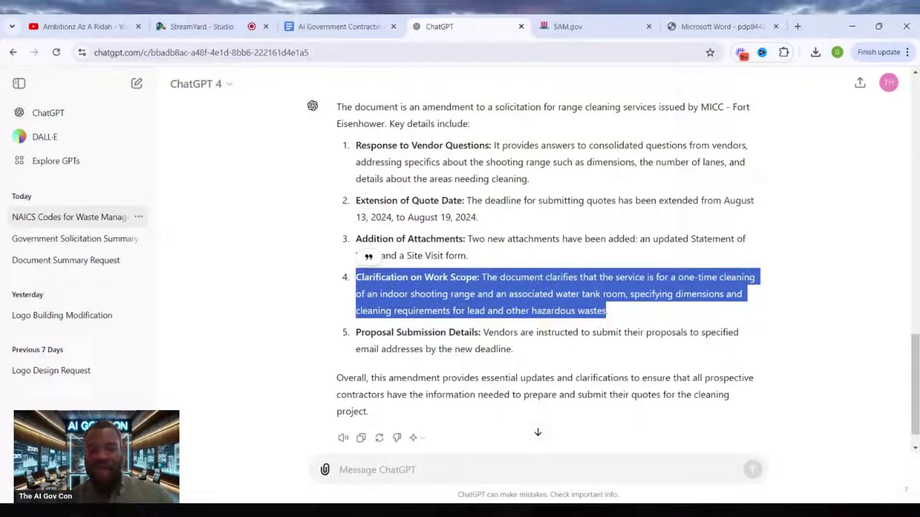
left_click_drag(488, 332, 563, 353)
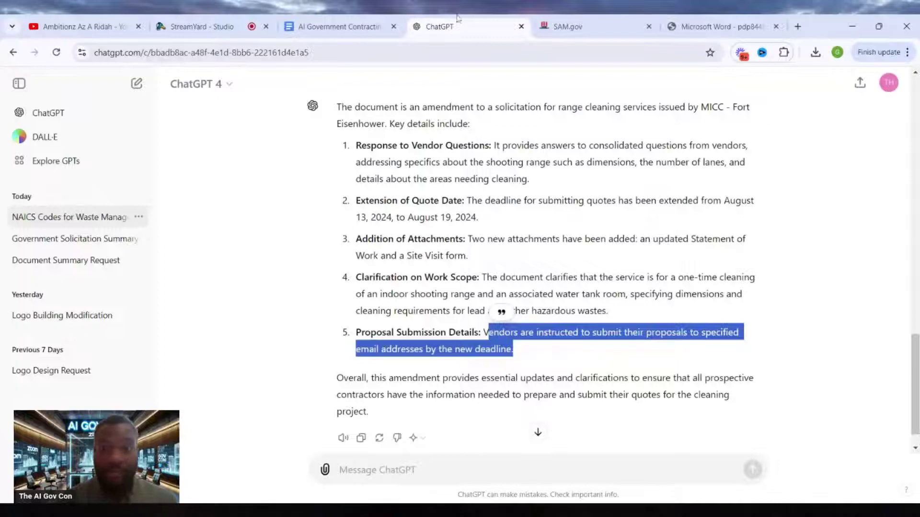
Download the remaining SAM.gov attachments: Range Cleaning Solicitation.pdf, Attachment 1 Statement of Work, Attachment 2 Updated Statement of Work and Attachment 3 Site Visit
left_click(568, 26)
scroll(469, 257, "down", 1)
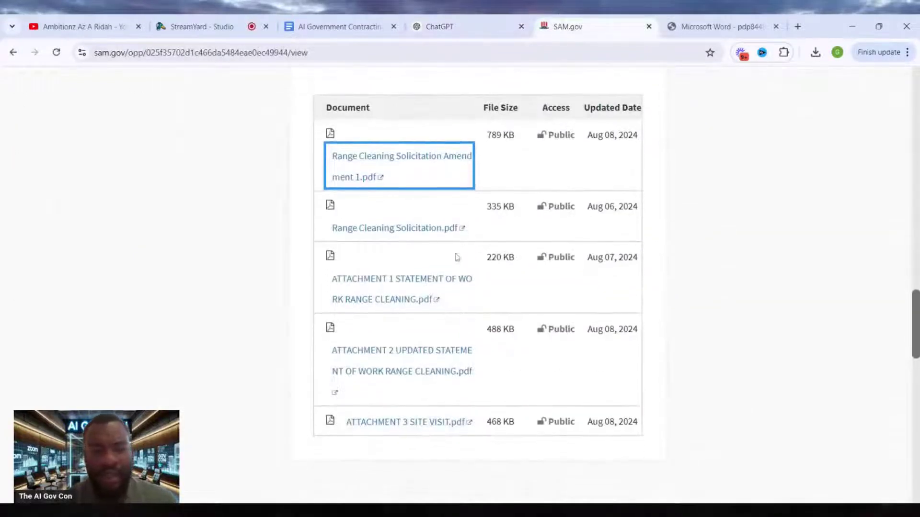
left_click(408, 234)
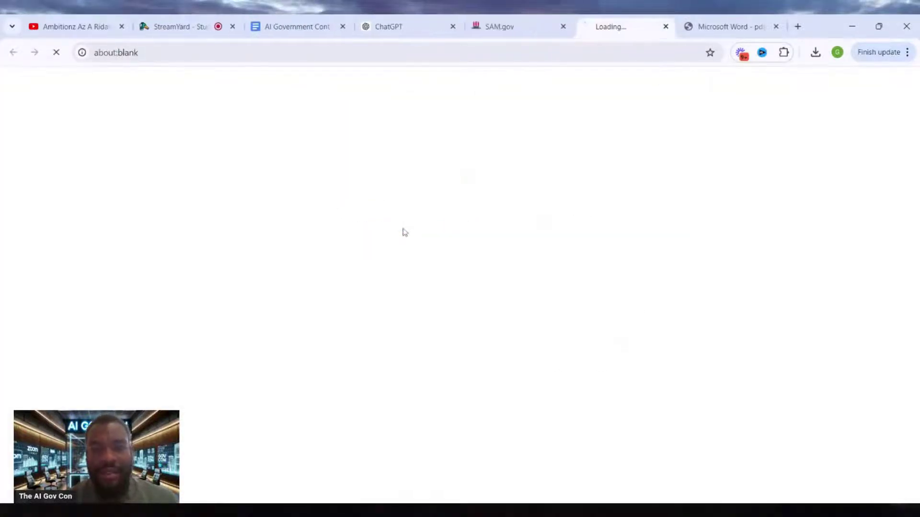
scroll(451, 261, "down", 1)
left_click(448, 261)
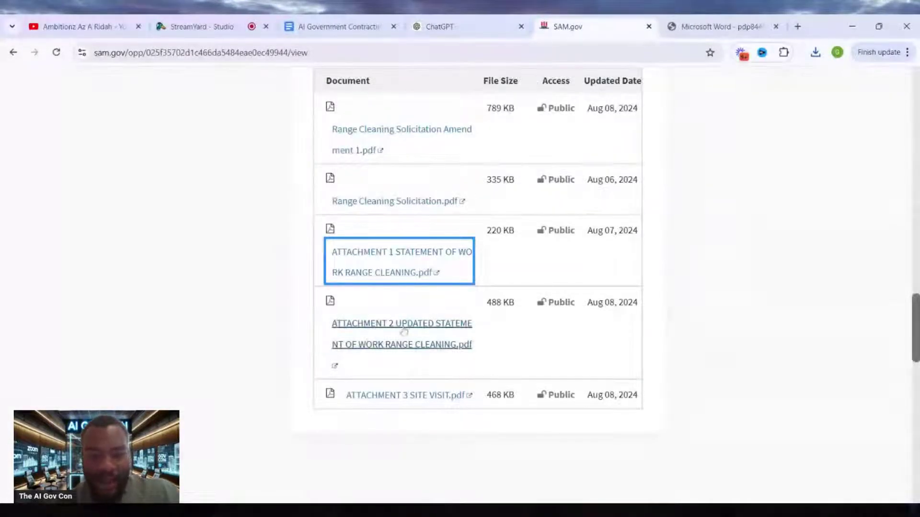
left_click(419, 327)
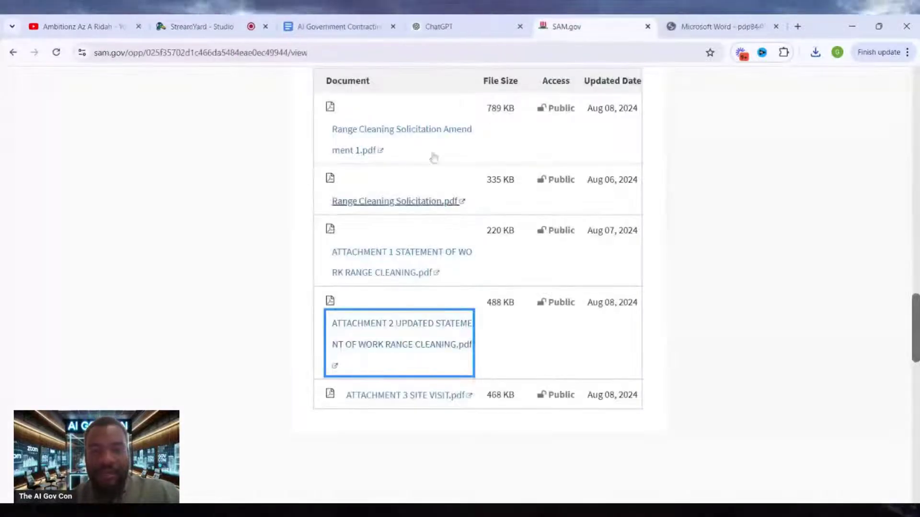
left_click(445, 19)
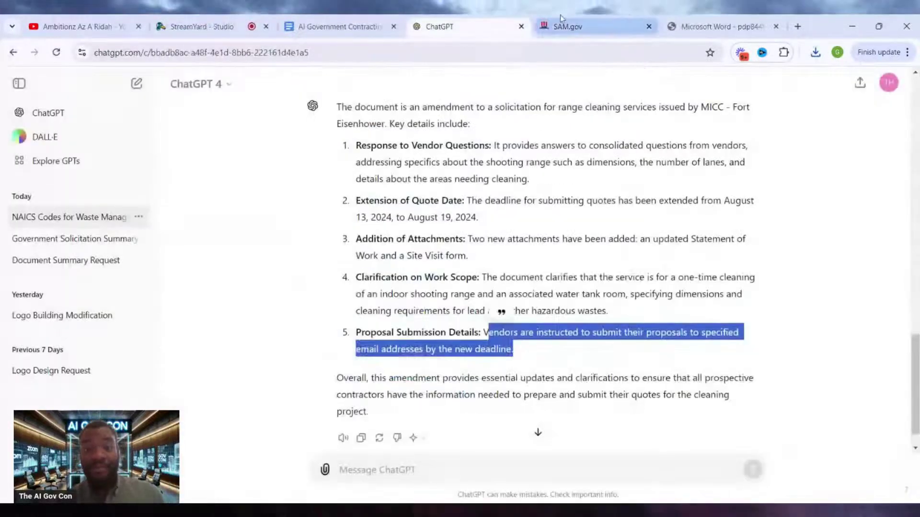
left_click(538, 24)
left_click(424, 405)
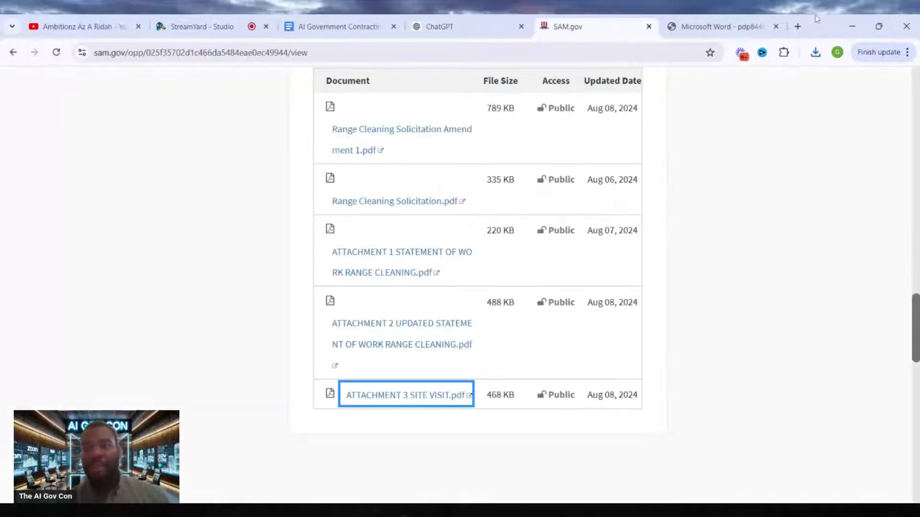
Open the downloaded Attachment 3 Site Visit PDF and read its site visit information
left_click(818, 59)
left_click(714, 121)
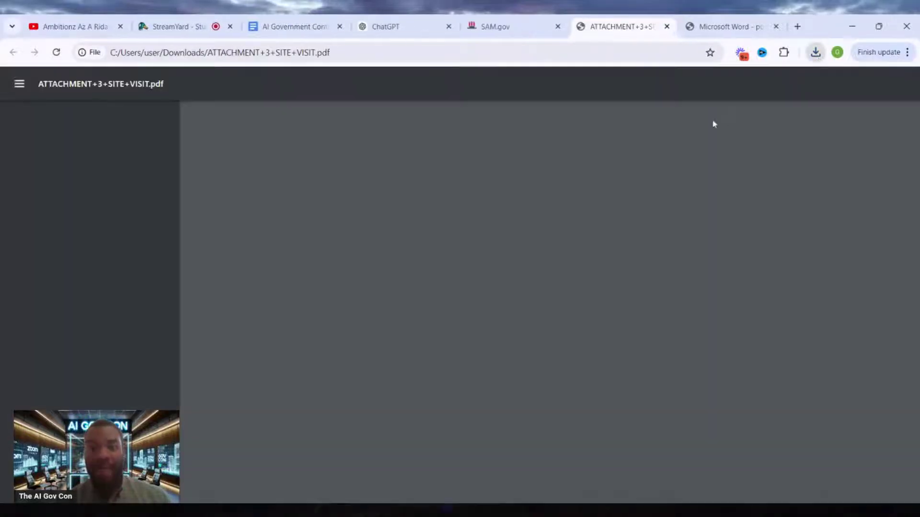
scroll(575, 286, "down", 5)
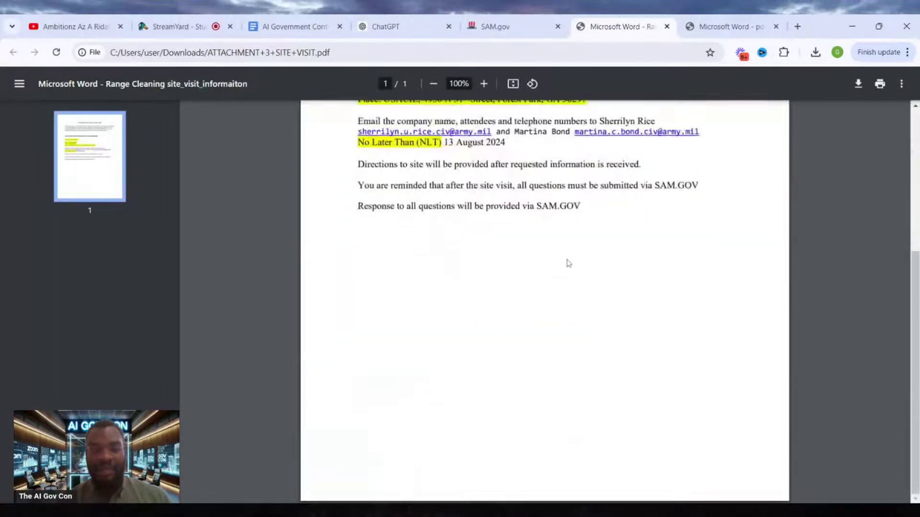
scroll(568, 263, "up", 5)
scroll(568, 261, "down", 1)
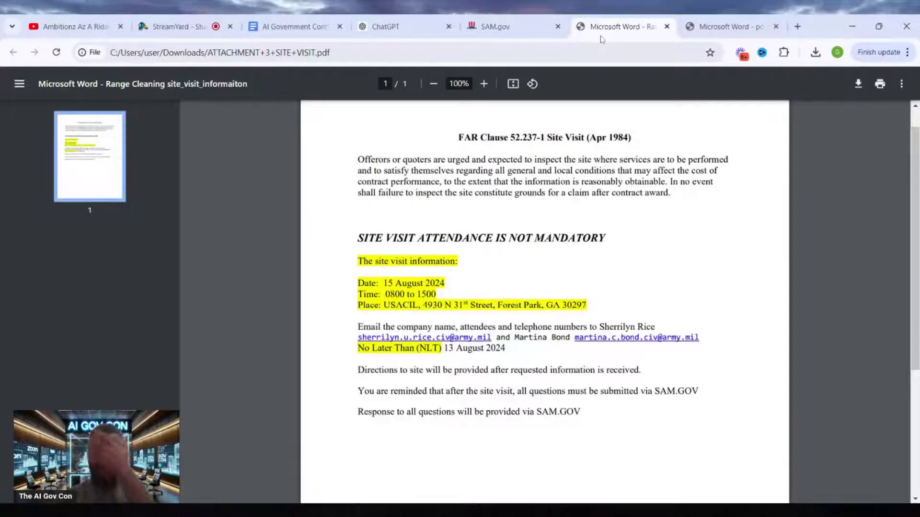
Return to ChatGPT and attach the downloaded Attachment 2 Updated Statement of Work and Attachment 1 Statement of Work PDFs to a new message
left_click(523, 26)
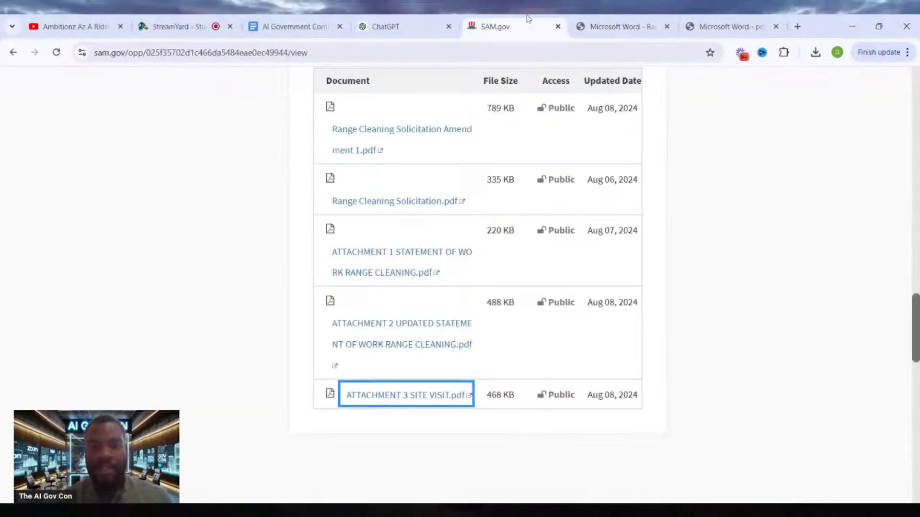
left_click(390, 27)
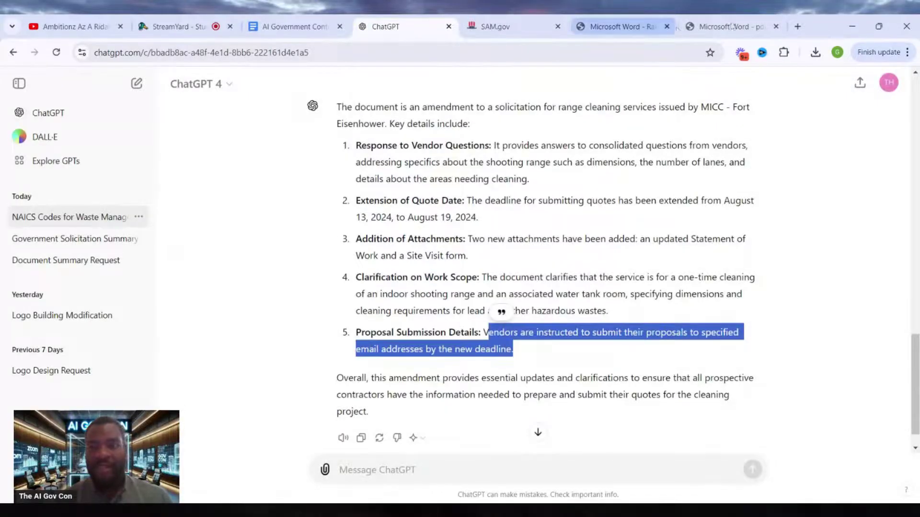
left_click(816, 52)
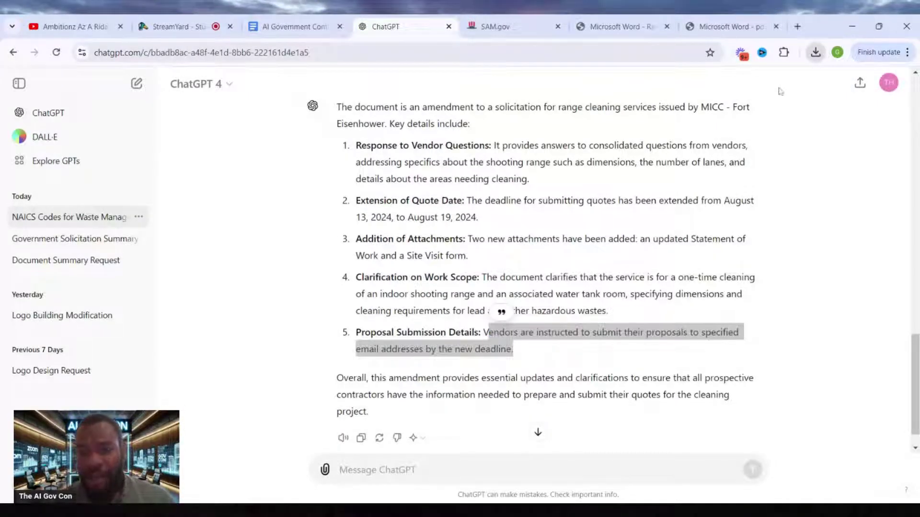
left_click_drag(780, 91, 537, 363)
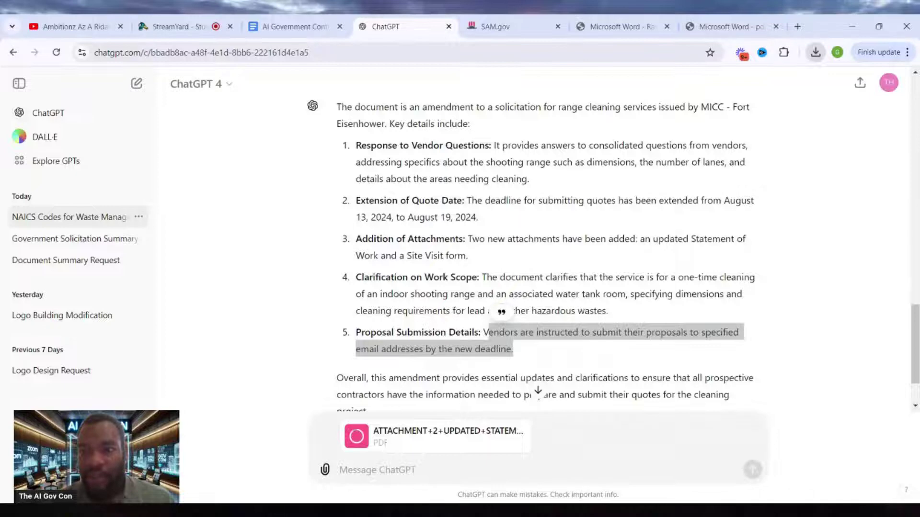
left_click_drag(781, 92, 536, 288)
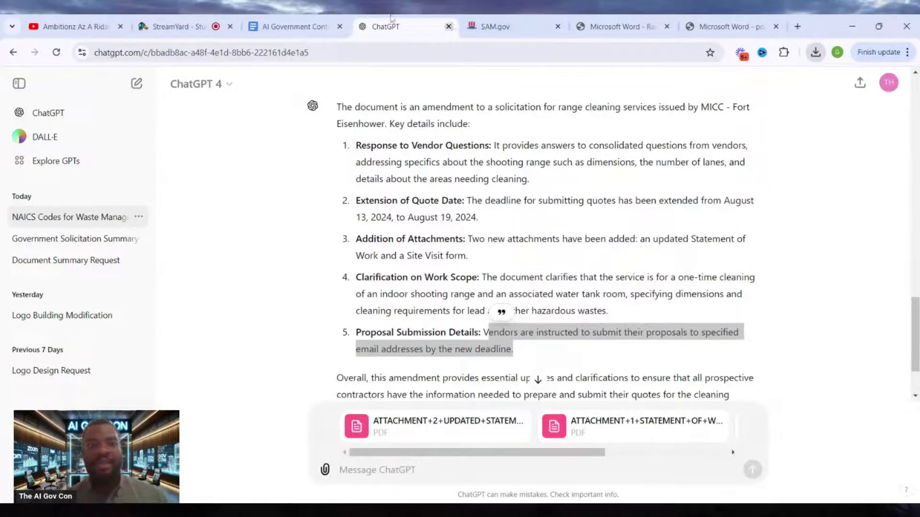
Load Google Docs in place of the amendment PDF and open the recent document "Beginner Friendly 5 Step Solicitation break down Guide"
left_click(292, 27)
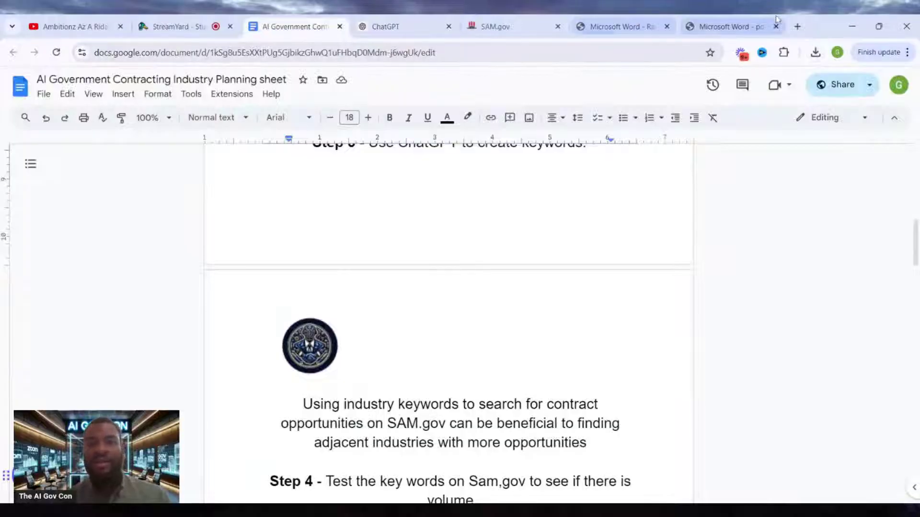
left_click(748, 23)
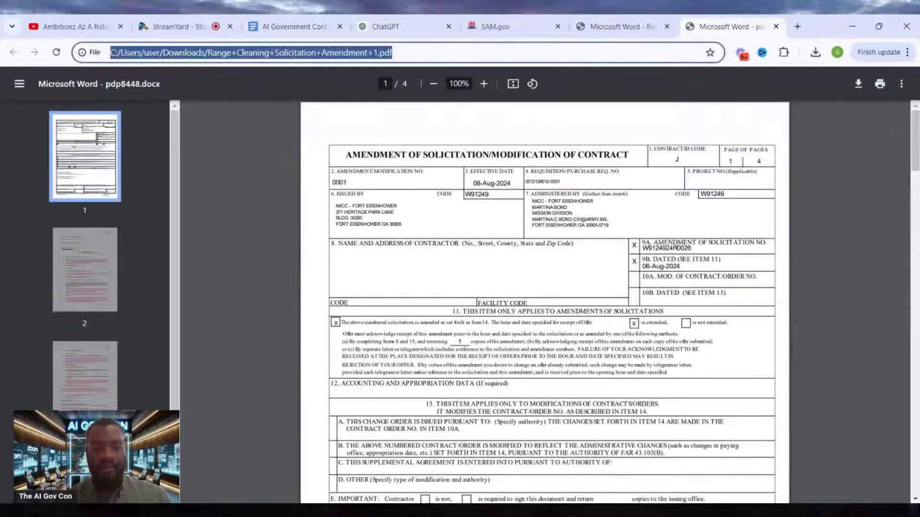
type("docs")
key("Return")
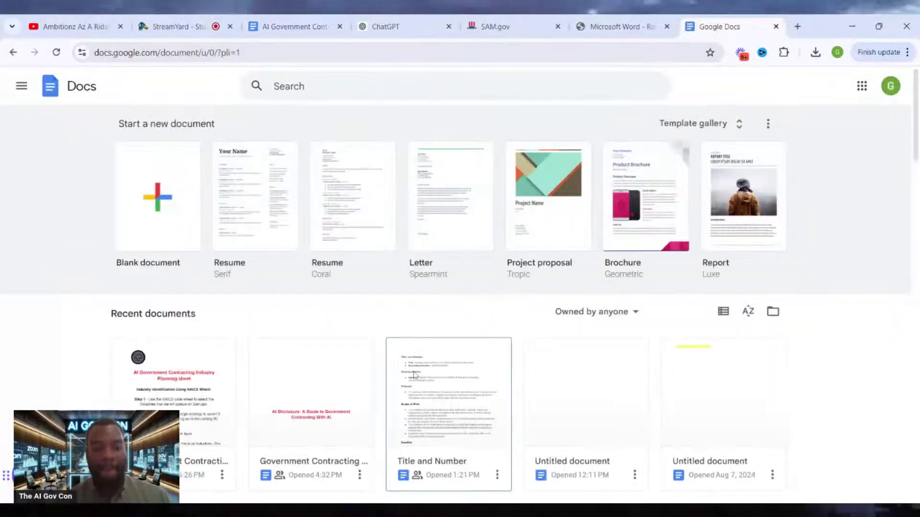
scroll(415, 376, "down", 5)
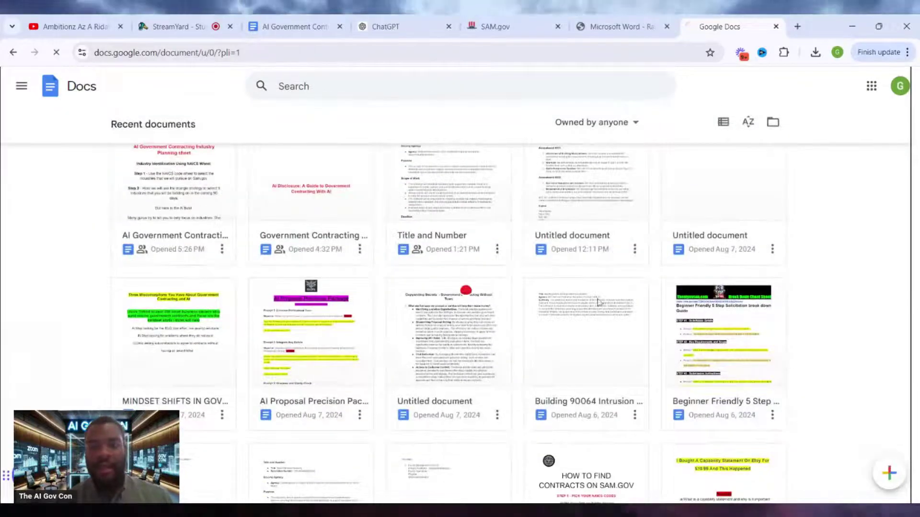
scroll(416, 326, "down", 2)
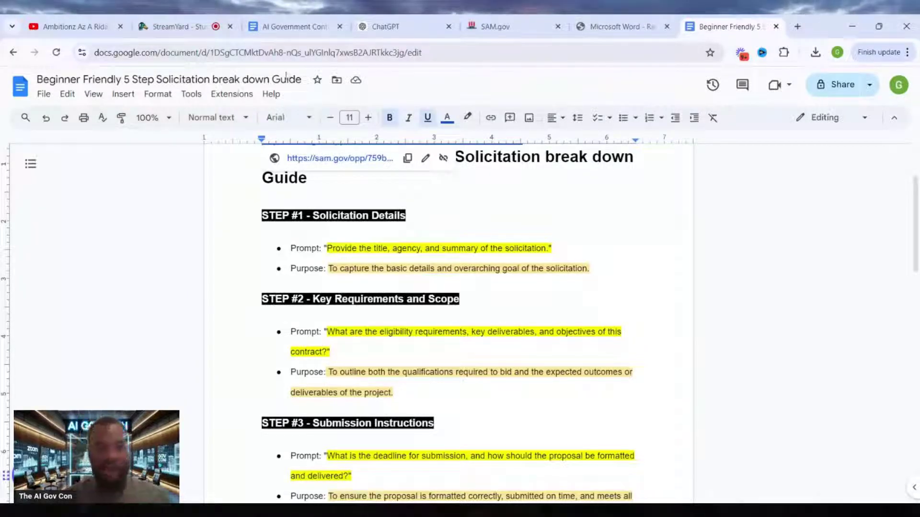
left_click(213, 25)
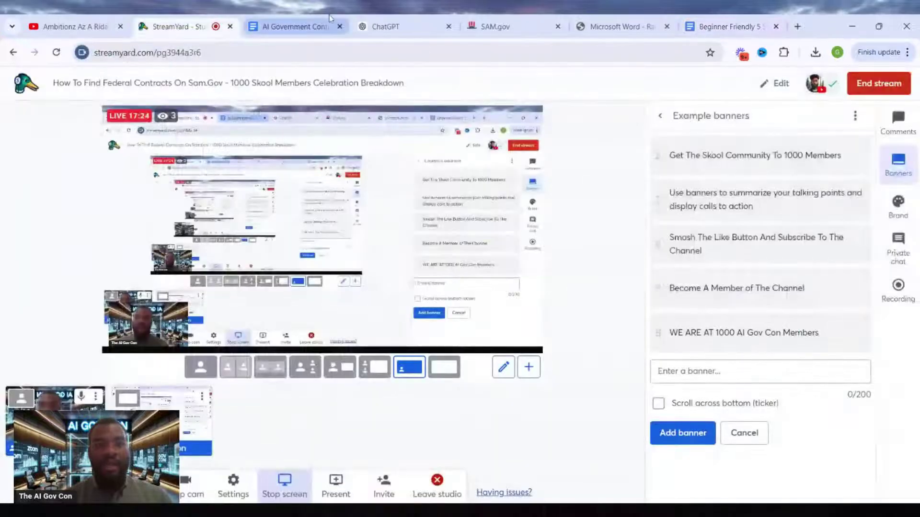
left_click(292, 27)
left_click(749, 19)
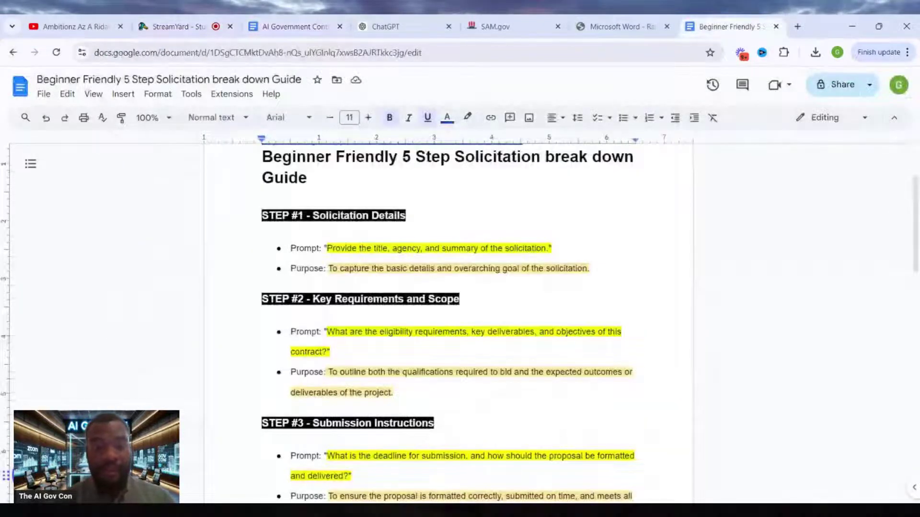
Copy the guide's Step #1 prompt, "Provide the title, agency, and summary of the solicitation.", and send it to ChatGPT with the attached PDFs
left_click(396, 248)
double_click(396, 248)
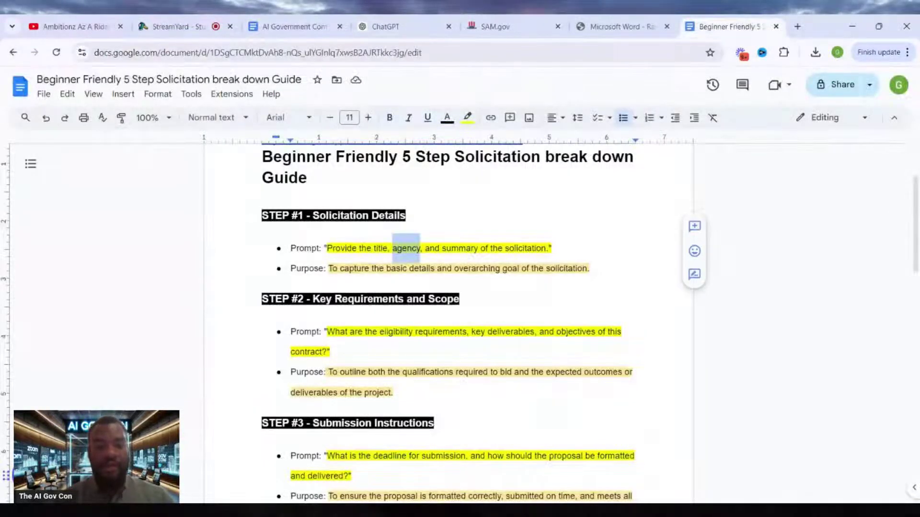
left_click_drag(324, 249, 556, 249)
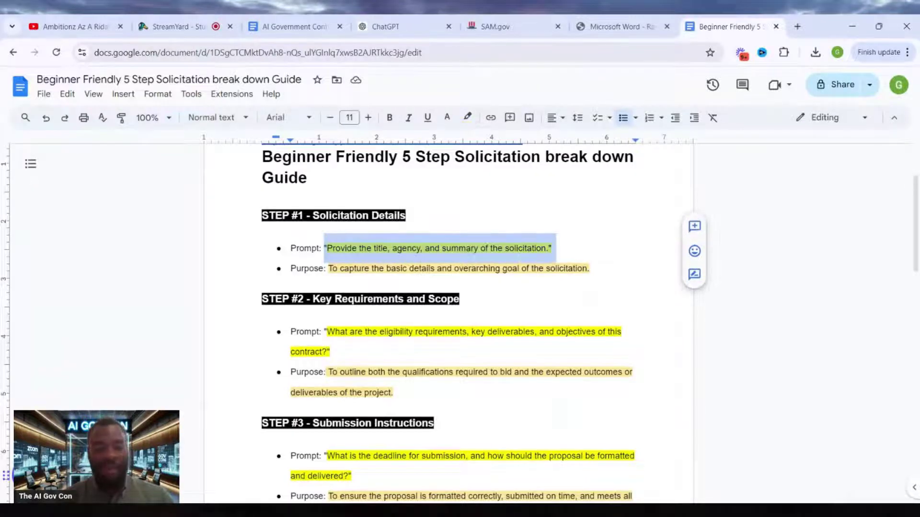
left_click(637, 18)
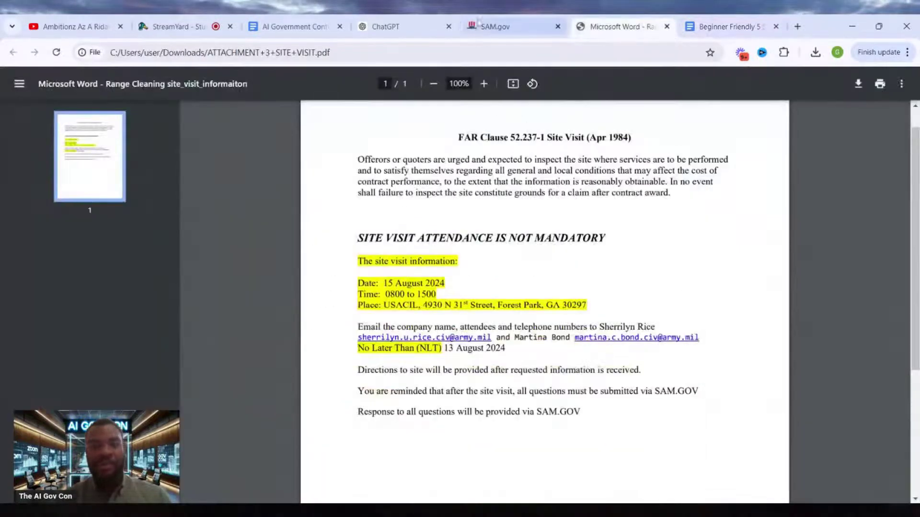
left_click(475, 16)
left_click(377, 24)
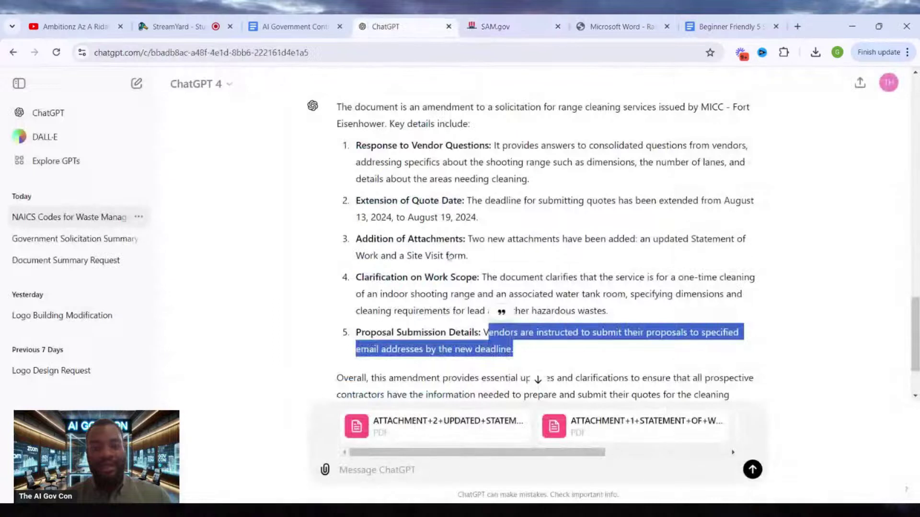
left_click(384, 470)
type("\"Provide the title, agency, and summary of the solicitation.\"")
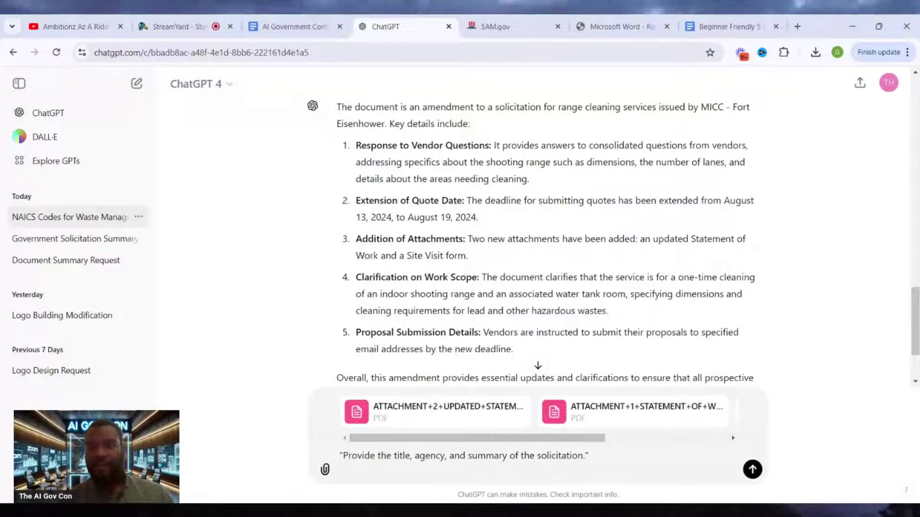
left_click(743, 465)
left_click(752, 469)
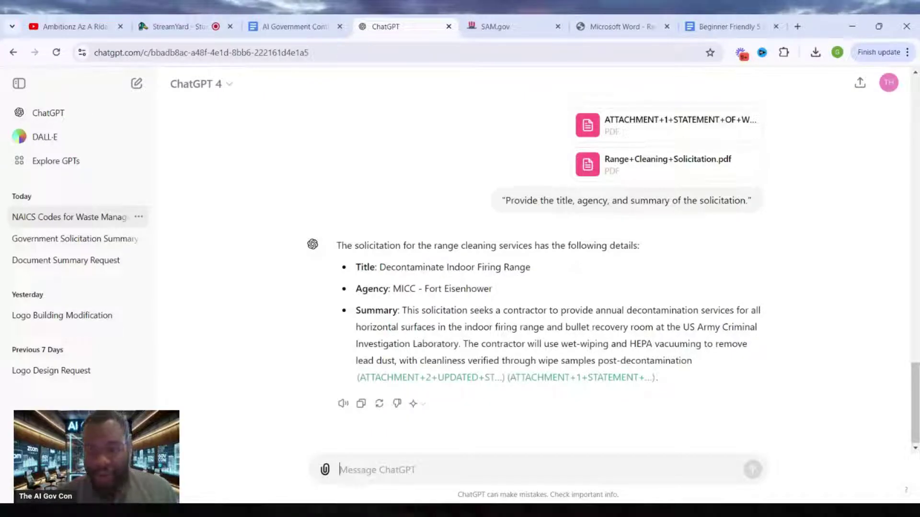
Review the summary in ChatGPT's answer and create a new blank Google Docs document in a separate browser tab
left_click_drag(590, 310, 714, 300)
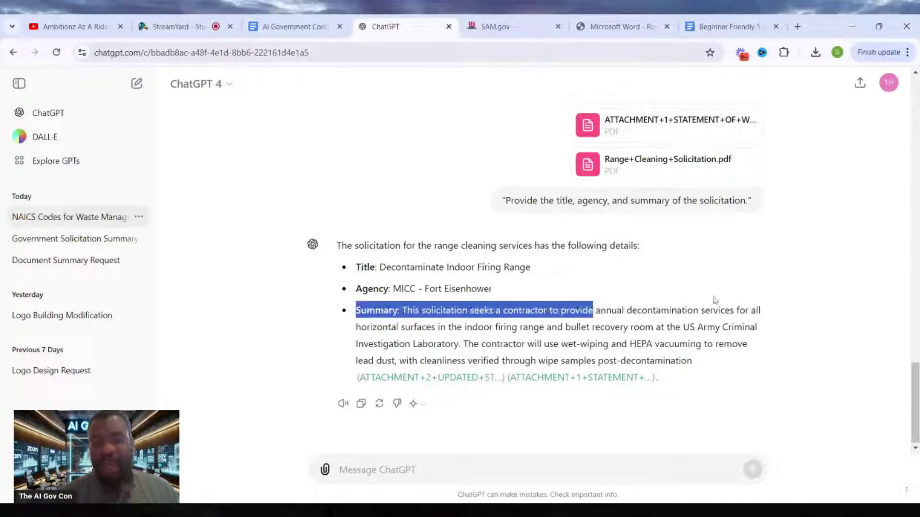
left_click(503, 268)
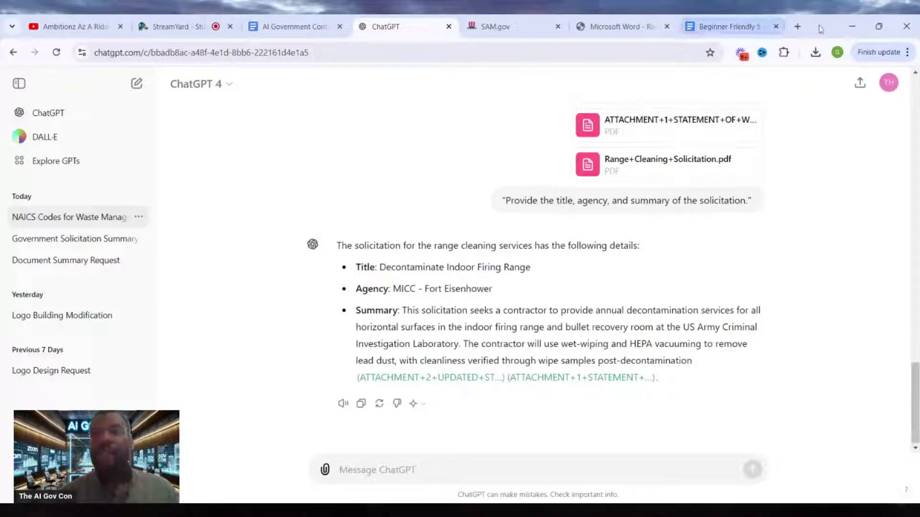
left_click(797, 26)
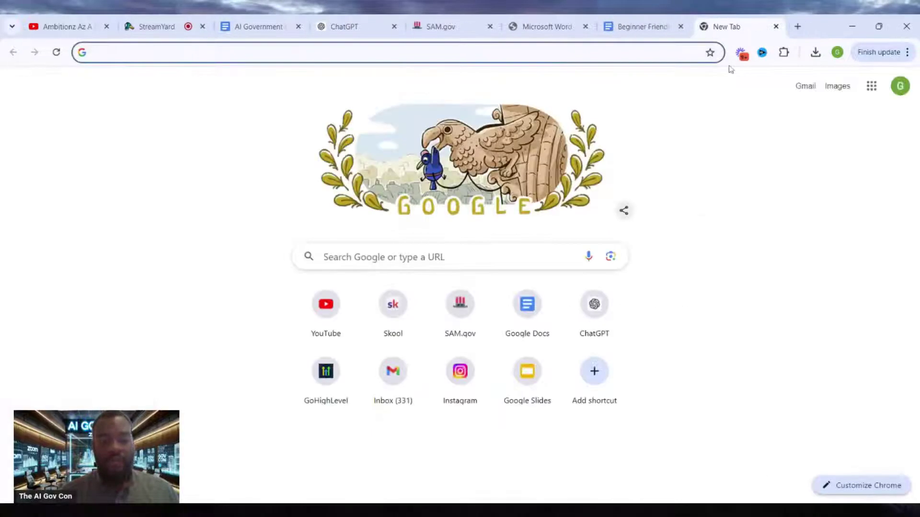
type("doc")
key("Return")
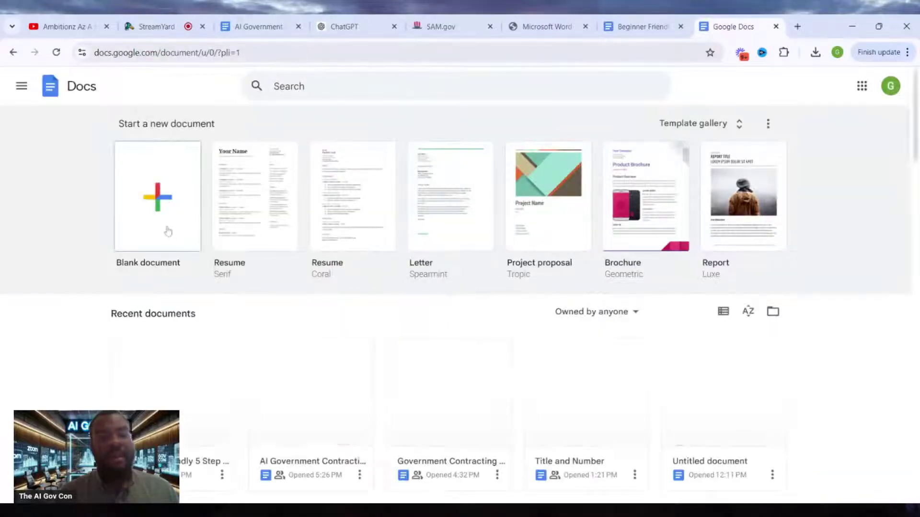
left_click(166, 230)
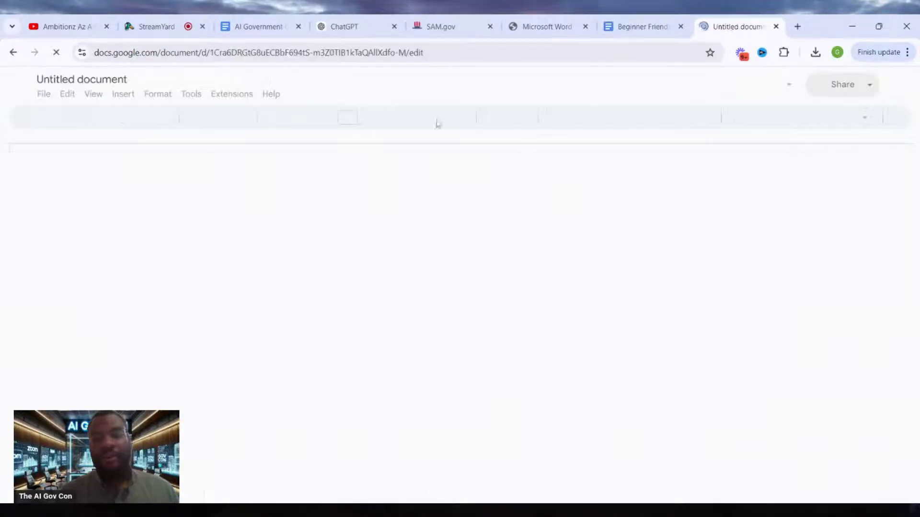
Copy ChatGPT's answer with the solicitation's title, agency and summary into the blank Google Docs document
left_click(640, 24)
left_click(538, 24)
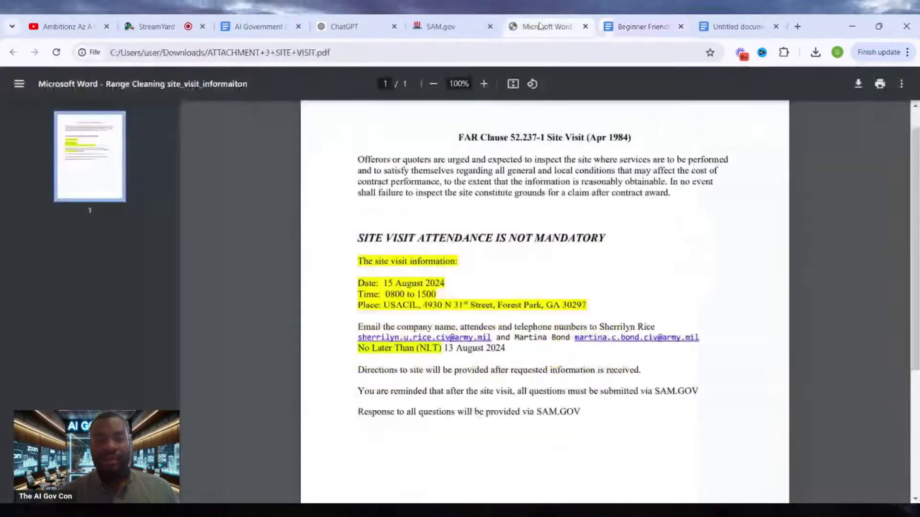
left_click(352, 27)
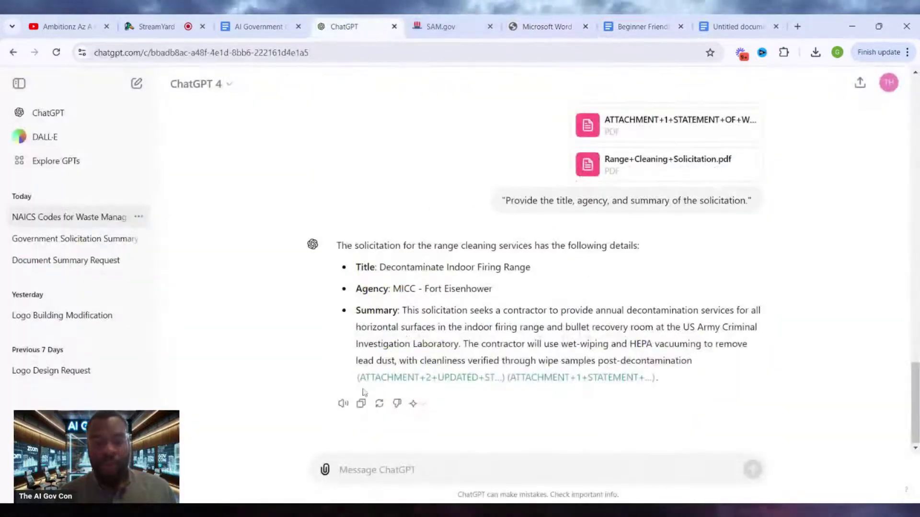
left_click(745, 24)
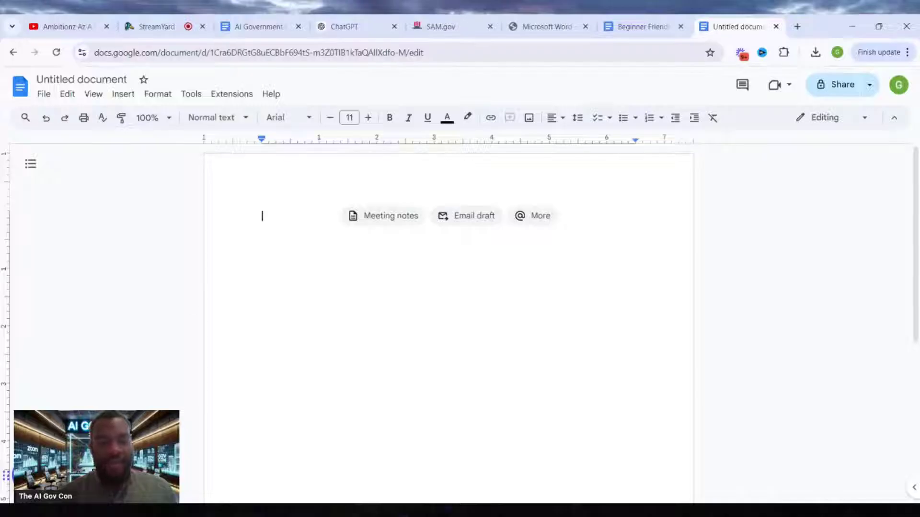
key("ctrl+v")
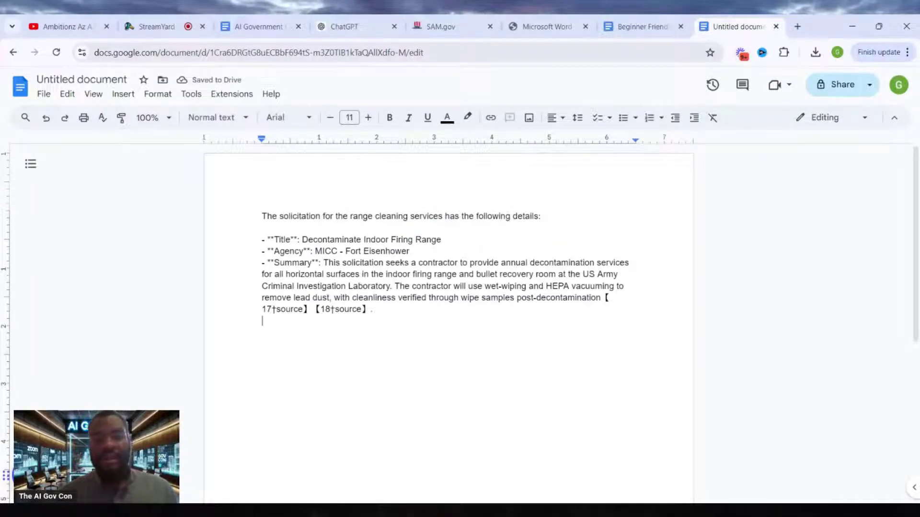
left_click_drag(407, 331, 443, 216)
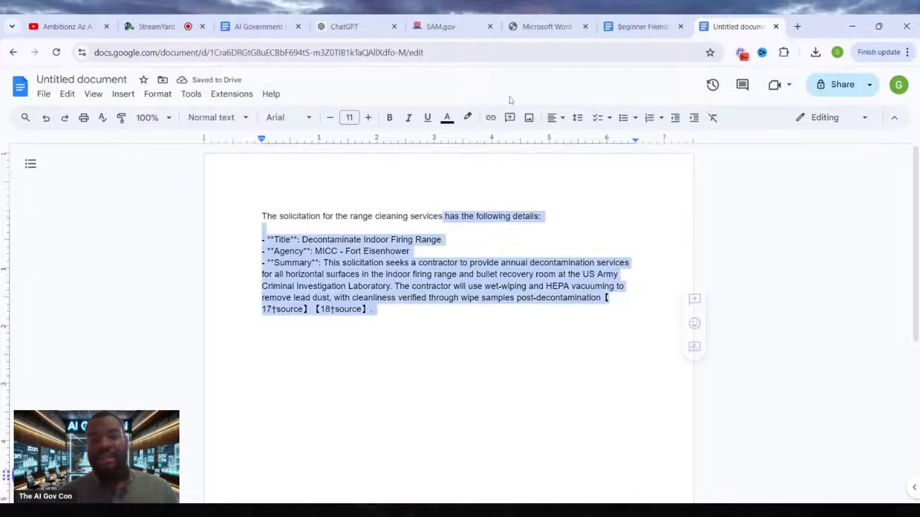
Copy the guide's Step #2 prompt on eligibility requirements, key deliverables and objectives, and send it in the ChatGPT conversation
left_click(611, 18)
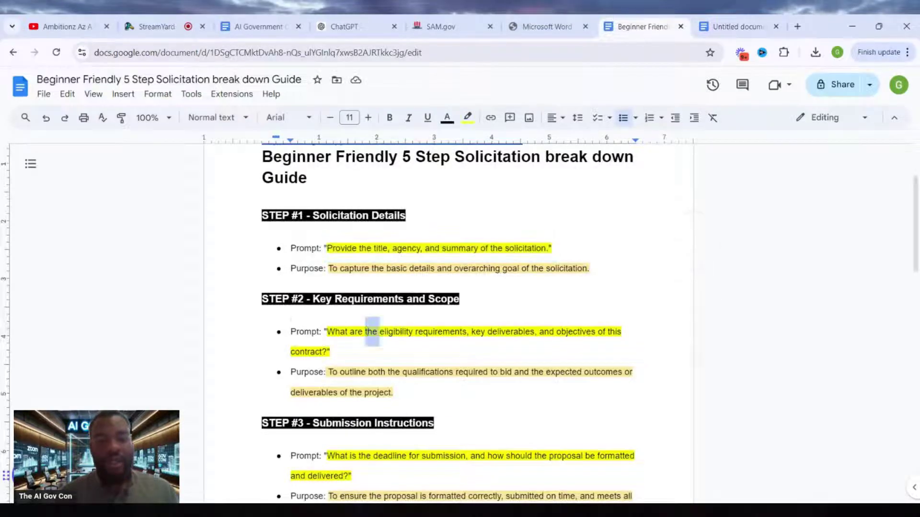
triple_click(371, 332)
left_click(355, 331)
left_click_drag(327, 331, 334, 352)
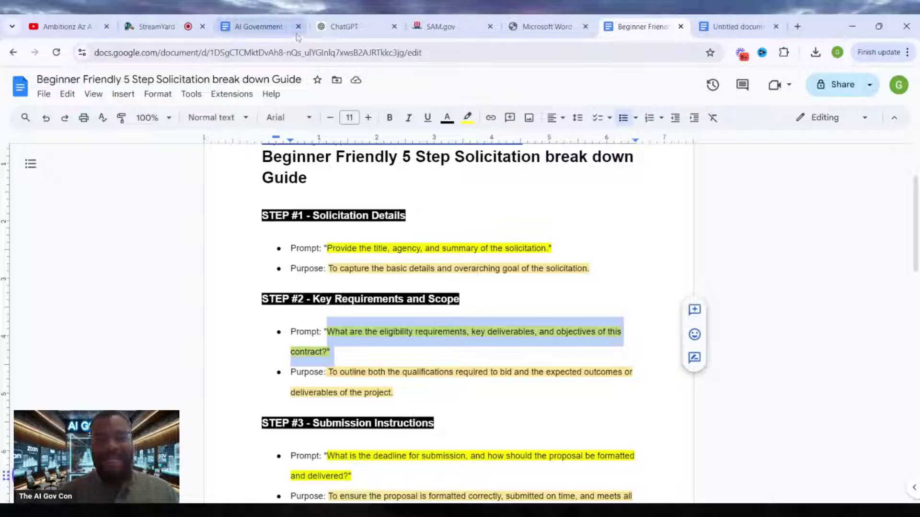
left_click(345, 27)
left_click(437, 472)
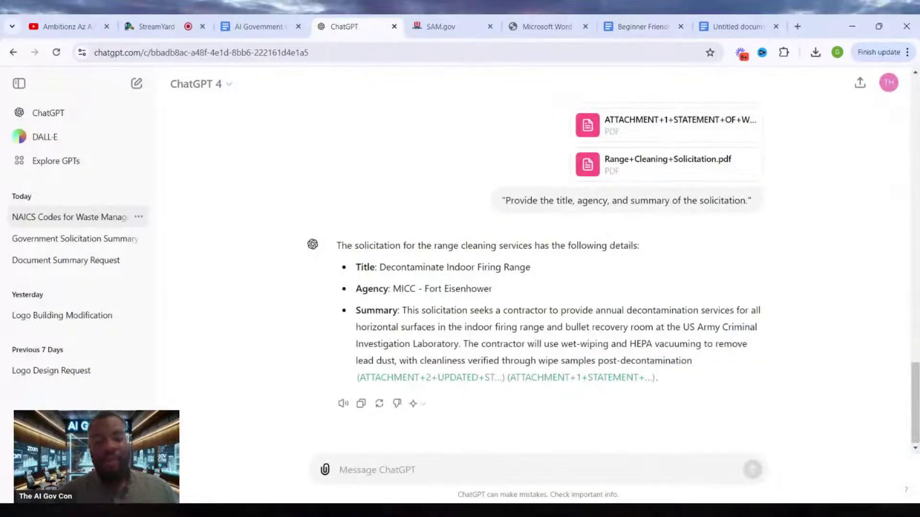
key("ctrl+v")
key("Return")
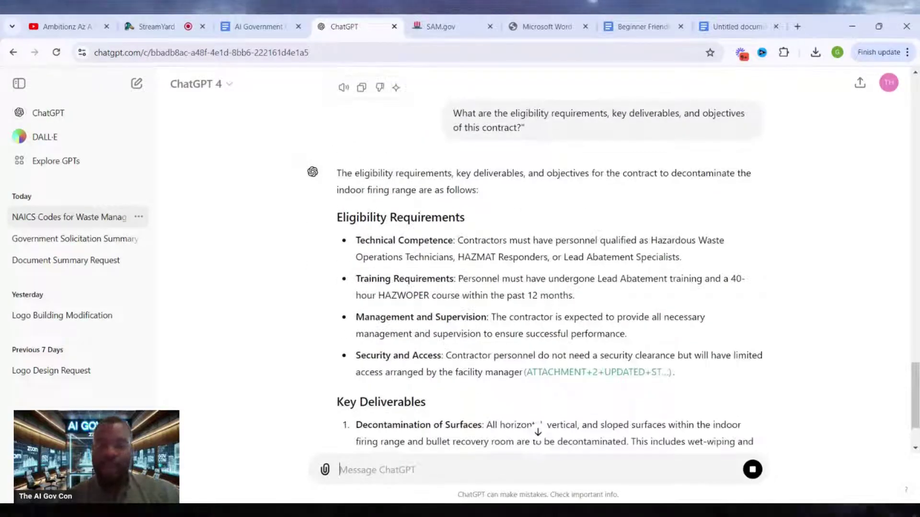
Read the Eligibility Requirements in ChatGPT's answer: technical competence, training, management and supervision, and security and access
left_click_drag(360, 240, 682, 258)
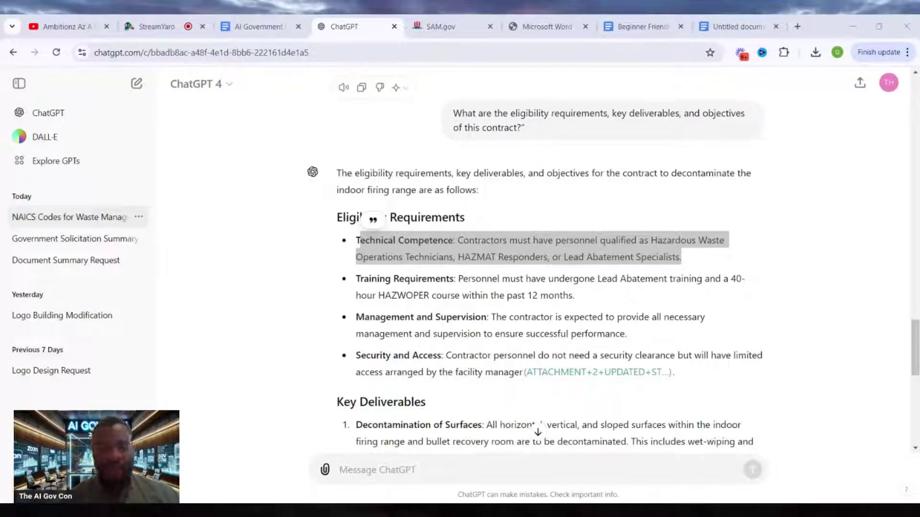
left_click_drag(356, 278, 573, 296)
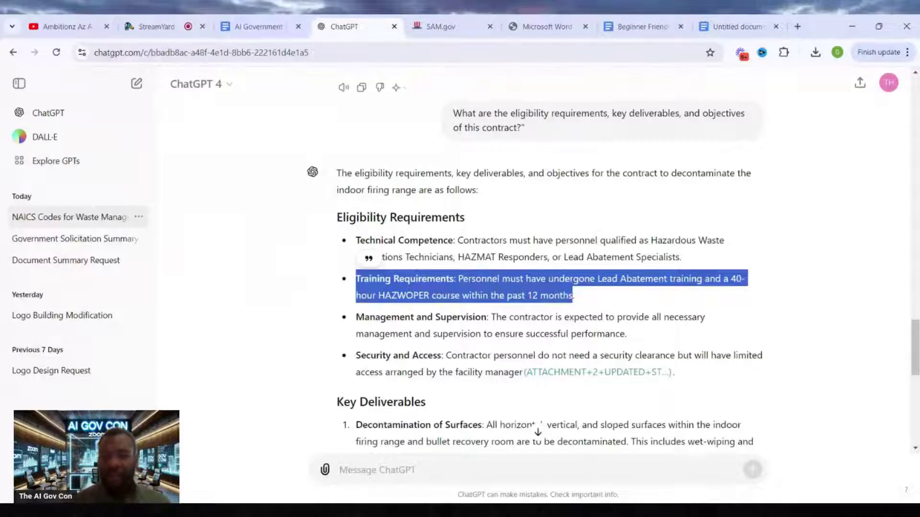
left_click_drag(356, 317, 627, 334)
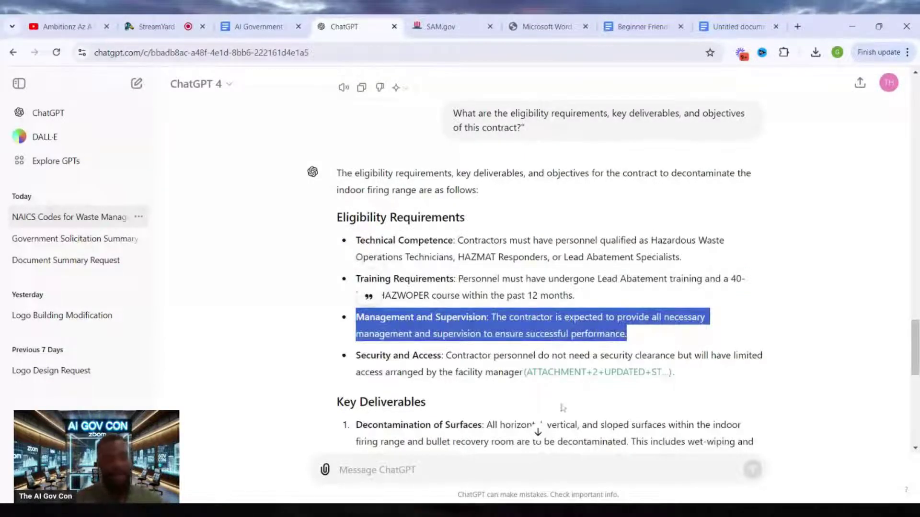
scroll(563, 408, "down", 3)
scroll(555, 405, "down", 1)
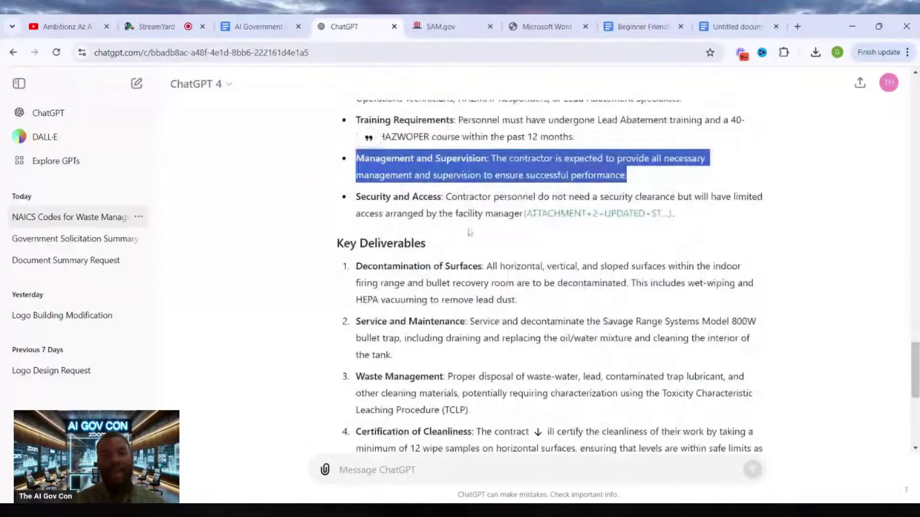
left_click_drag(446, 197, 693, 222)
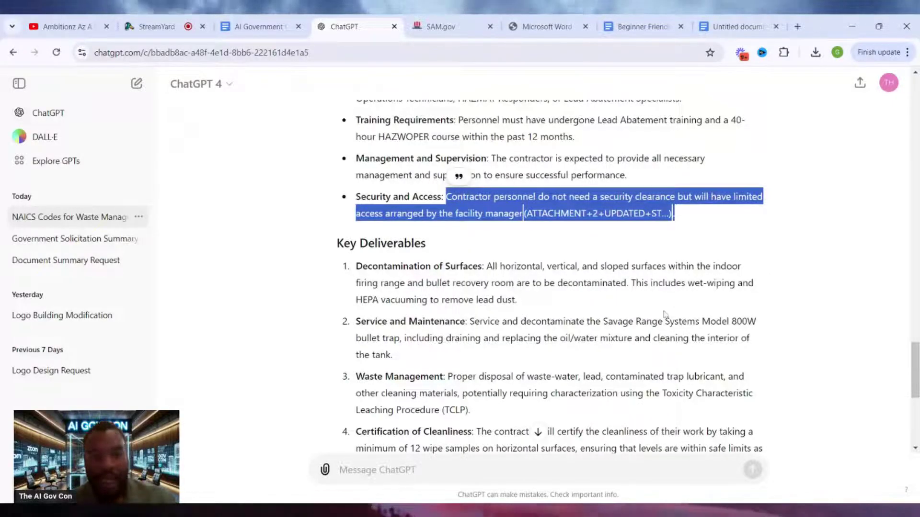
Read the Key Deliverables and Objectives sections of ChatGPT's answer, including decontamination, maintenance, waste management and compliance points
scroll(664, 315, "down", 2)
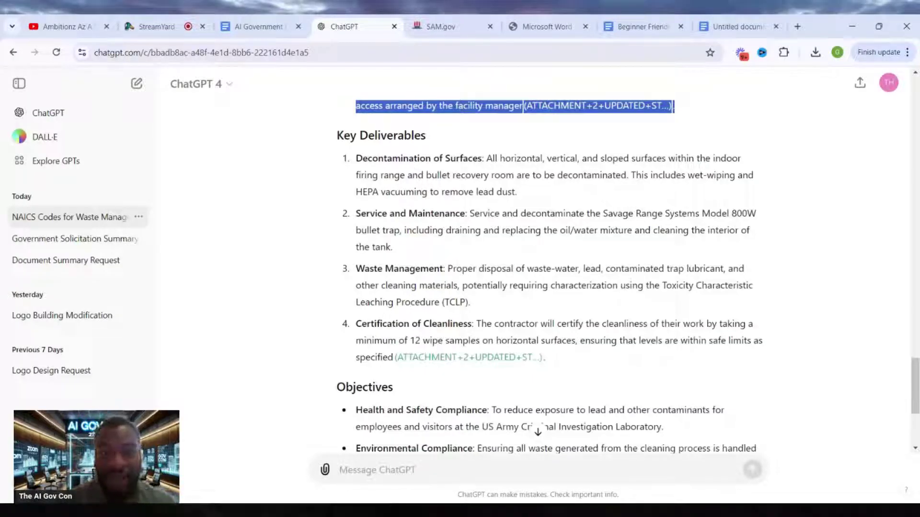
left_click_drag(487, 158, 560, 193)
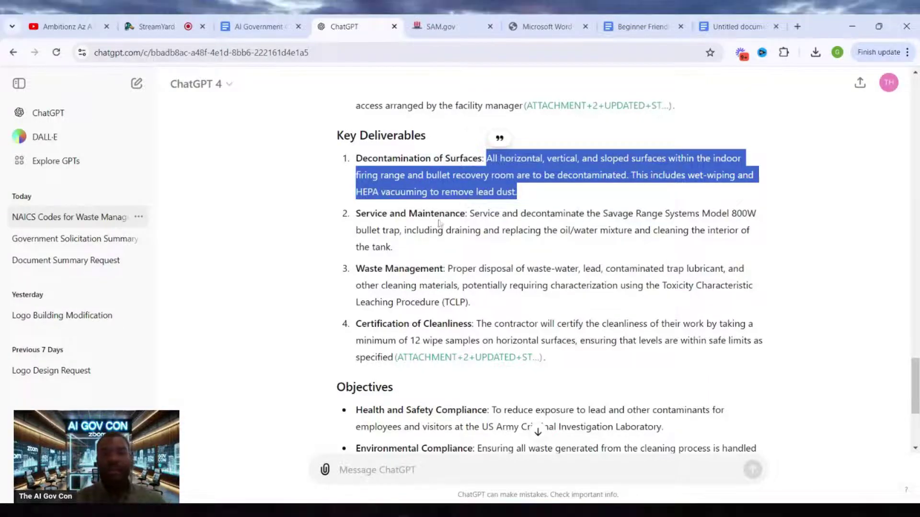
left_click_drag(469, 213, 504, 231)
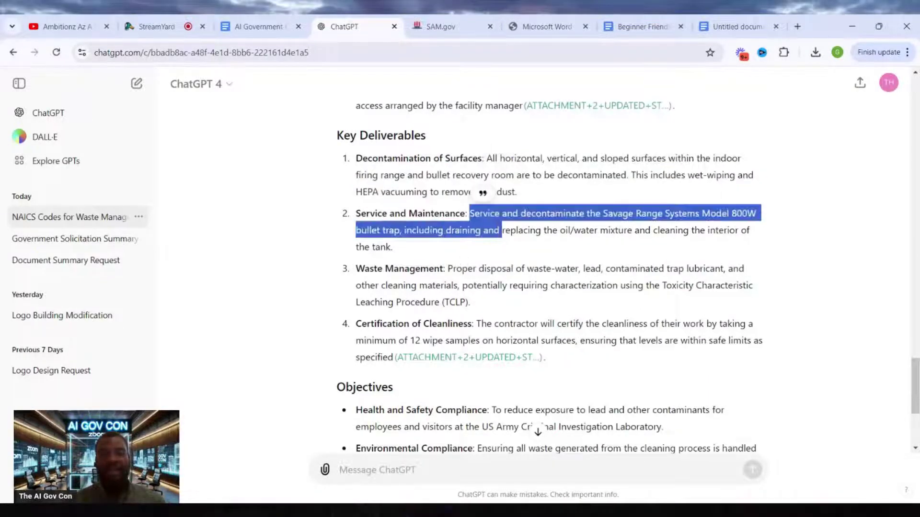
left_click_drag(453, 268, 517, 286)
scroll(504, 305, "down", 3)
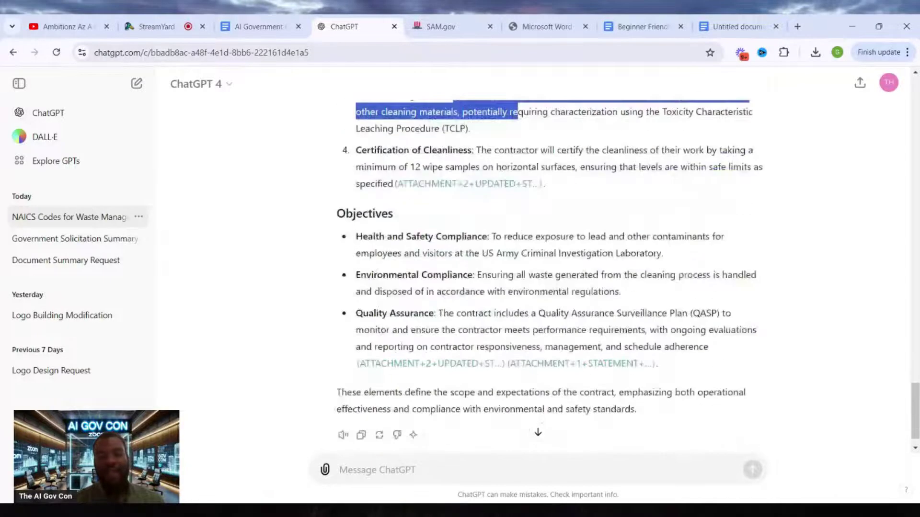
scroll(504, 305, "down", 1)
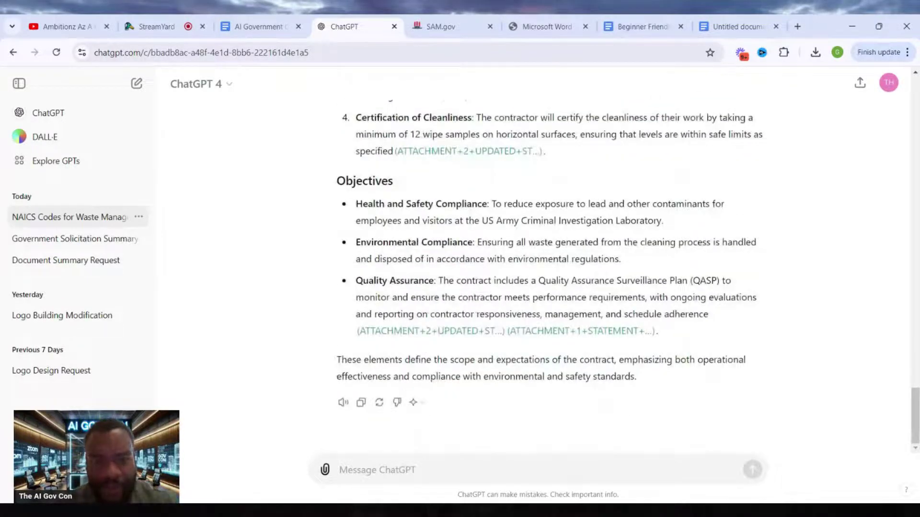
left_click_drag(356, 204, 481, 204)
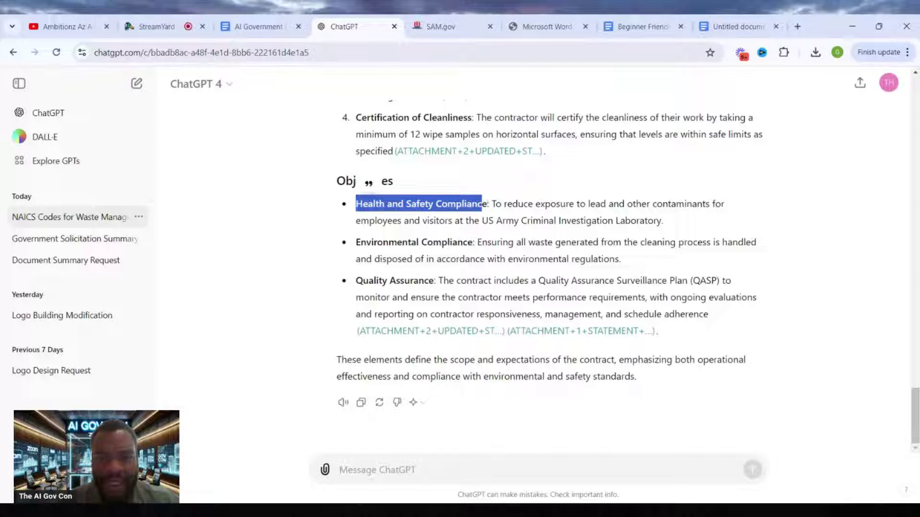
left_click_drag(355, 242, 465, 259)
left_click_drag(355, 280, 435, 267)
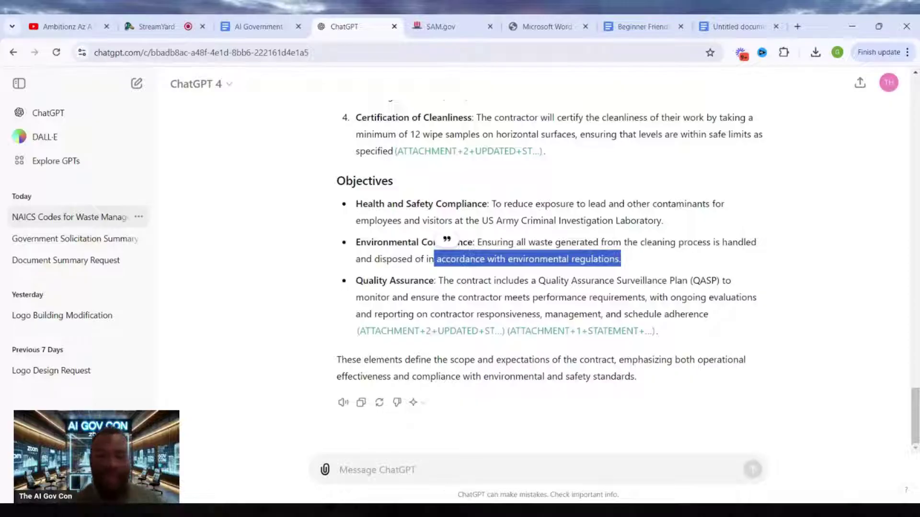
left_click(474, 253)
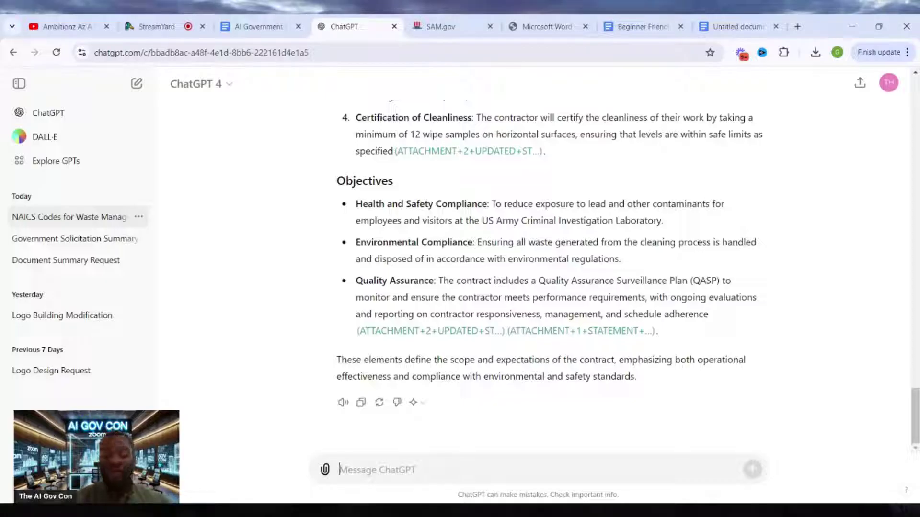
Ask ChatGPT to give more details on its answer about eligibility requirements, key deliverables and objectives
type("give me mor")
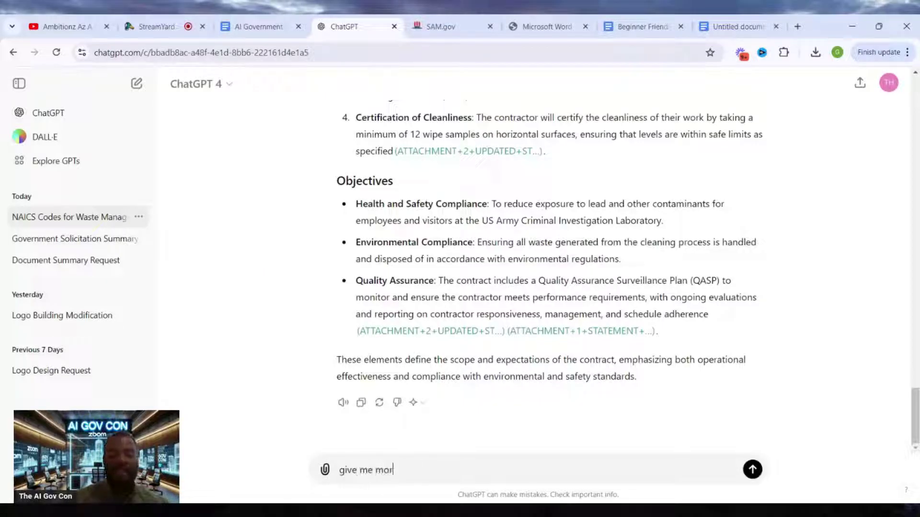
type("e deya")
key("BackSpace")
key("BackSpace")
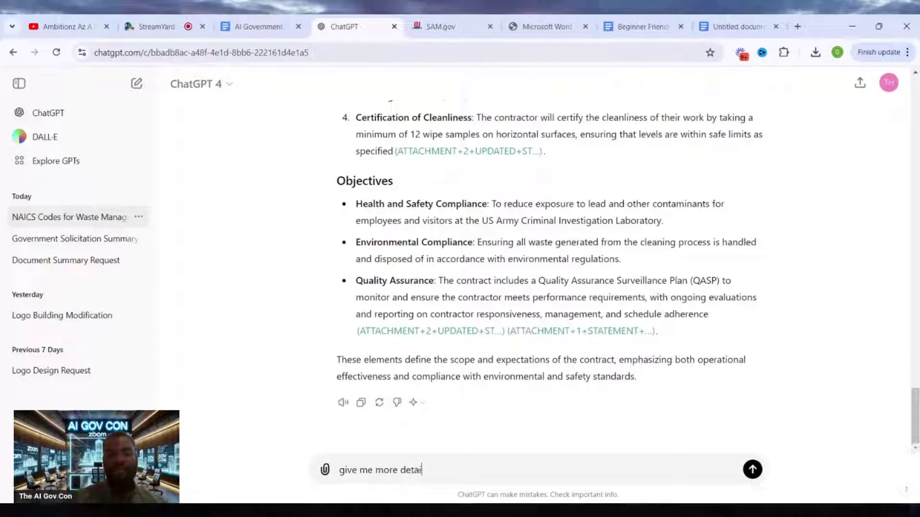
key("Return")
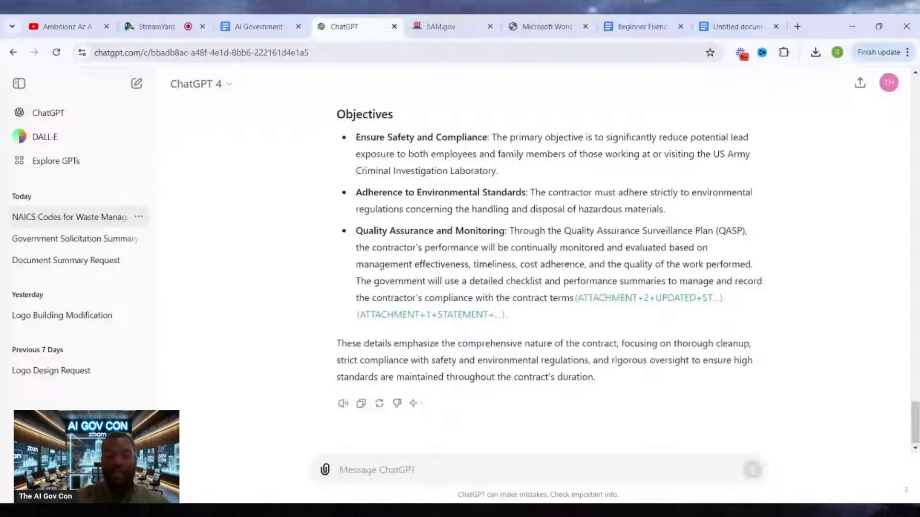
Copy ChatGPT's more detailed requirements answer into the untitled Google Docs document below the solicitation summary, followed by a new line
left_click(363, 410)
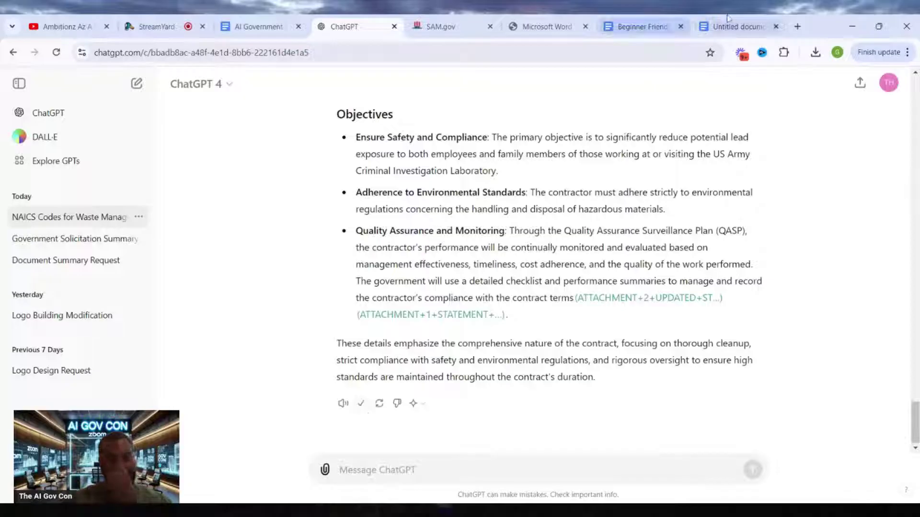
left_click(738, 26)
key("Right")
key("ctrl+v")
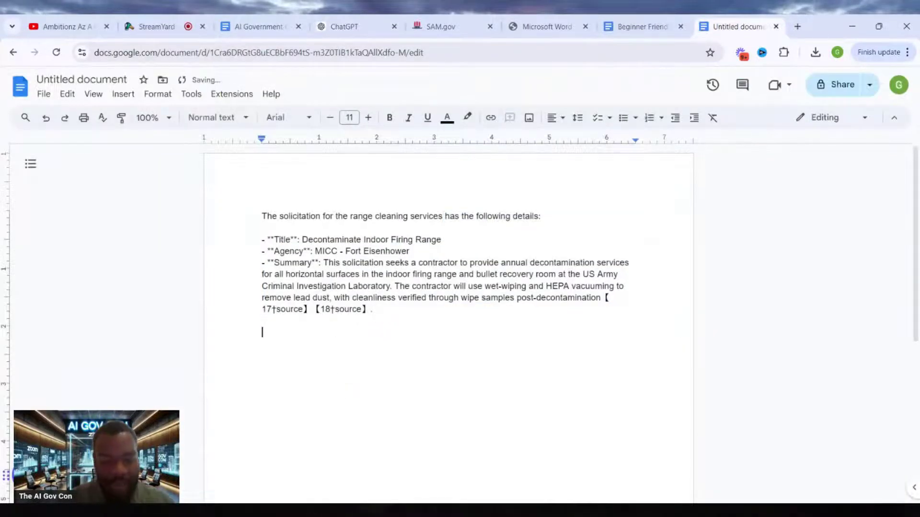
key("Return")
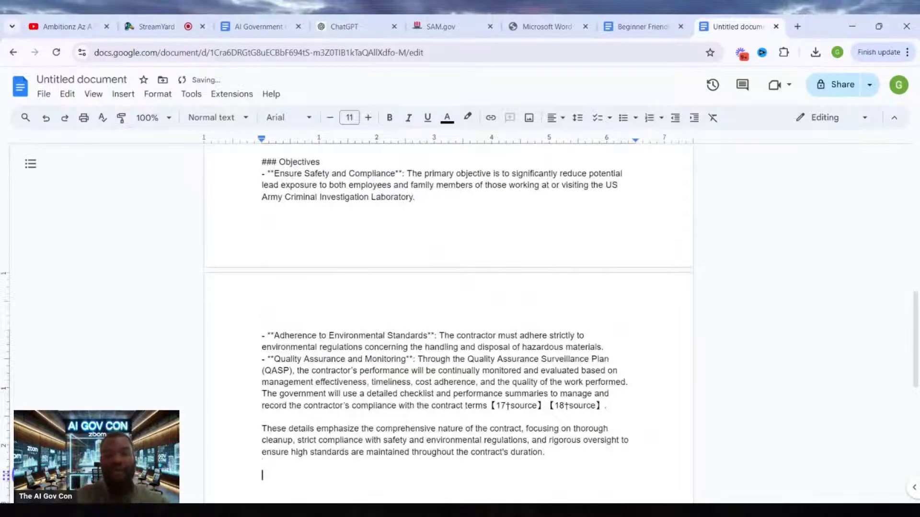
Copy the guide's Step #3 prompt on the submission deadline and proposal format and delivery, and send it in the ChatGPT conversation
left_click(616, 22)
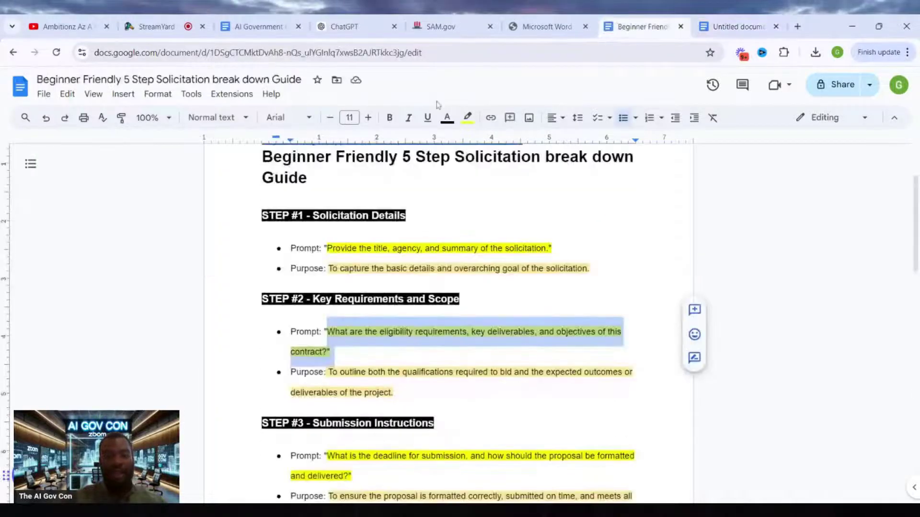
scroll(449, 288, "down", 1)
left_click_drag(324, 354, 353, 372)
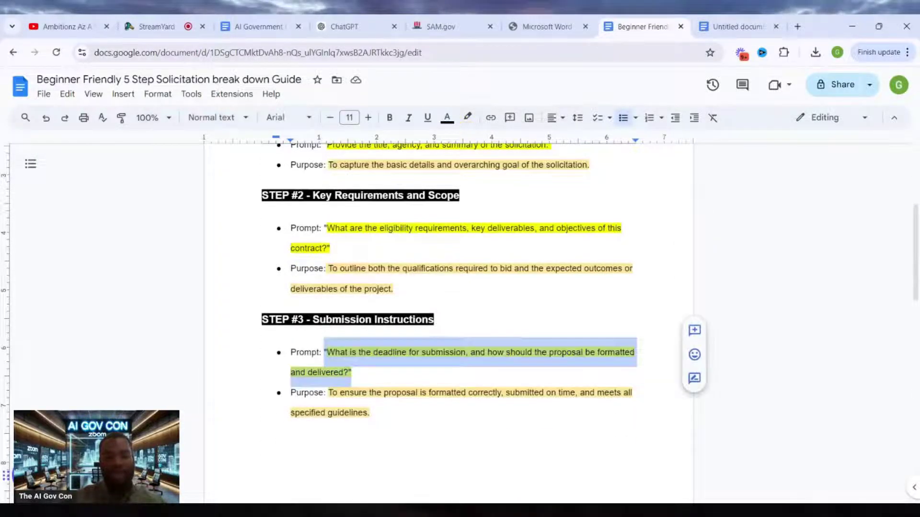
left_click(539, 19)
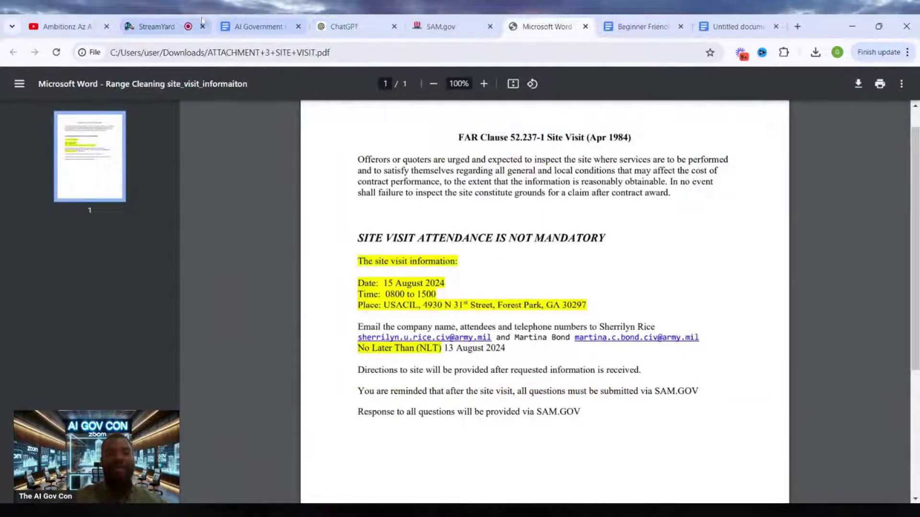
left_click(254, 25)
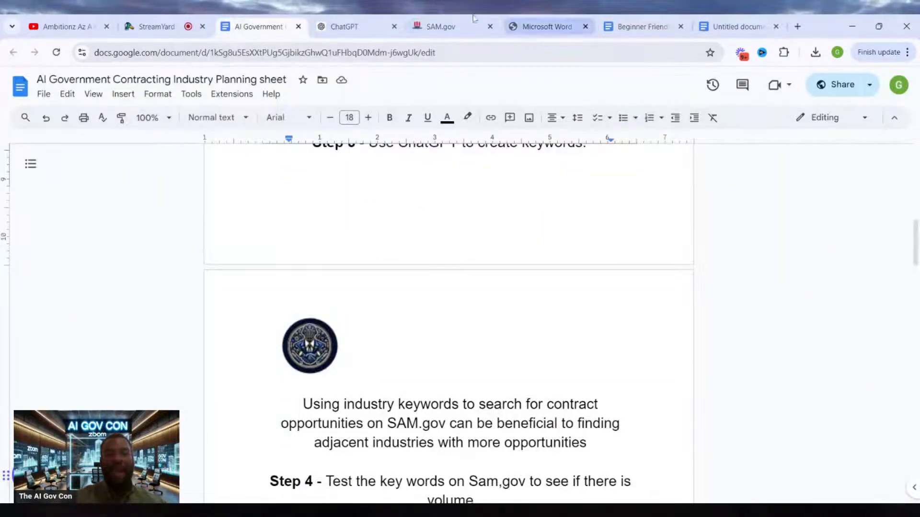
left_click(350, 26)
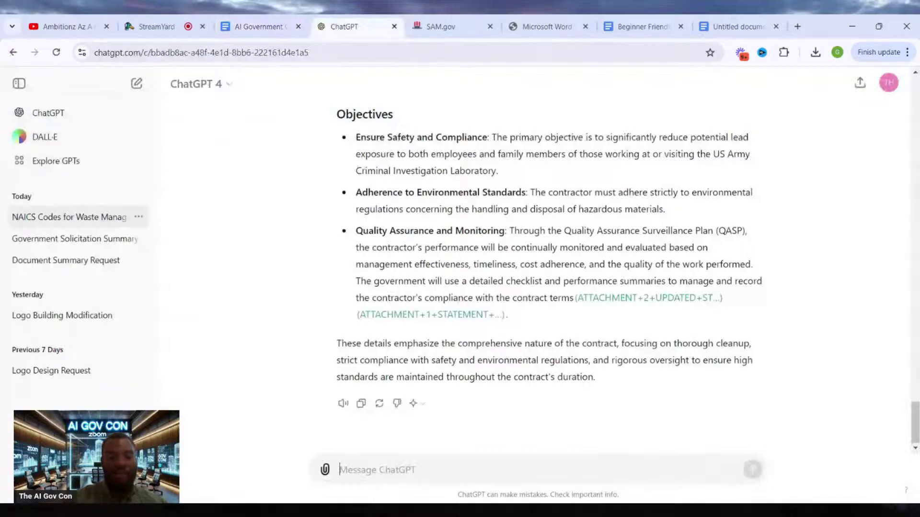
key("ctrl+v")
key("Return")
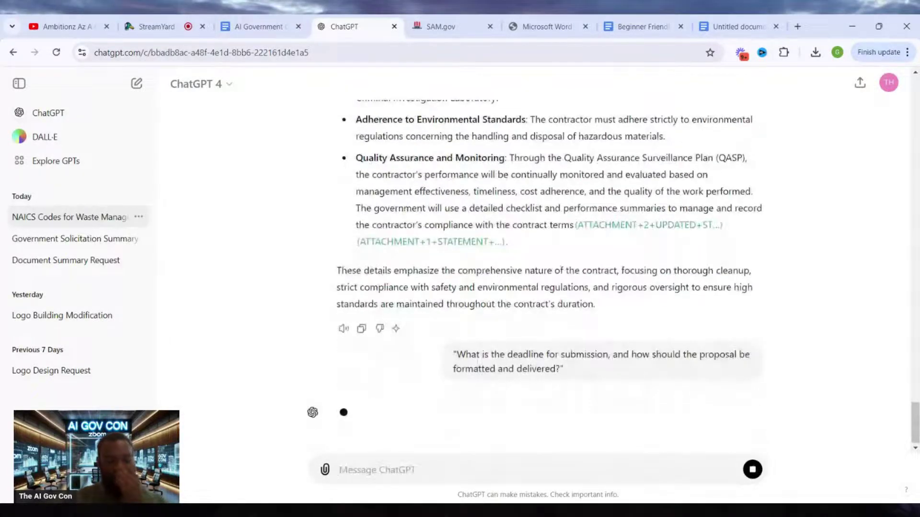
left_click(195, 30)
left_click(261, 27)
left_click(388, 19)
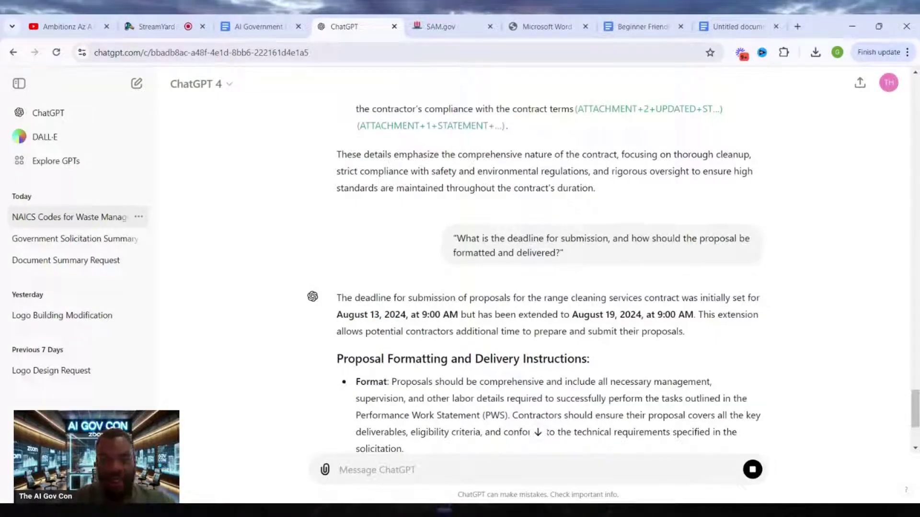
Read the submission deadline, its extension and the Format instructions in ChatGPT's answer
left_click_drag(374, 314, 636, 315)
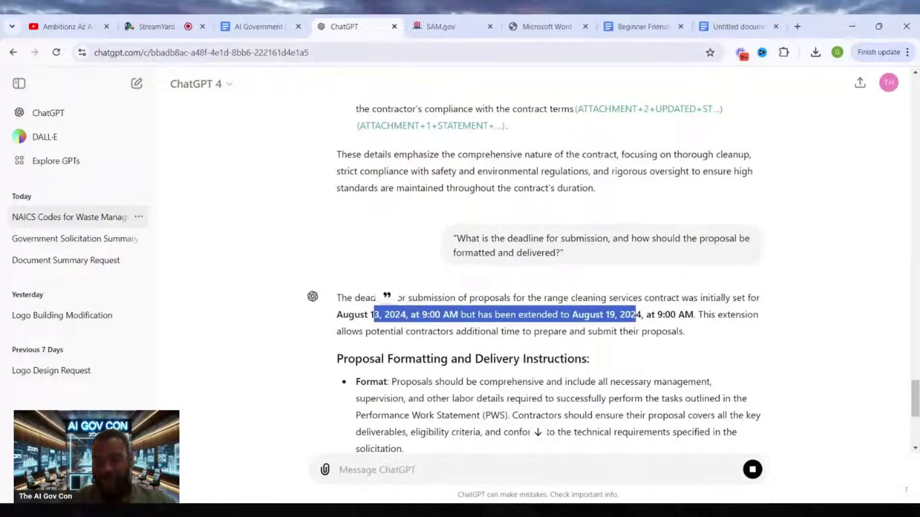
left_click_drag(699, 314, 714, 331)
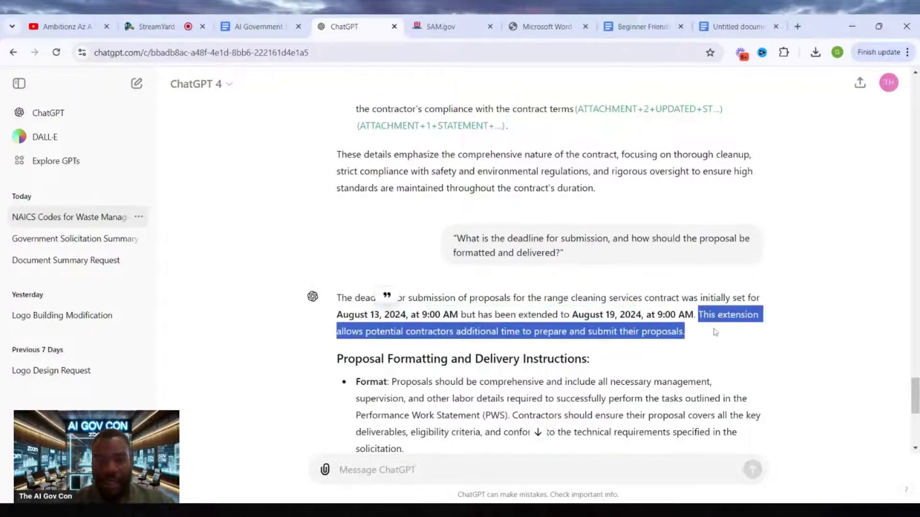
scroll(598, 346, "down", 2)
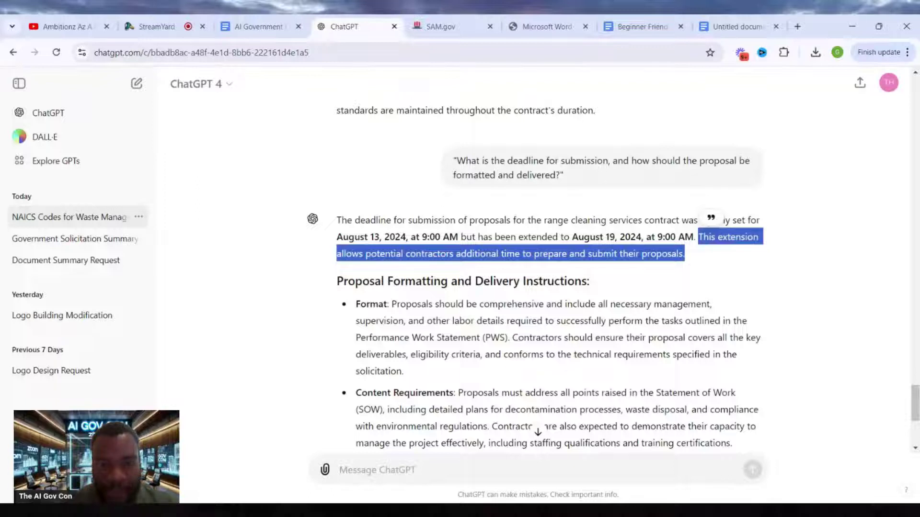
left_click_drag(356, 304, 498, 368)
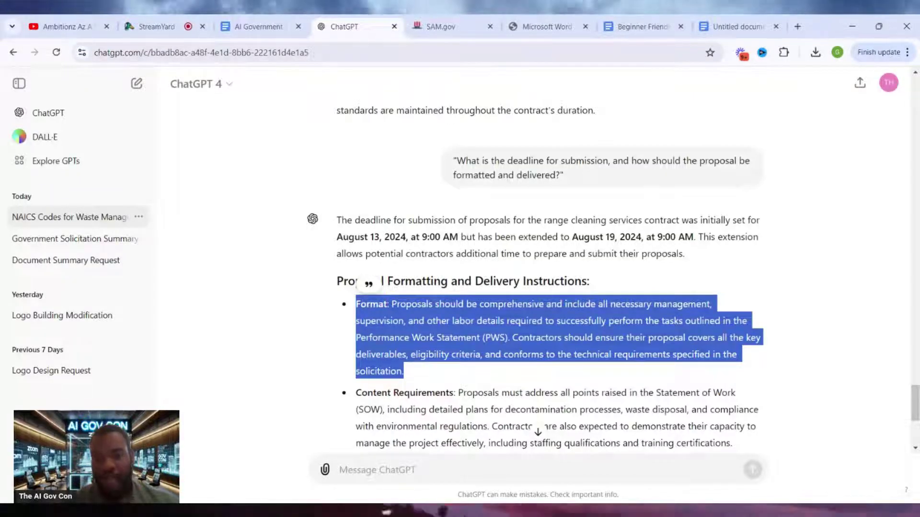
scroll(535, 280, "down", 1)
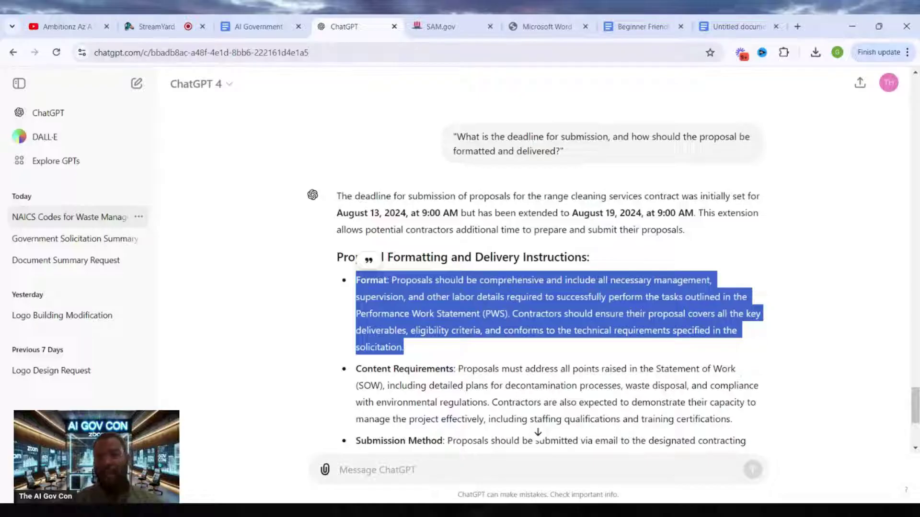
scroll(537, 287, "down", 1)
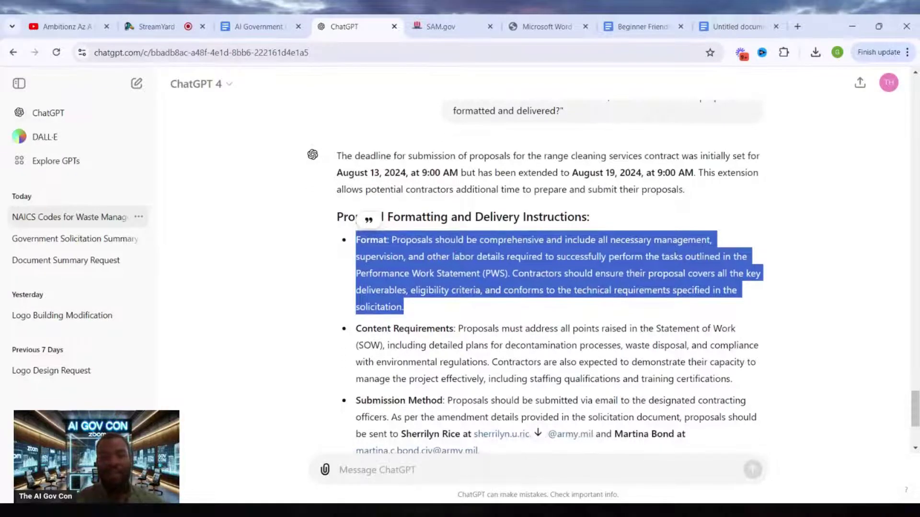
scroll(537, 276, "down", 2)
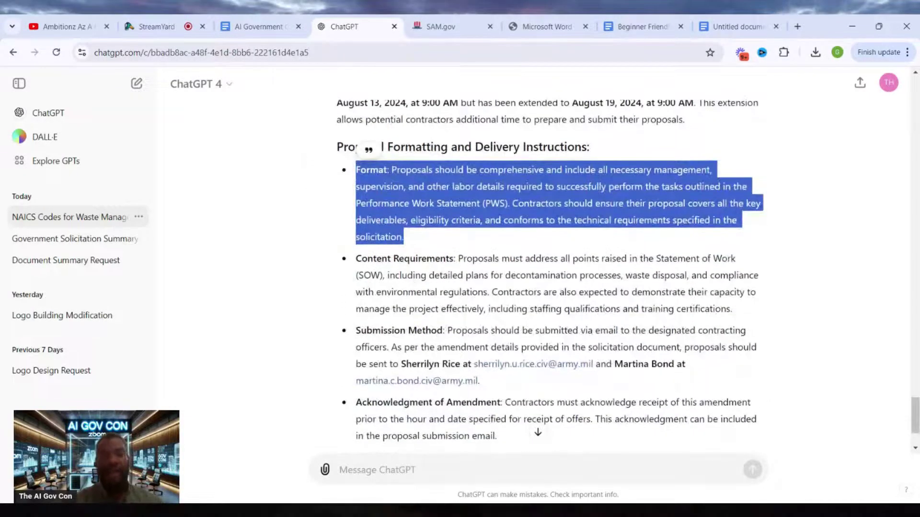
Read the Content Requirements, Submission Method and Acknowledgment of Amendment points in ChatGPT's answer
left_click_drag(355, 258, 726, 309)
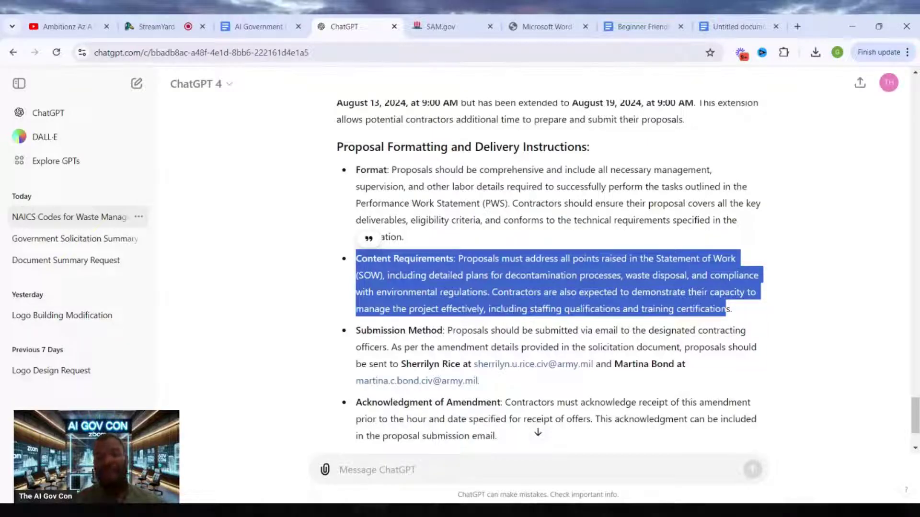
scroll(501, 389, "down", 1)
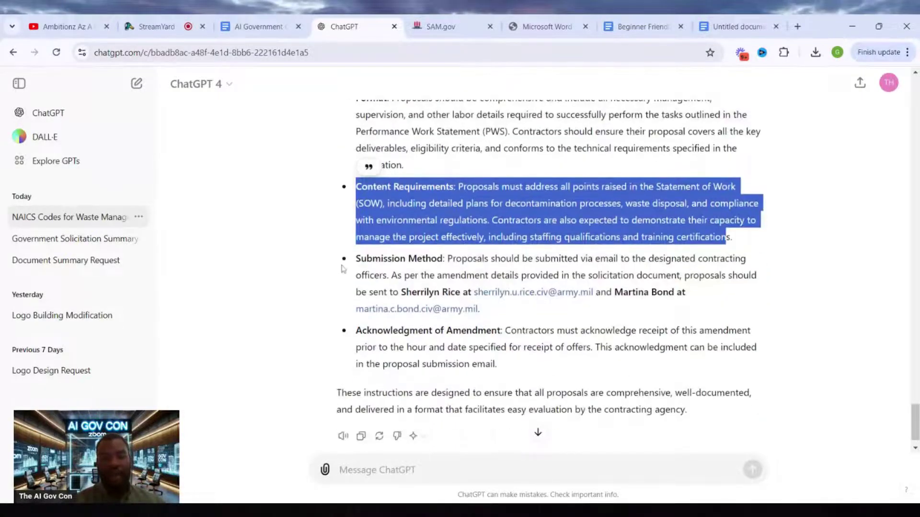
left_click(355, 260)
left_click_drag(361, 258, 522, 309)
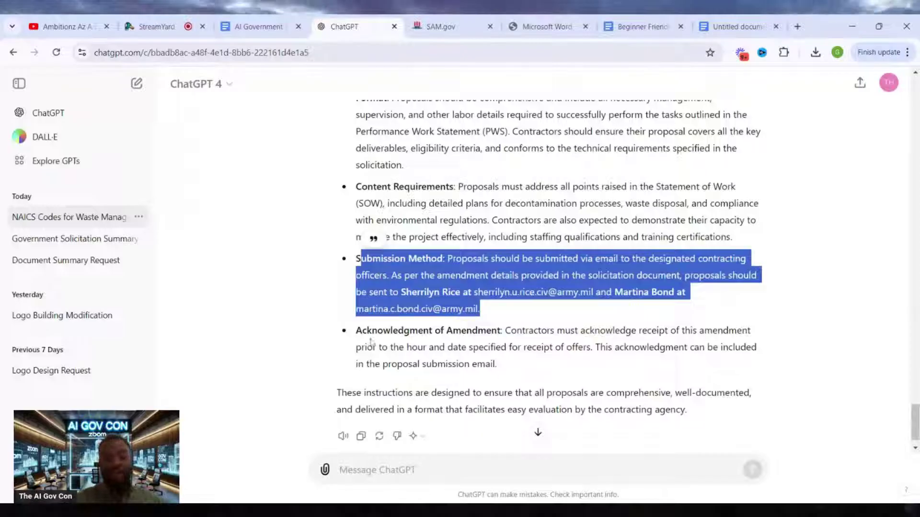
left_click_drag(511, 331, 497, 364)
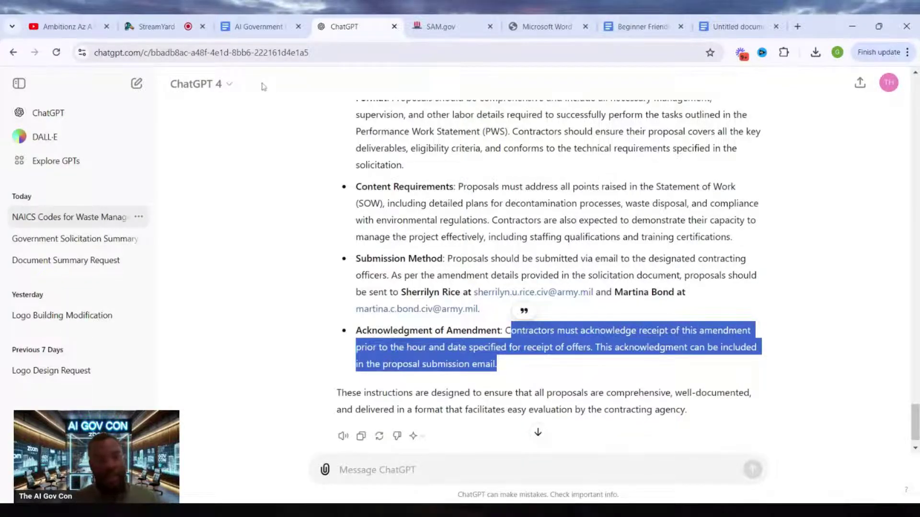
left_click(156, 27)
left_click(274, 16)
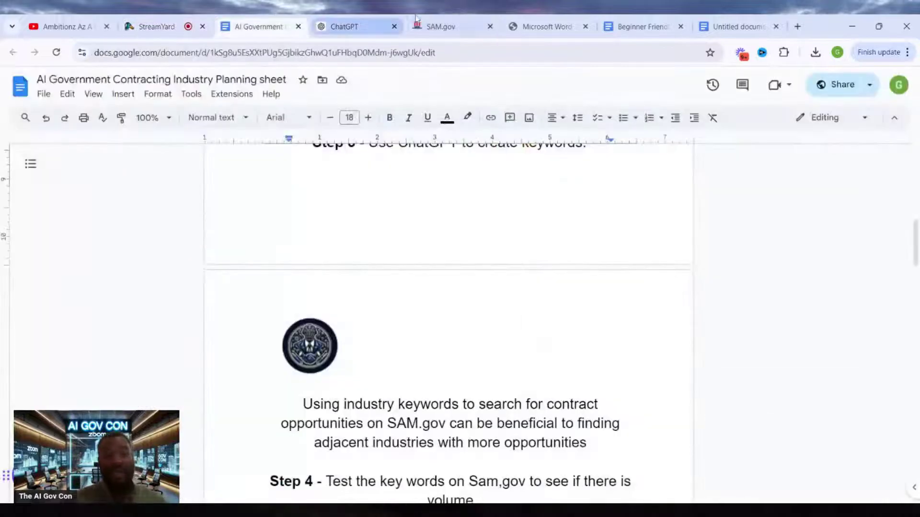
left_click(350, 16)
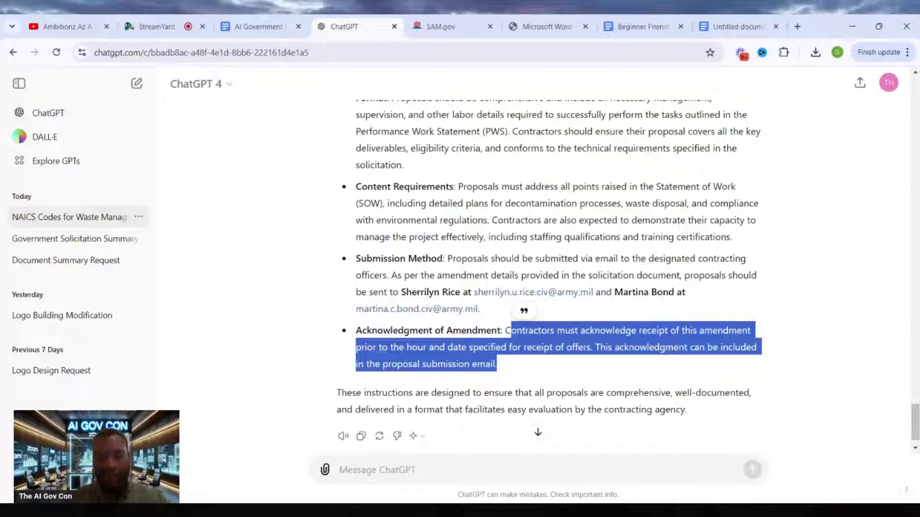
Start a new ChatGPT prompt telling it to think like a middle man looking to bid on this contract
left_click(463, 486)
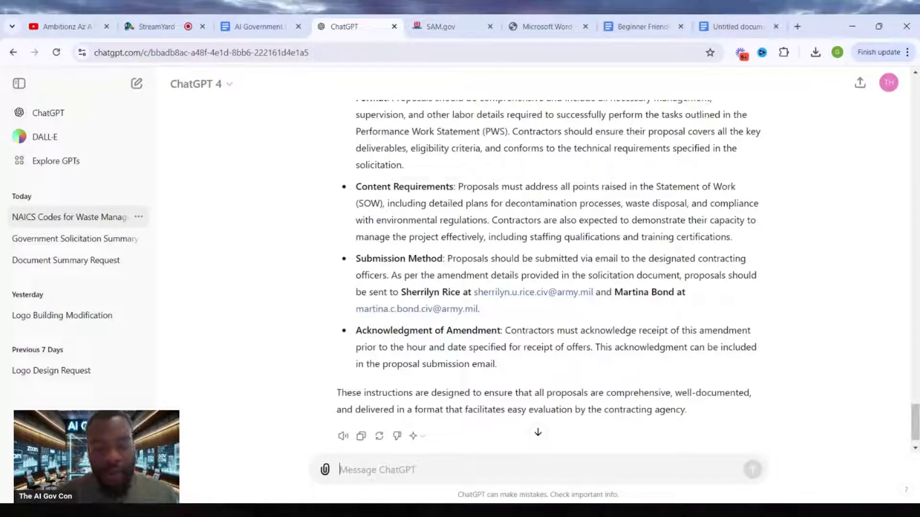
type("think lik a")
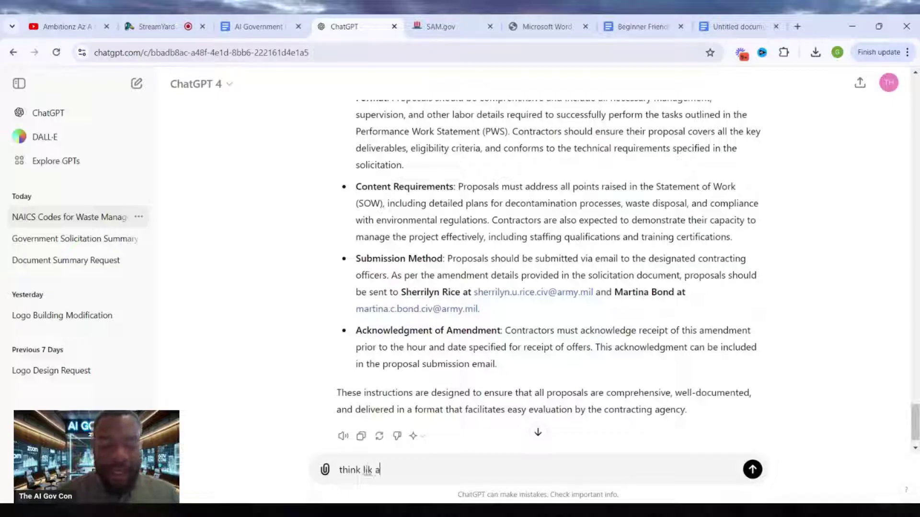
key("BackSpace")
key("BackSpace")
type("e a middle ")
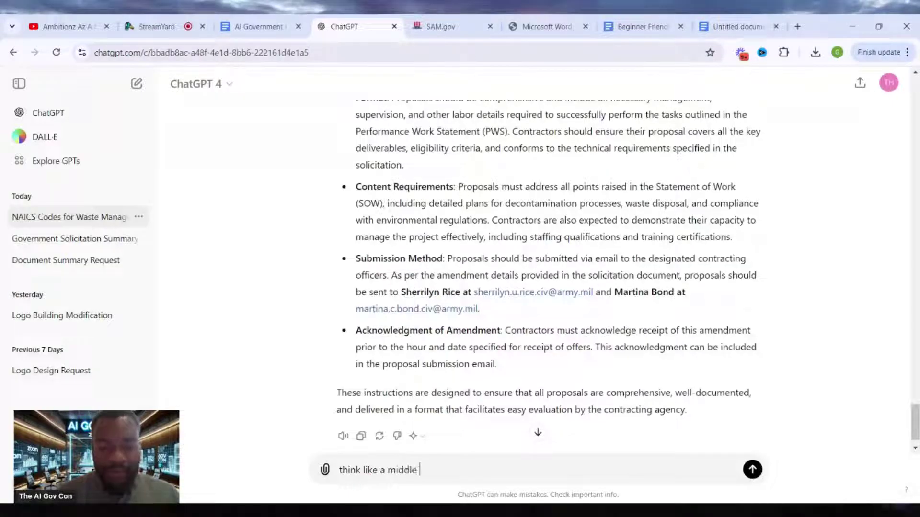
type("man looking t")
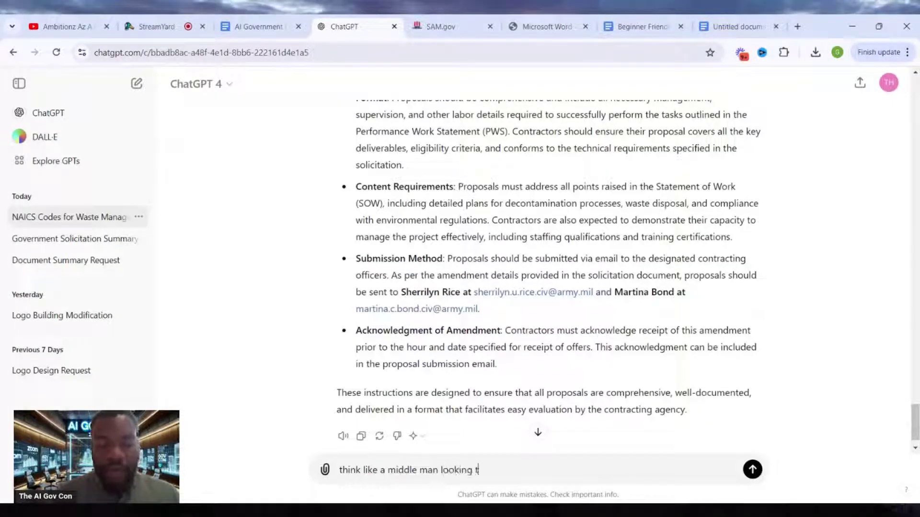
type("o bid on this co")
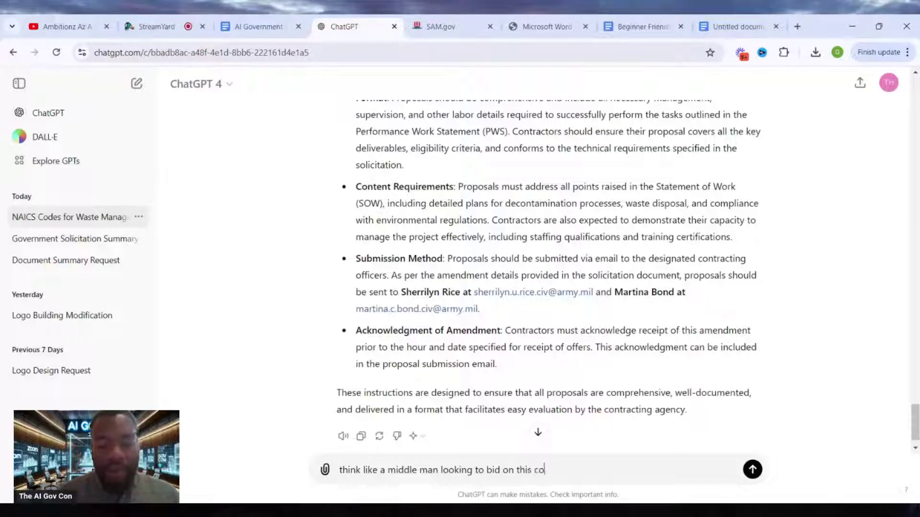
type("ntract.")
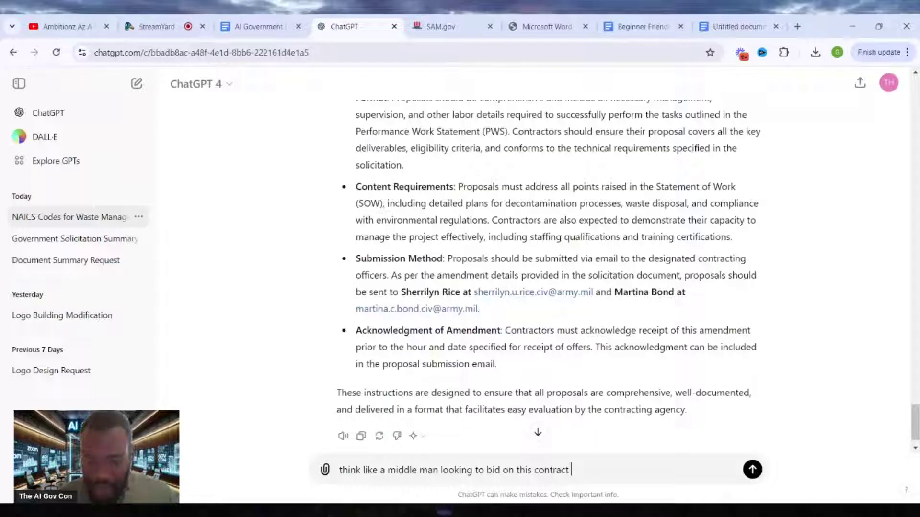
Add to the unsent prompt that the name of the company is AI gov con
type("the")
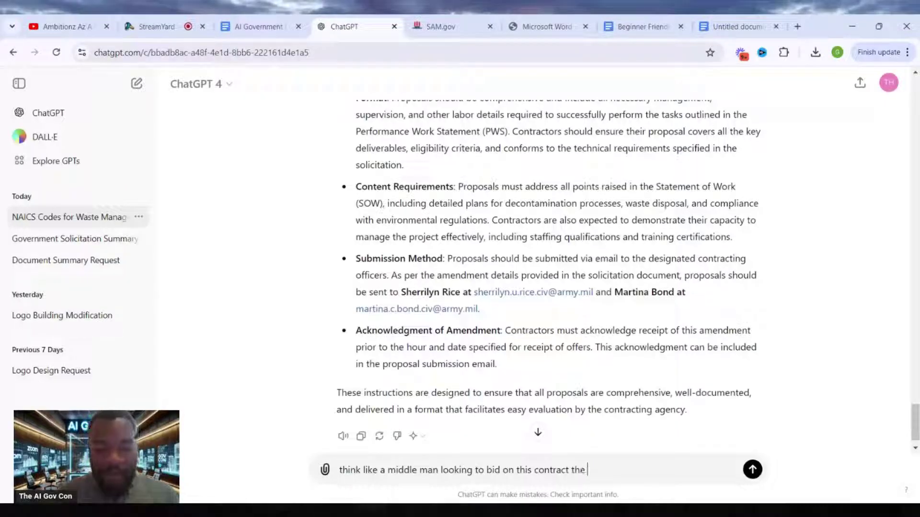
type(" name if your c")
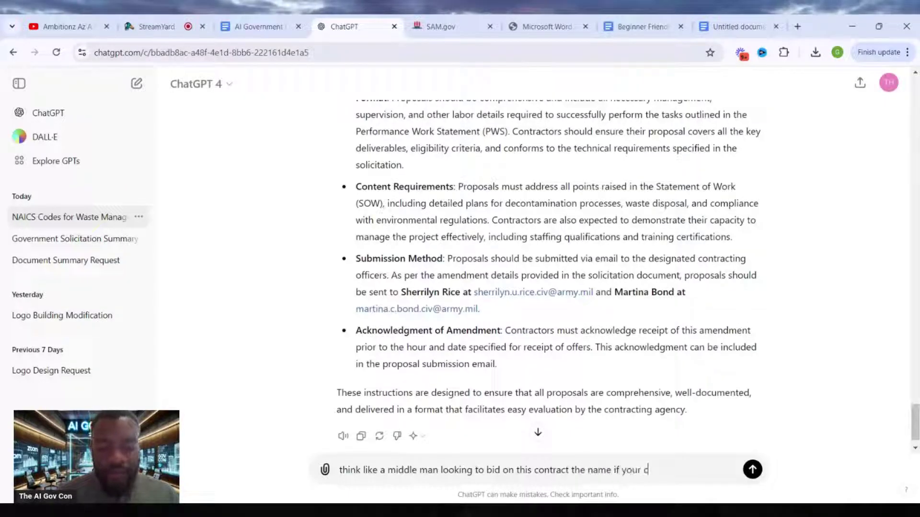
type("ompanu=y is ")
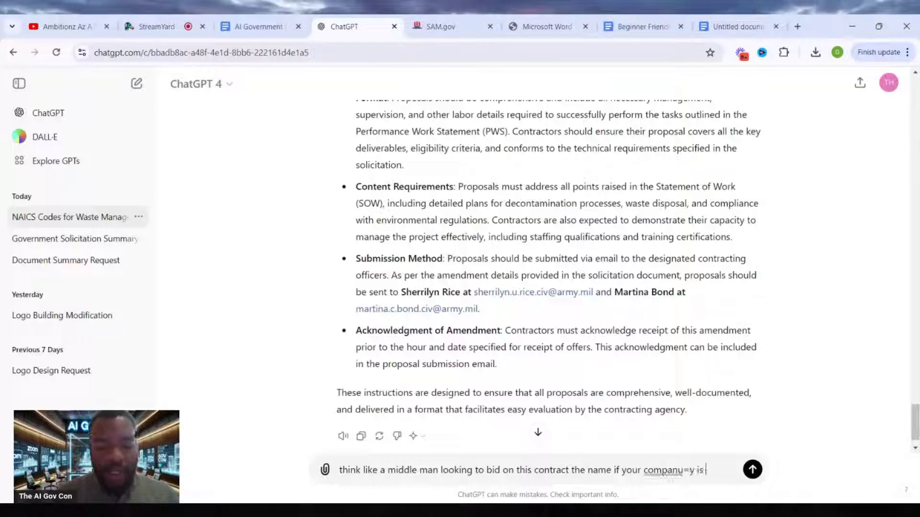
type("AI gov con")
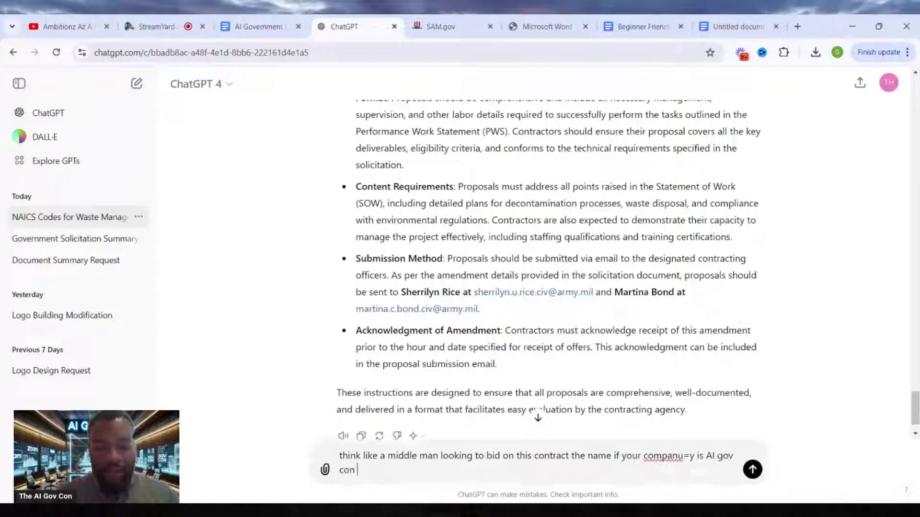
key("BackSpace")
type(".")
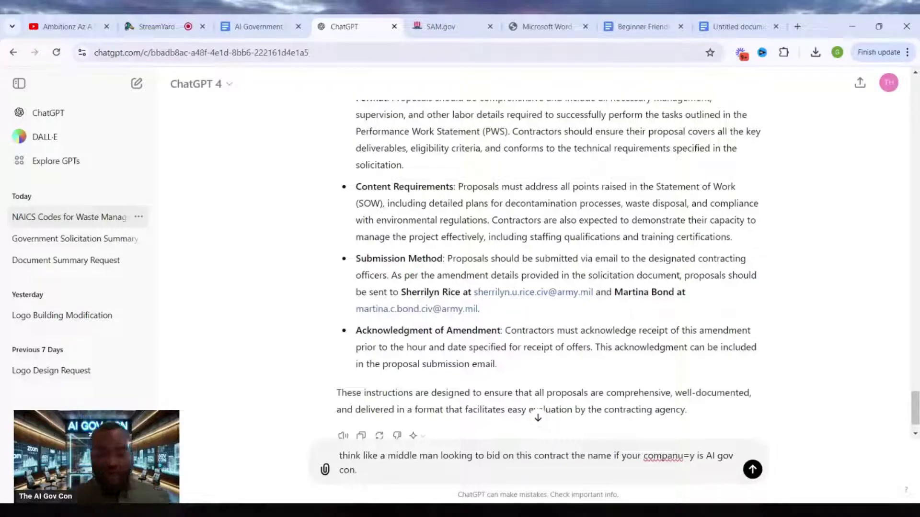
Extend the prompt with the wish to write an acknowledgement of the amendment attached in the chat
type(" you want to wri")
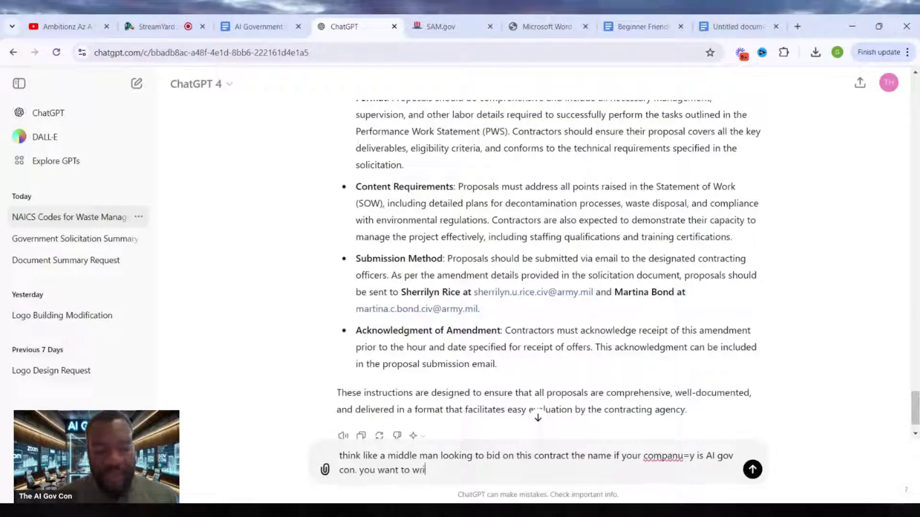
type("te an ac")
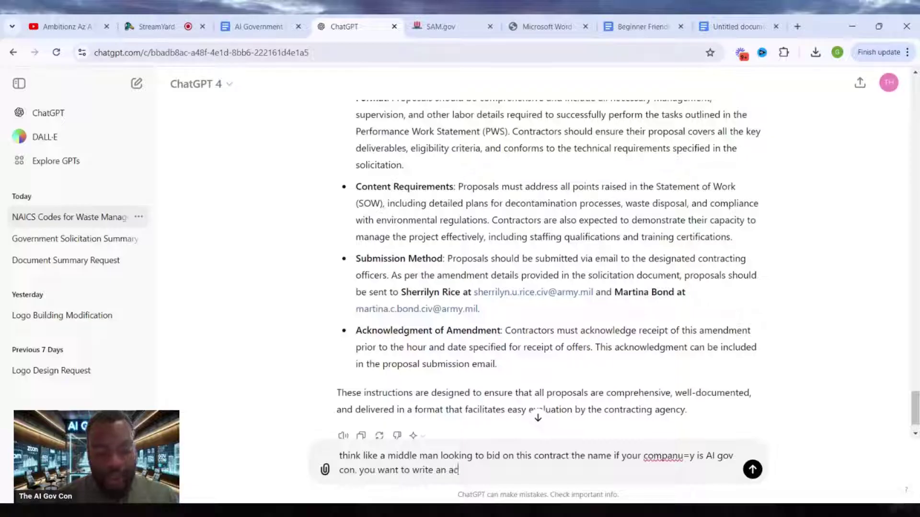
type("kowelegemnt o")
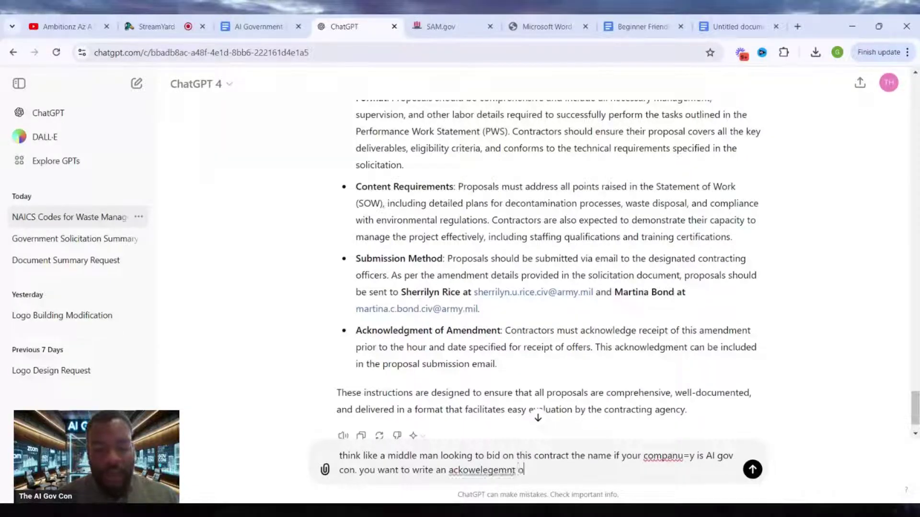
type("f thew ammend")
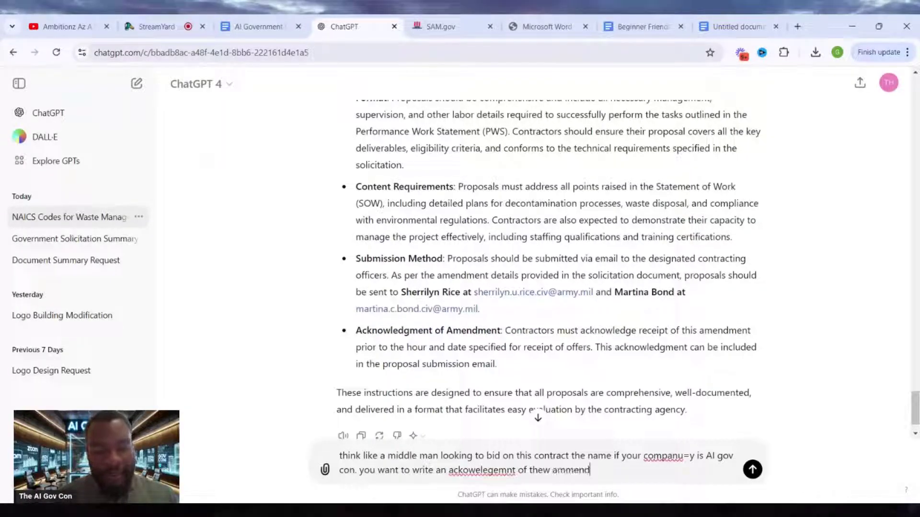
type("ment attached i")
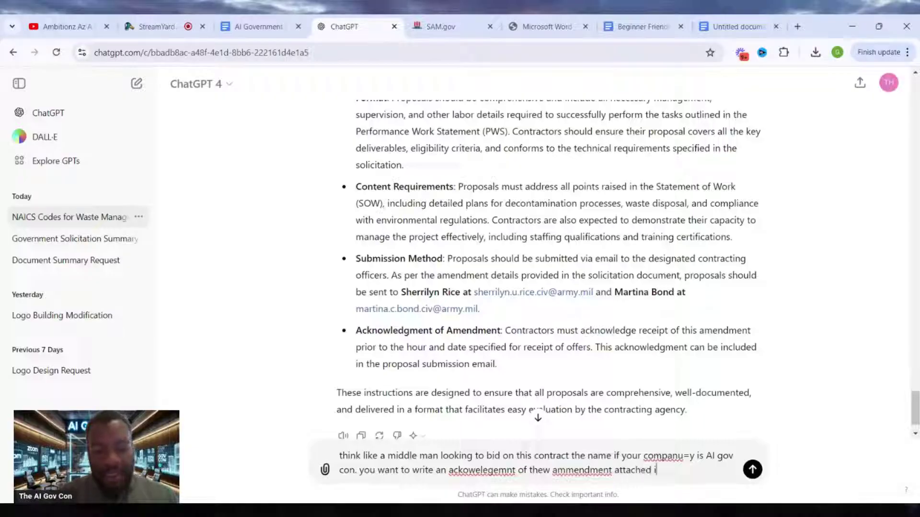
type("n the chat")
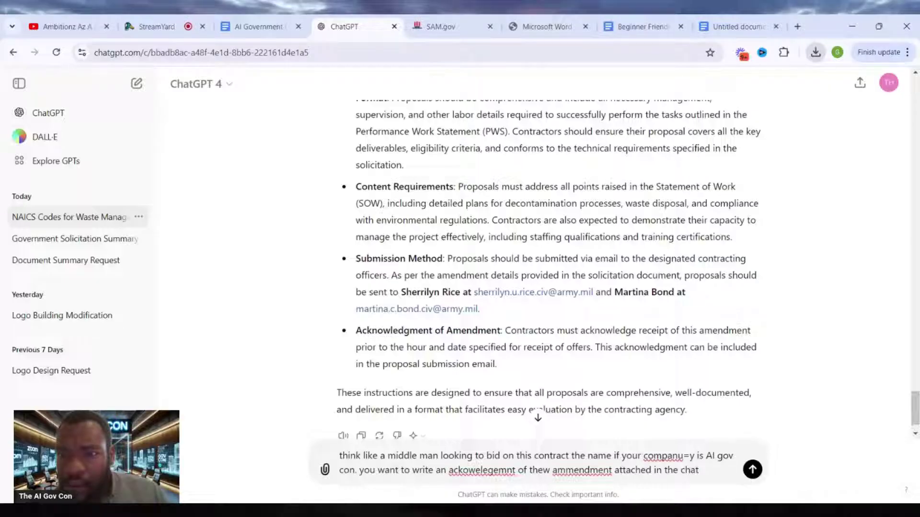
Download Range Cleaning Solicitation Amendment 1.pdf from SAM.gov and send it in ChatGPT attached to the drafted prompt
left_click(439, 26)
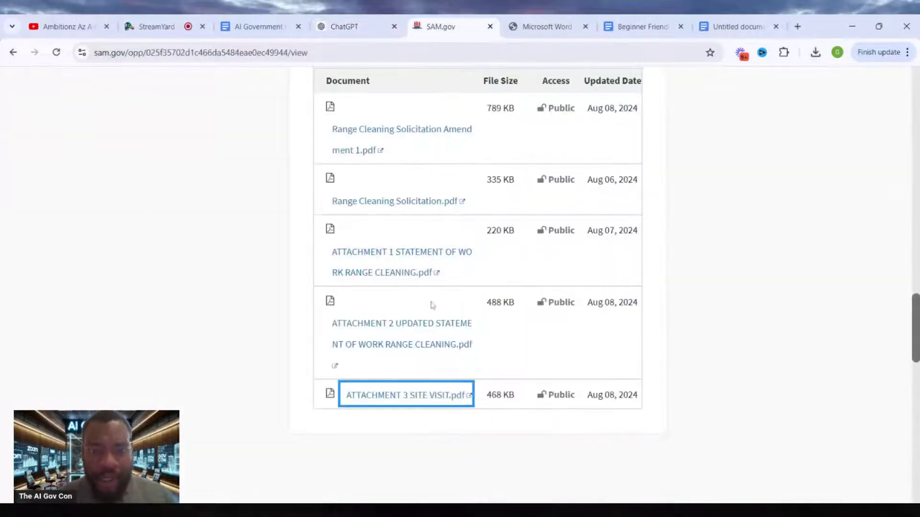
left_click(427, 140)
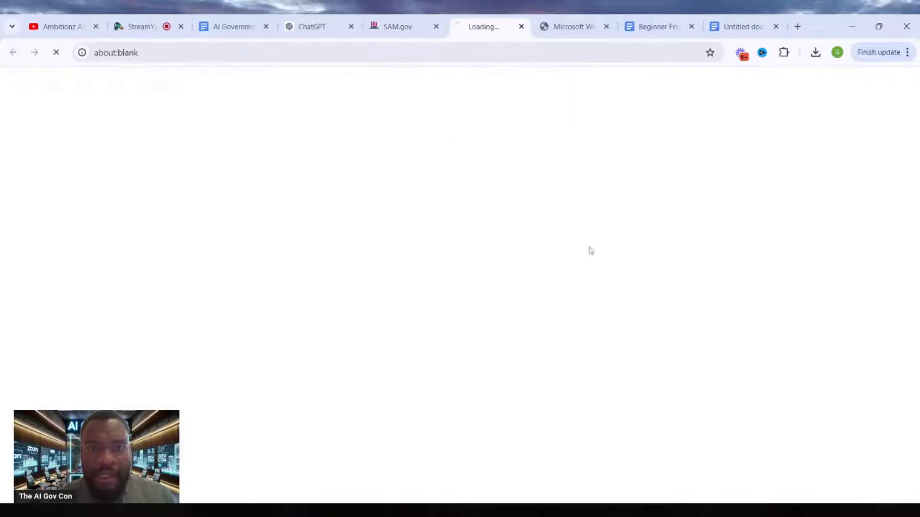
left_click(372, 20)
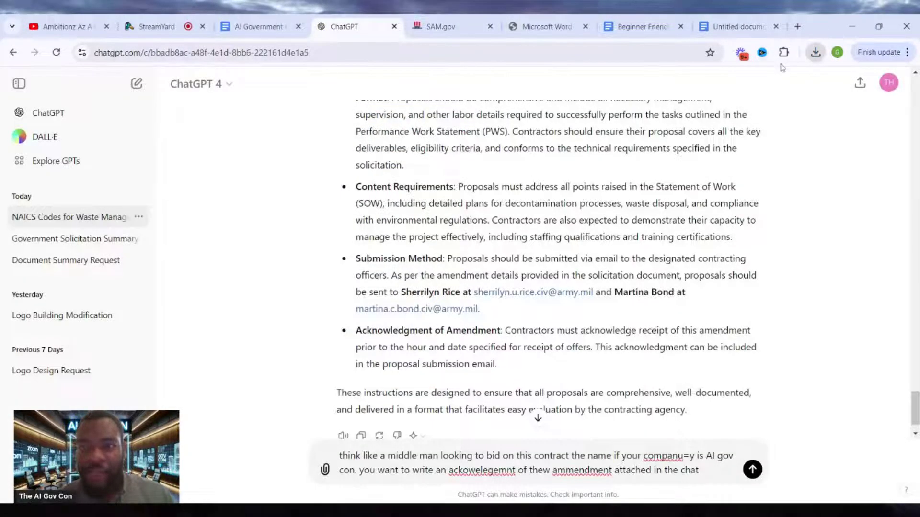
left_click_drag(782, 67, 781, 96)
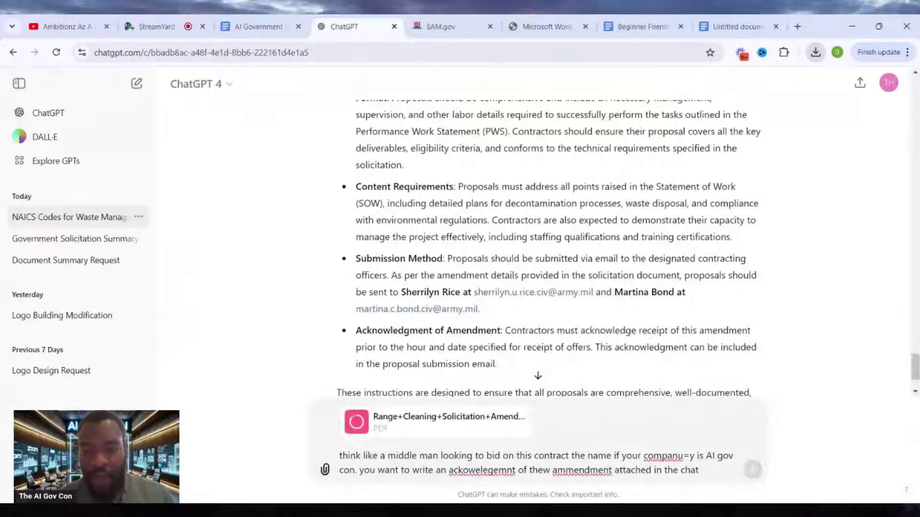
left_click(753, 470)
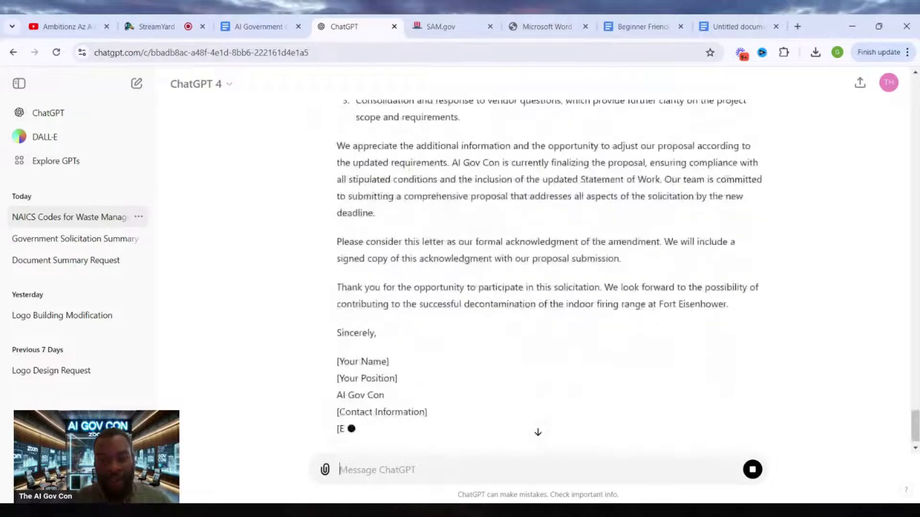
Read through ChatGPT's amendment acknowledgment letter, from the subject line and listed key changes to the signature block
scroll(549, 268, "up", 3)
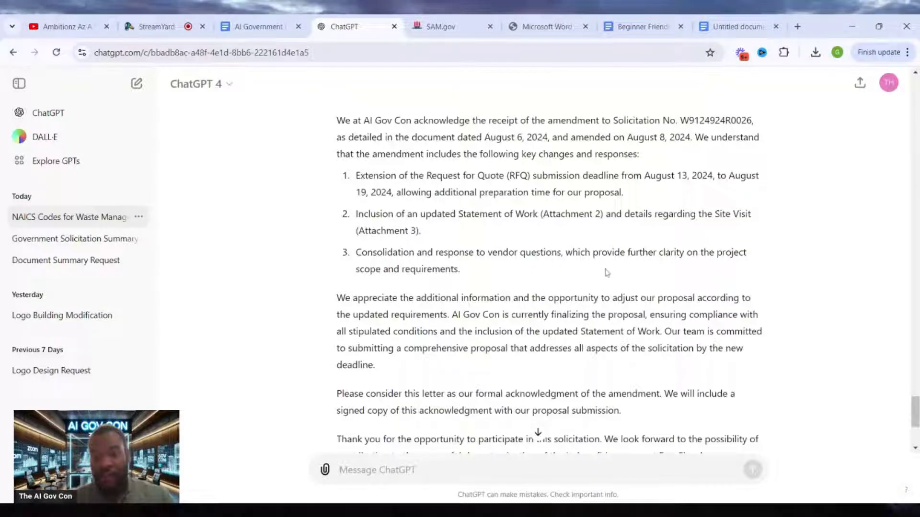
left_click(538, 432)
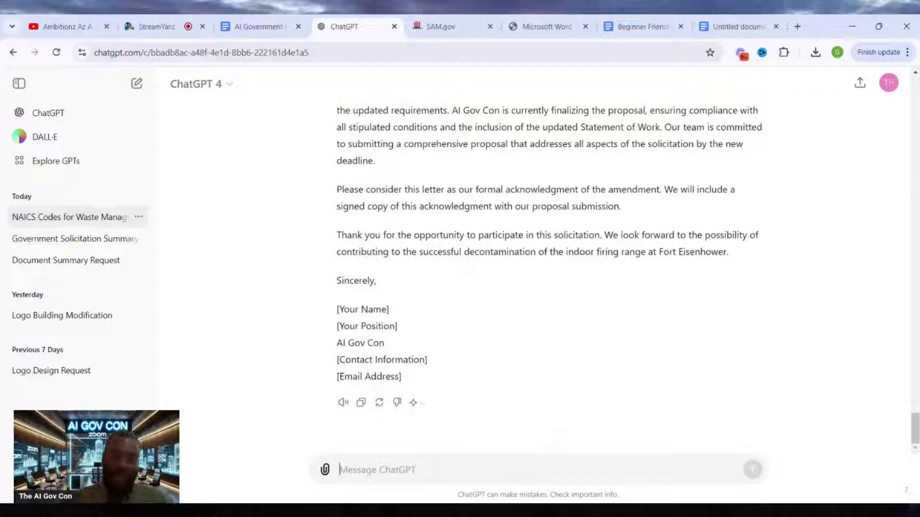
scroll(549, 276, "up", 6)
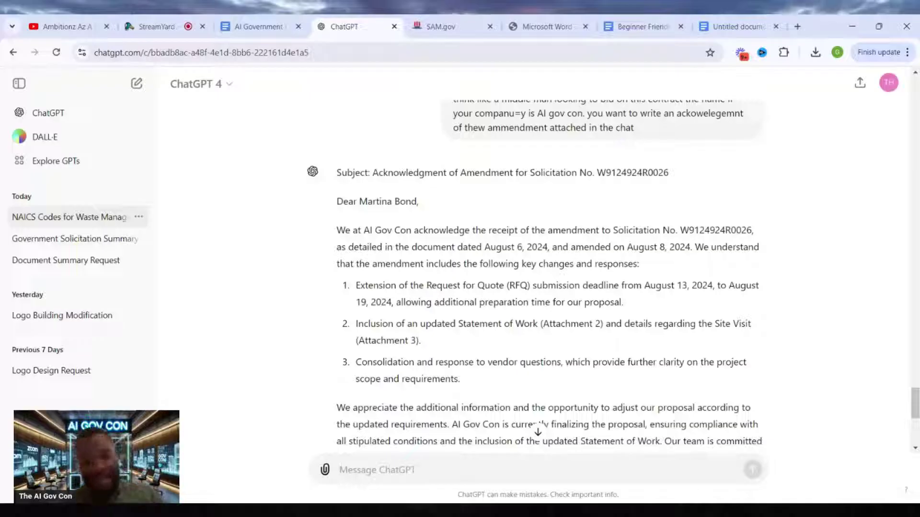
scroll(549, 275, "down", 5)
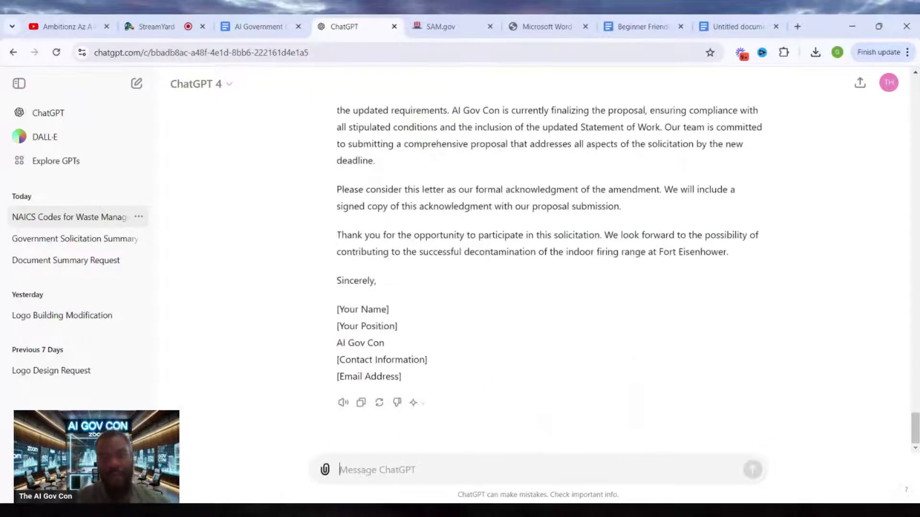
scroll(549, 275, "up", 3)
scroll(549, 275, "down", 2)
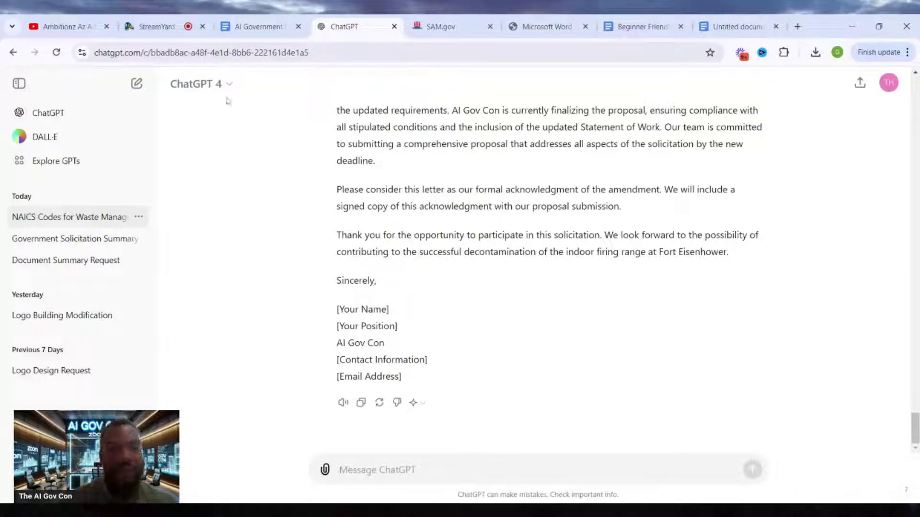
left_click(185, 27)
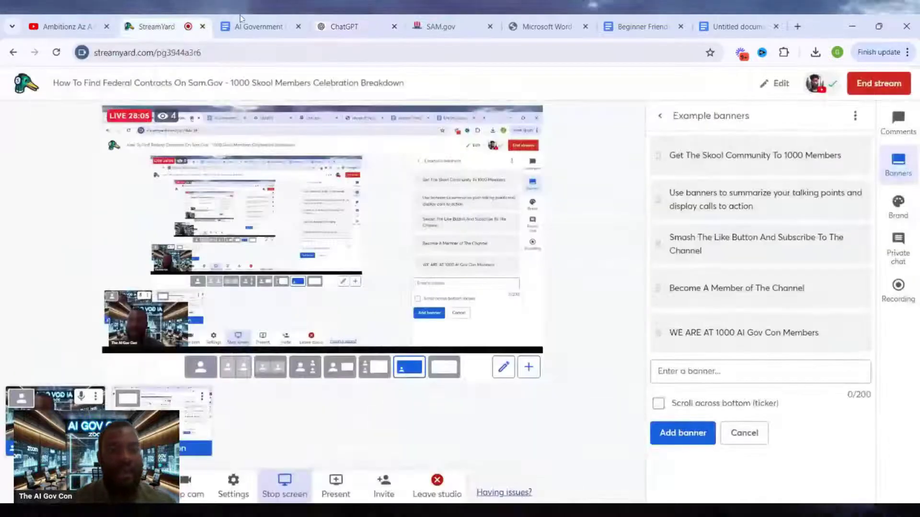
left_click(263, 17)
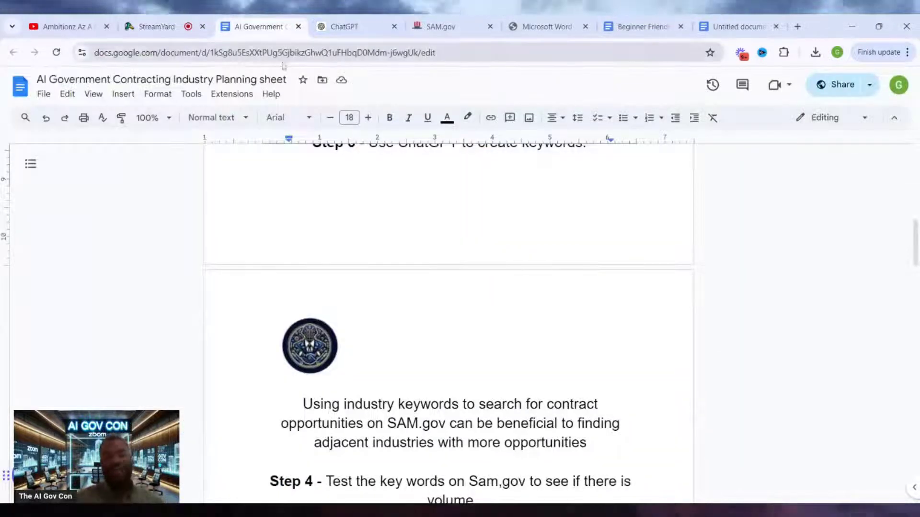
left_click(438, 28)
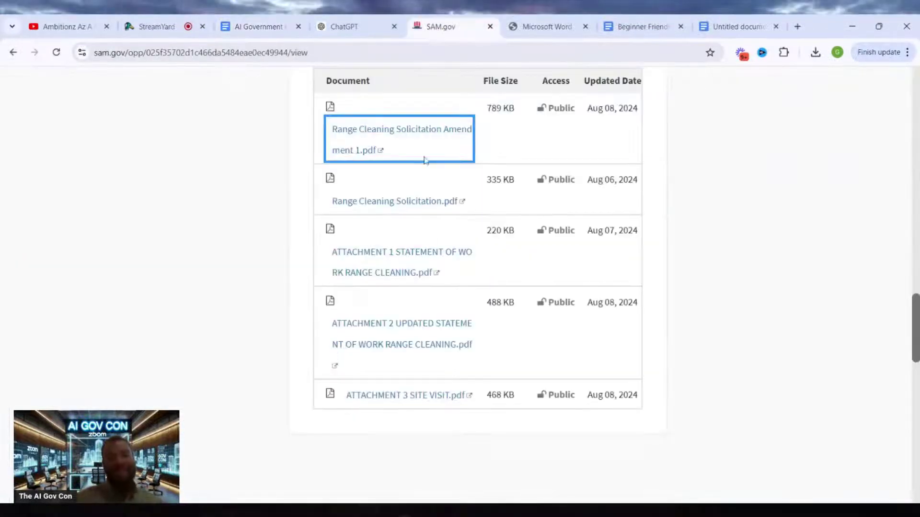
Return to the ChatGPT conversation and send the prompt "outline the evaluation criteria"
left_click(364, 26)
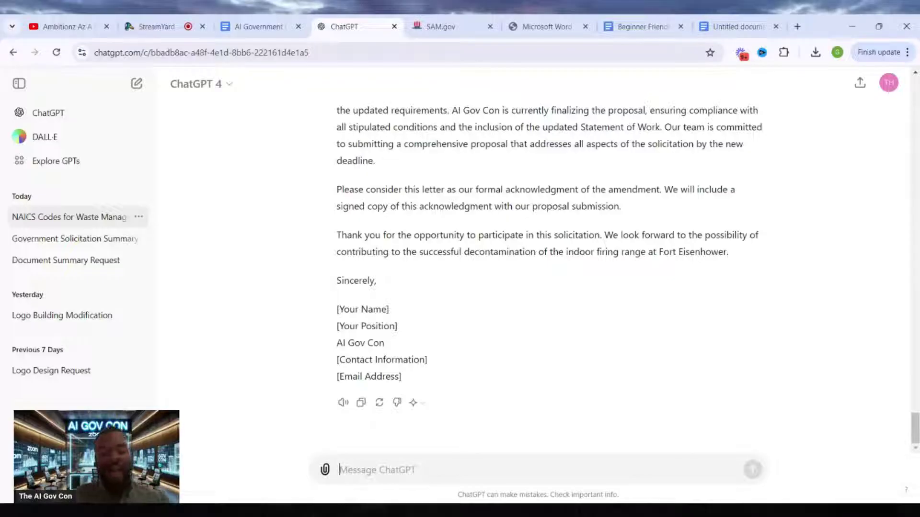
type("outline the ")
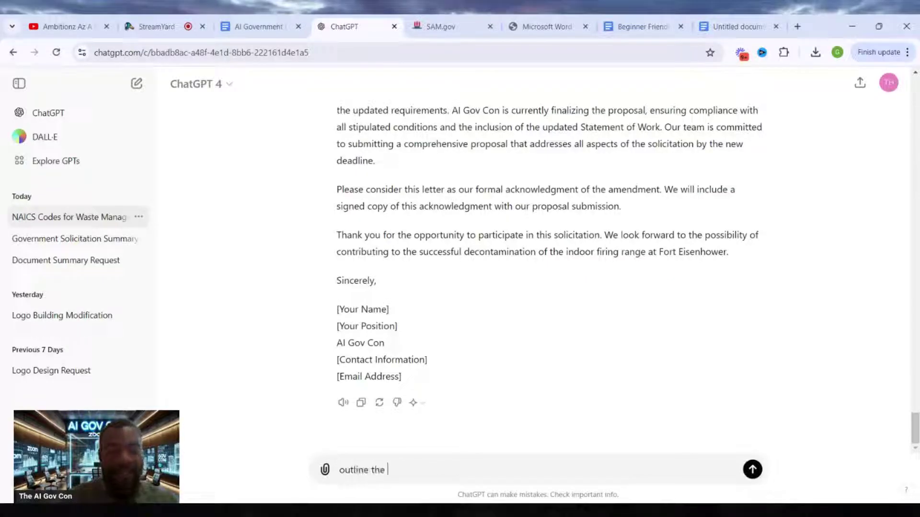
type("evaluatio")
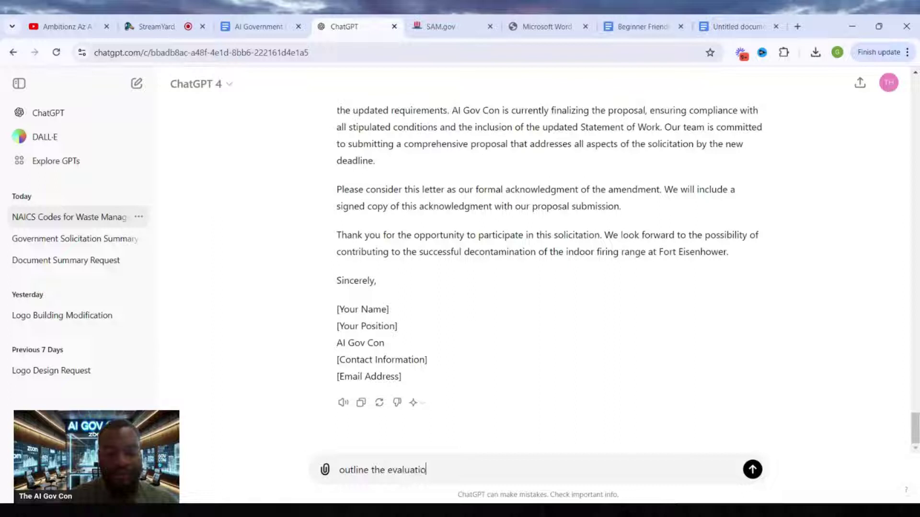
type("n criteria")
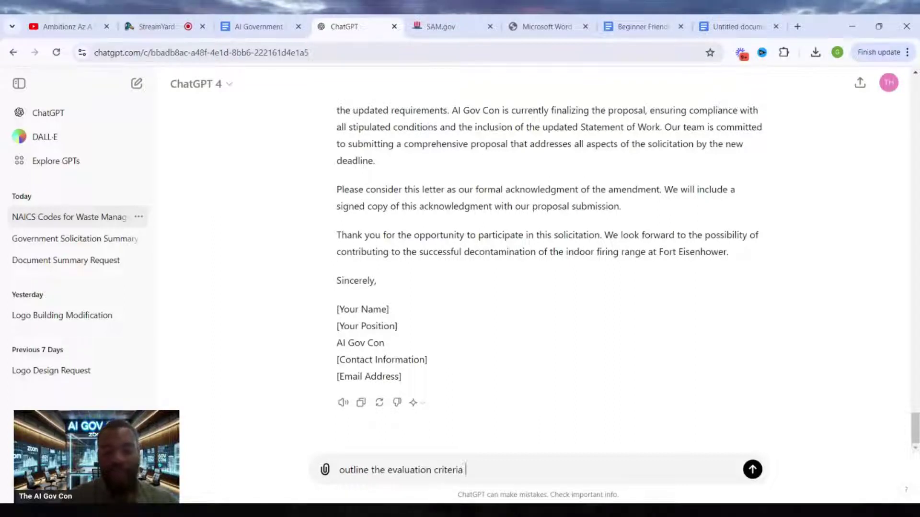
key("Return")
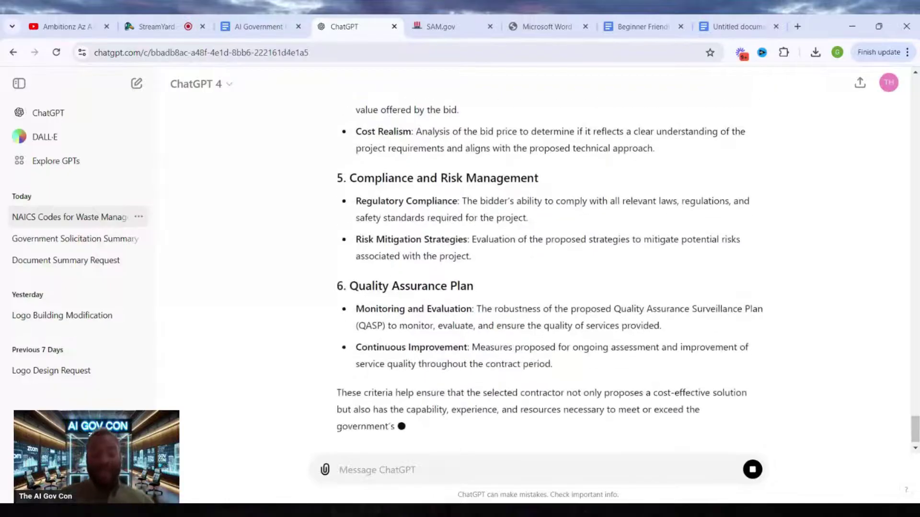
Send ChatGPT the prompt "think like a middle man and write out a solid table of content for your poprospal"
type("think like a mi")
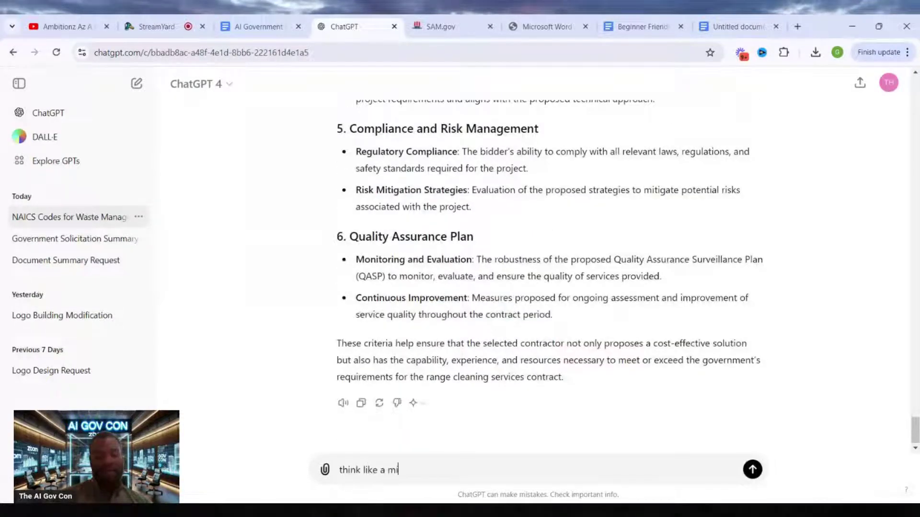
type("ddle mana nd")
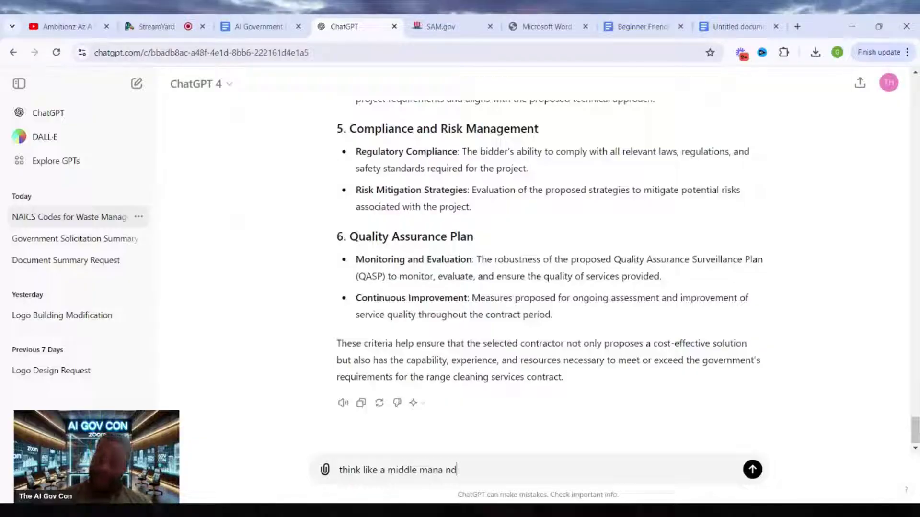
type(" ansd")
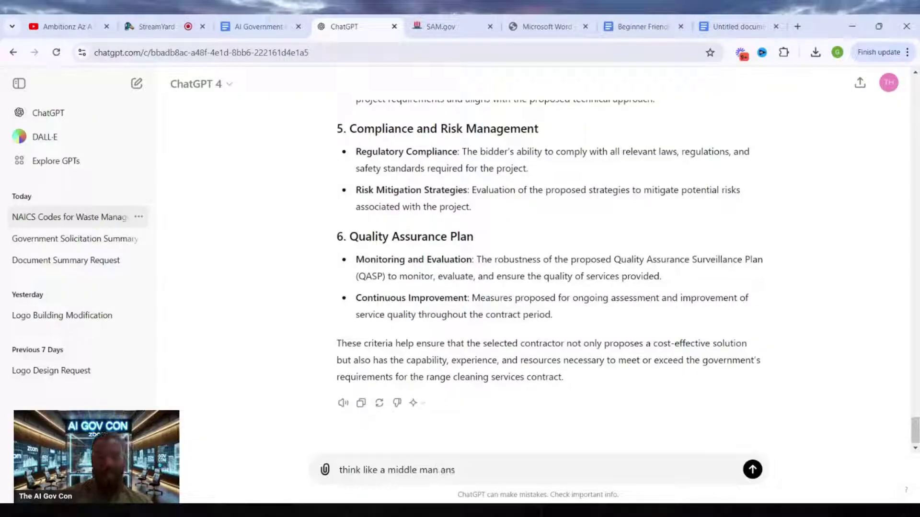
key("BackSpace")
type("d write out ")
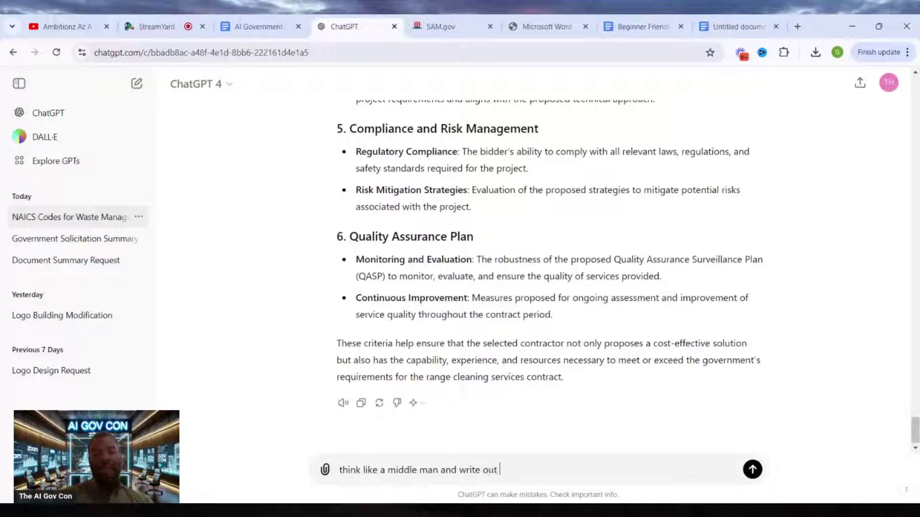
type("a solid table of")
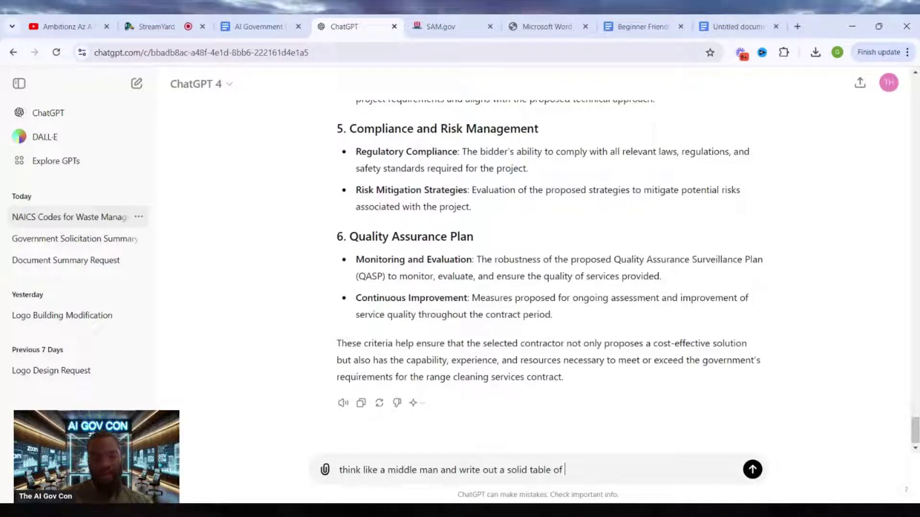
type(" content for your posa")
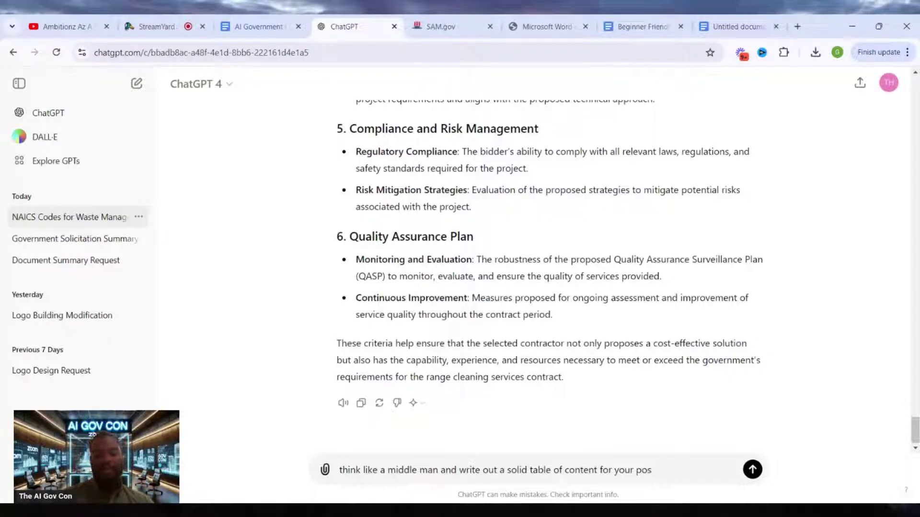
key("BackSpace")
type("prospal")
key("Return")
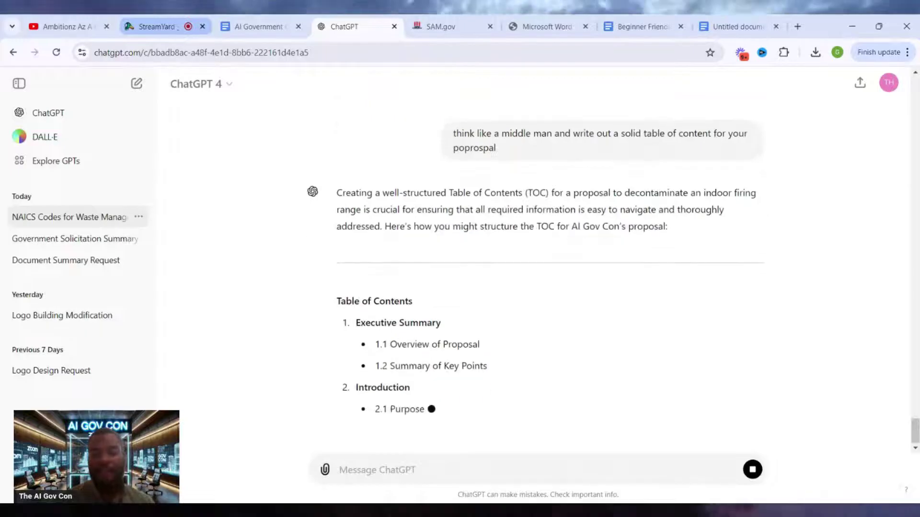
Return to the ChatGPT conversation and look over the proposal's table of contents, from Executive Summary to Management and Staffing Plan
left_click(158, 26)
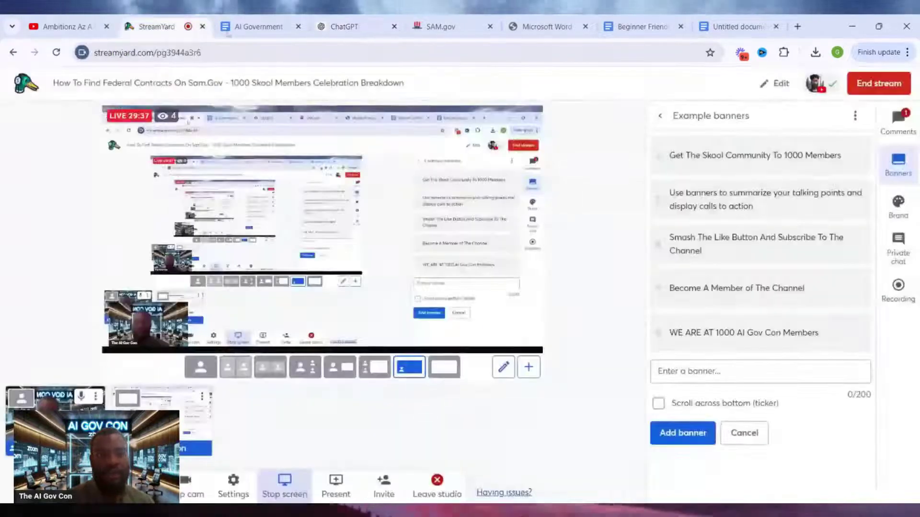
left_click(258, 27)
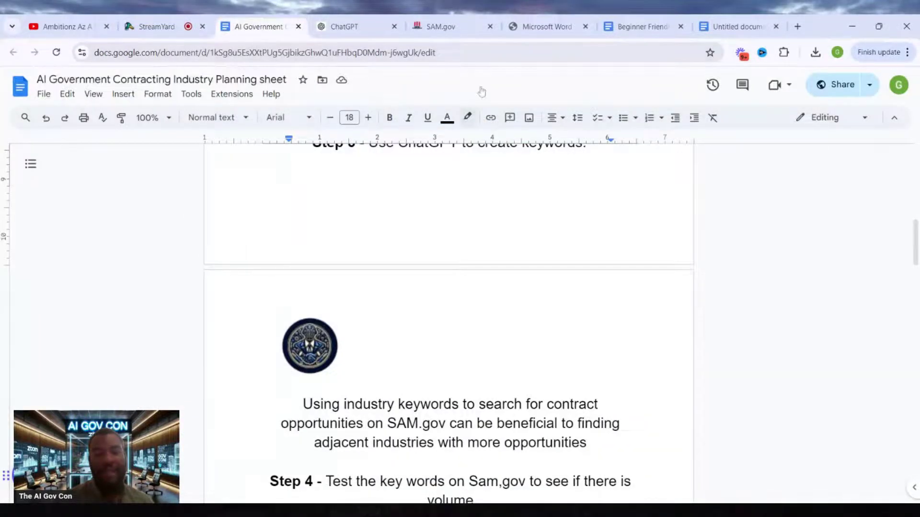
left_click(344, 27)
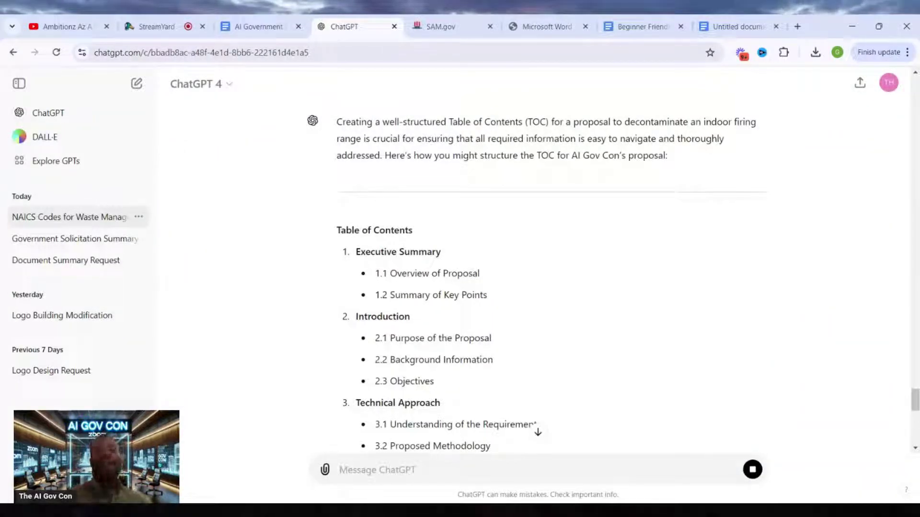
scroll(462, 331, "down", 5)
scroll(463, 330, "up", 3)
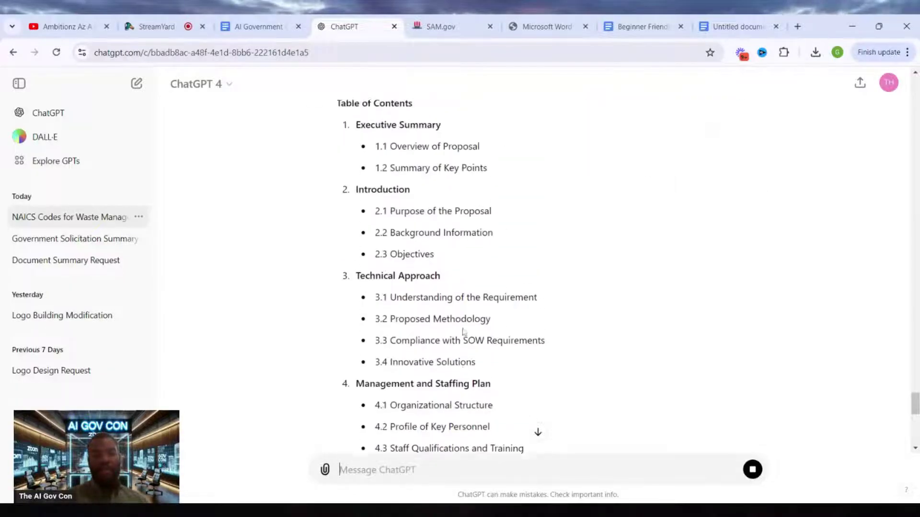
scroll(463, 331, "up", 1)
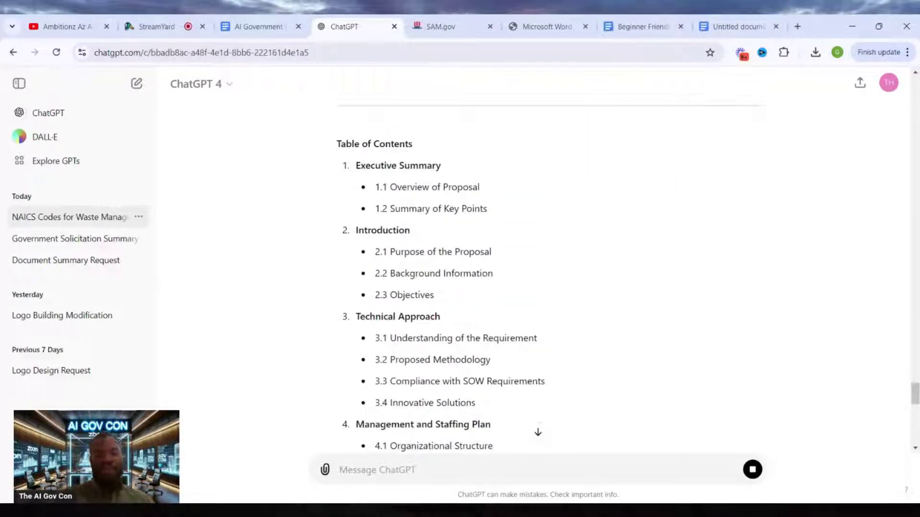
Begin a new ChatGPT prompt with "think like a middle man looking to write a confident proposla"
type("think")
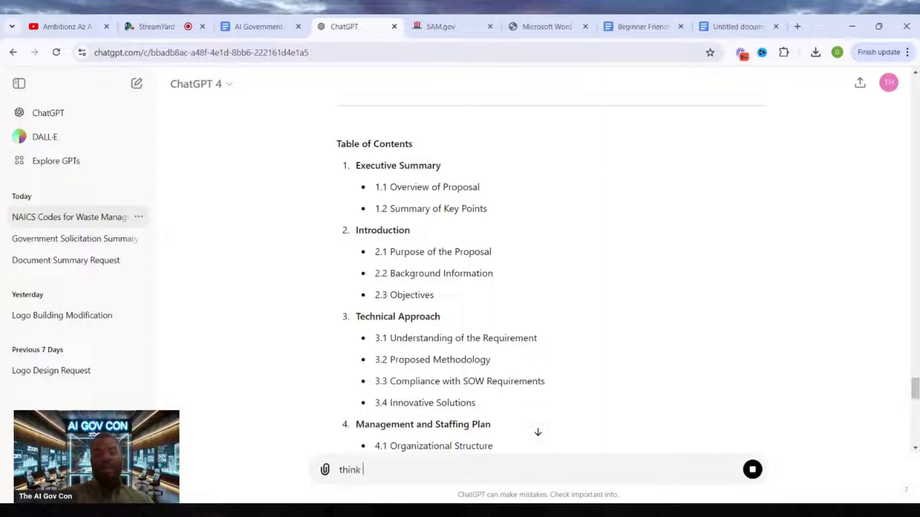
type(" like a middle ")
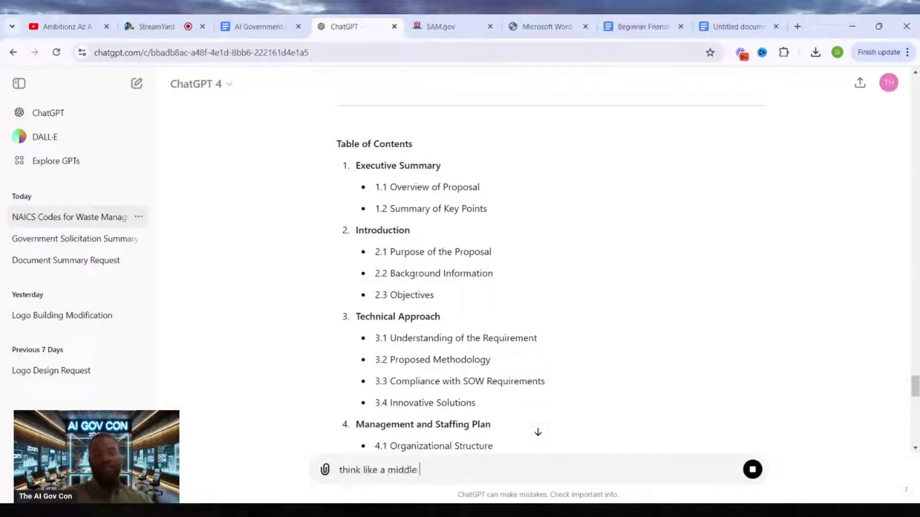
type("man looking a")
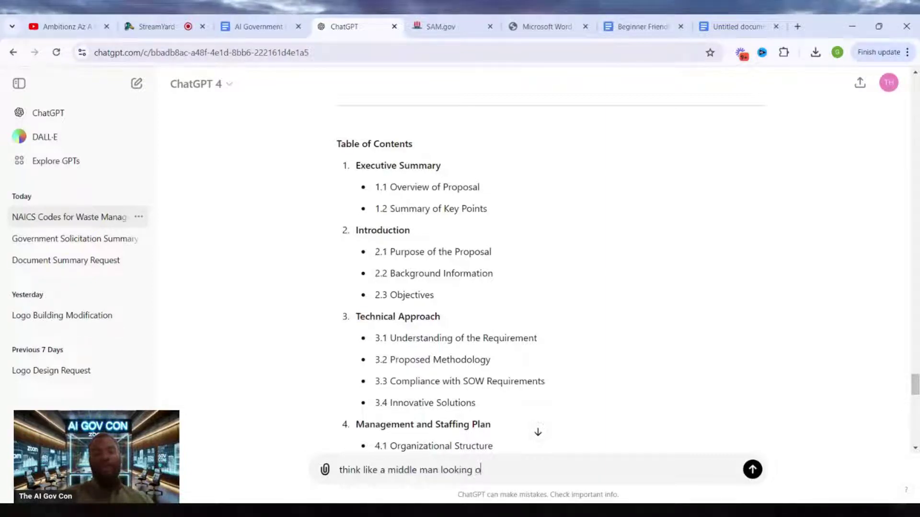
type("ot")
key("BackSpace")
key("BackSpace")
type("t")
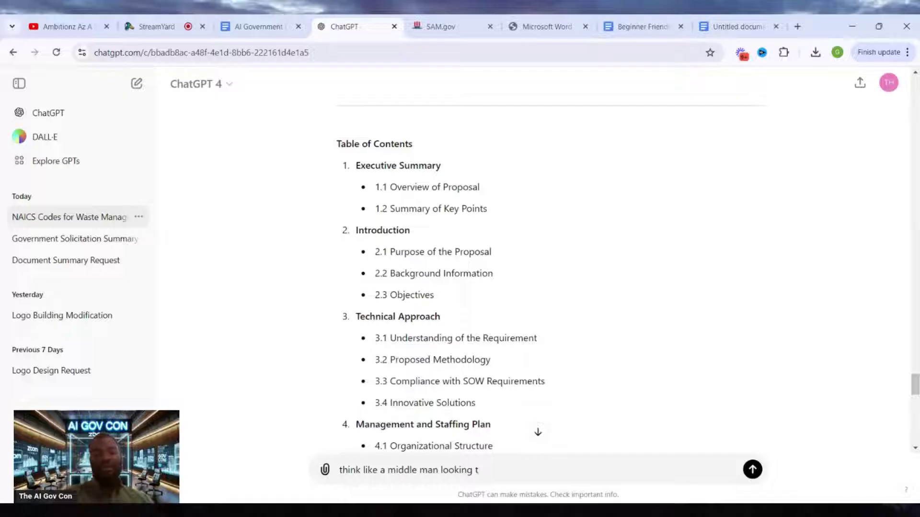
type("o write a con")
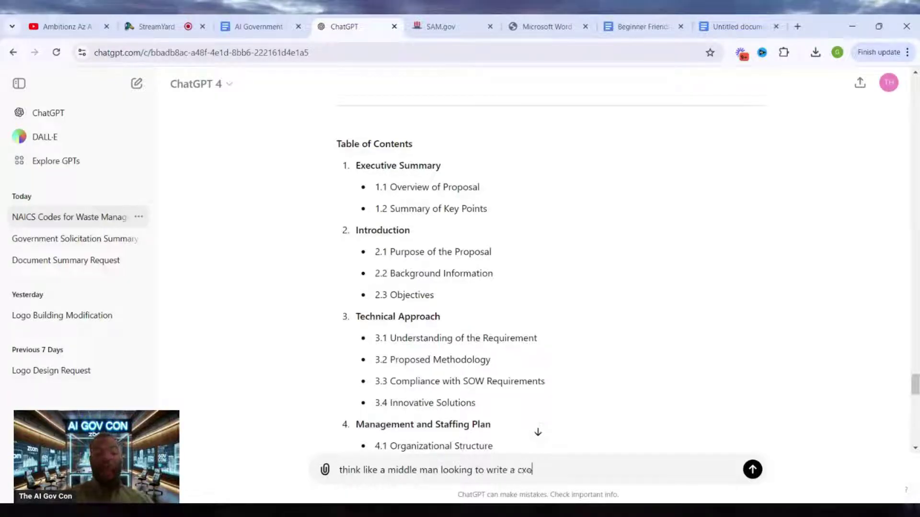
key("BackSpace")
key("BackSpace")
type("onfide")
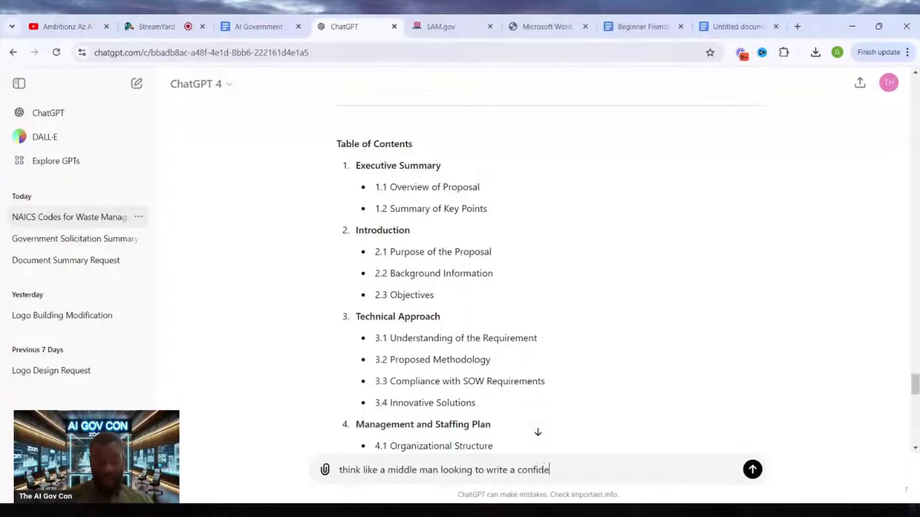
type("nt proposla")
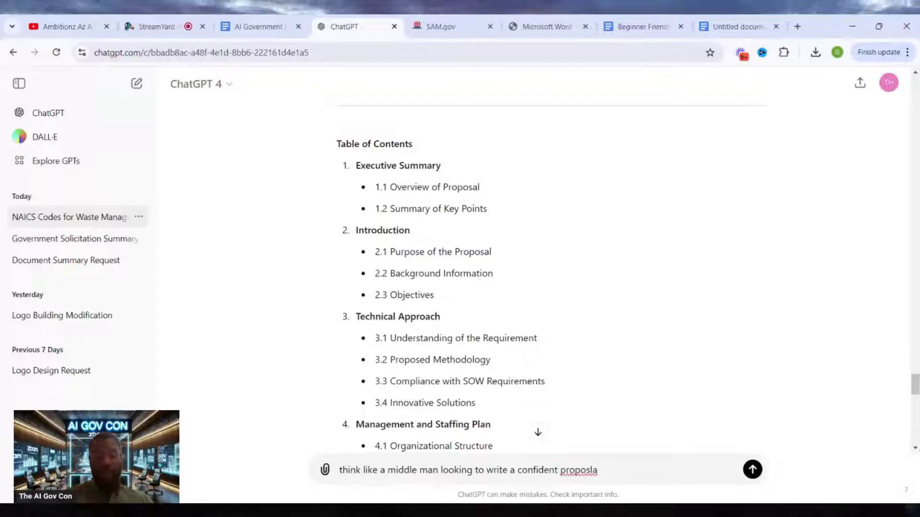
Extend the prompt with the instruction "starting with the executive summary."
type(" starting ")
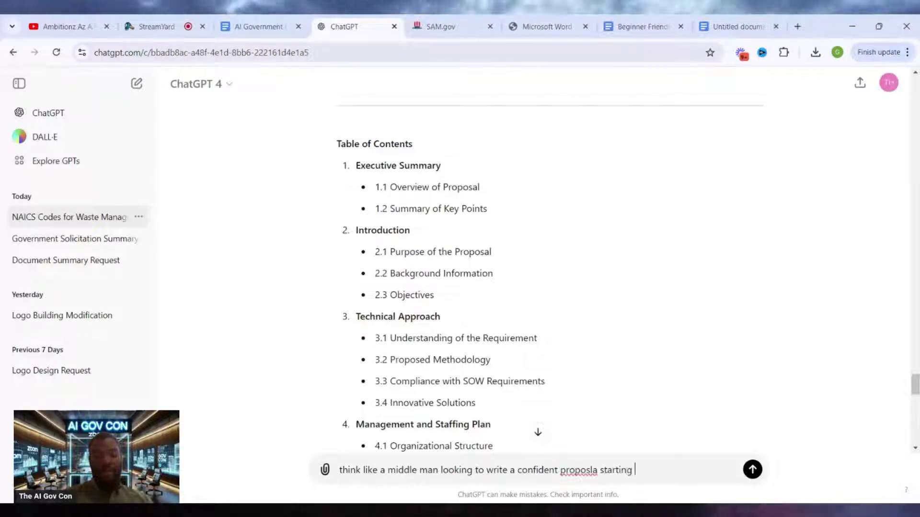
type("with ")
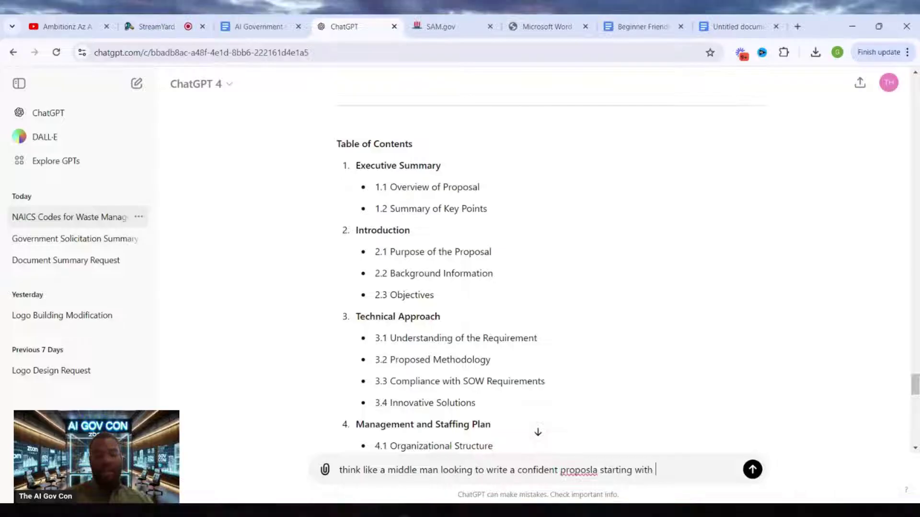
type("the executi")
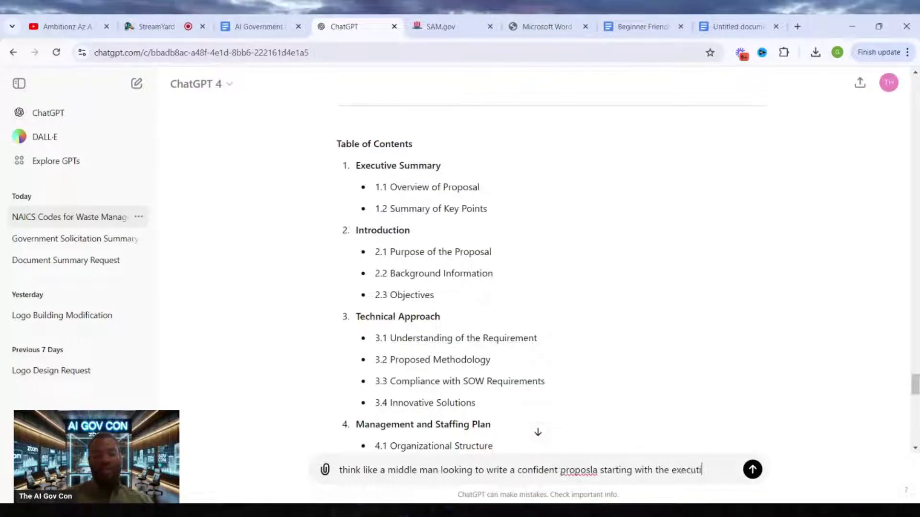
type("ev")
key("BackSpace")
key("BackSpace")
key("BackSpace")
type("ve s")
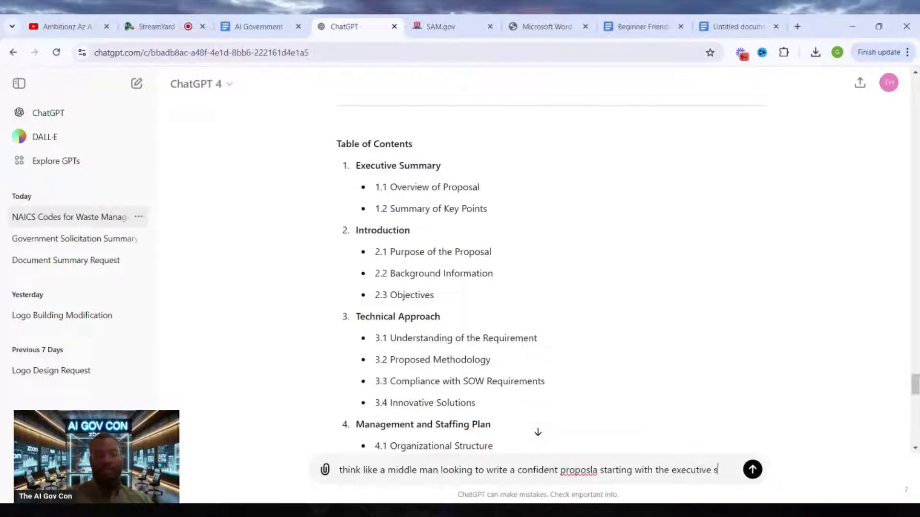
type("ummary. ")
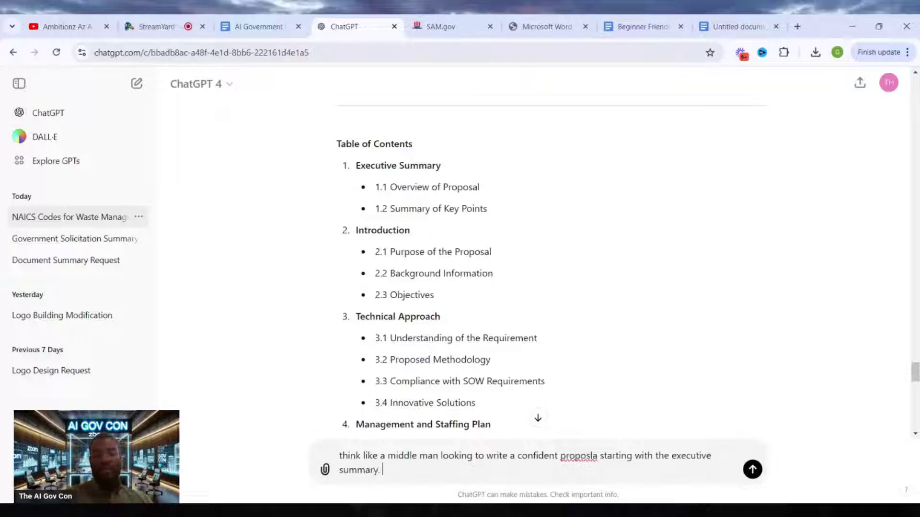
Add to the prompt that the name of your company is "Theai Gov con" and send it
type("The name of")
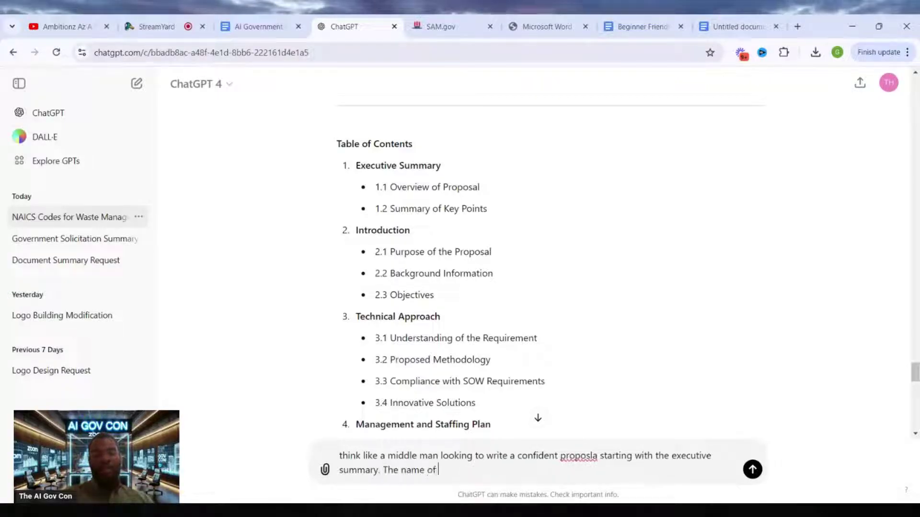
type(" your compoany ")
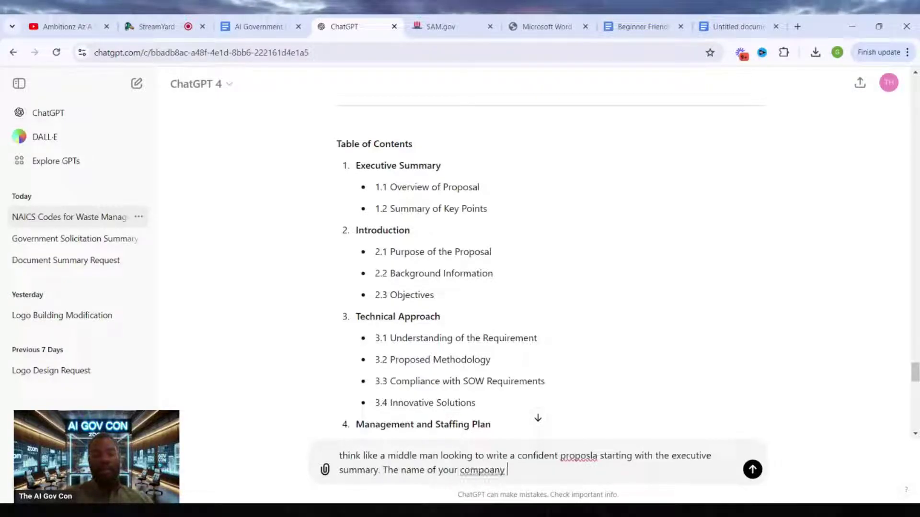
type("is Th")
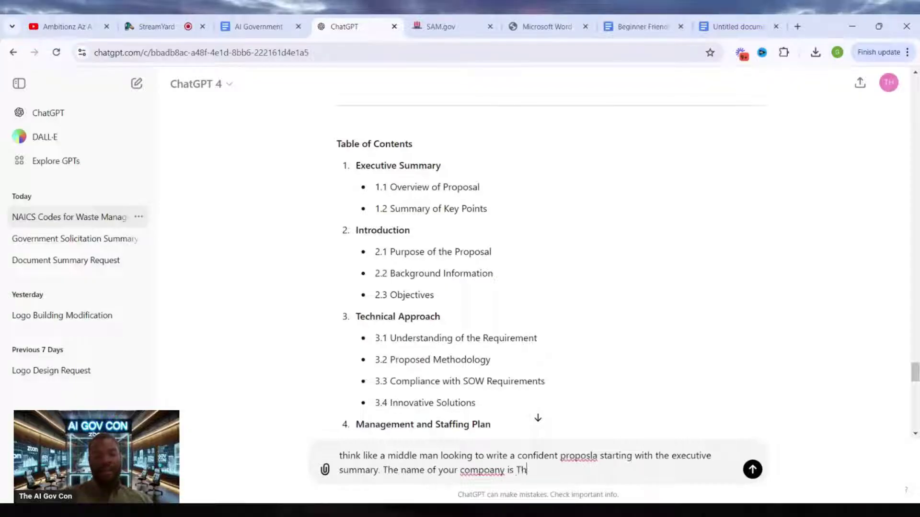
type("eai Giv")
key("BackSpace")
key("BackSpace")
type("ov con")
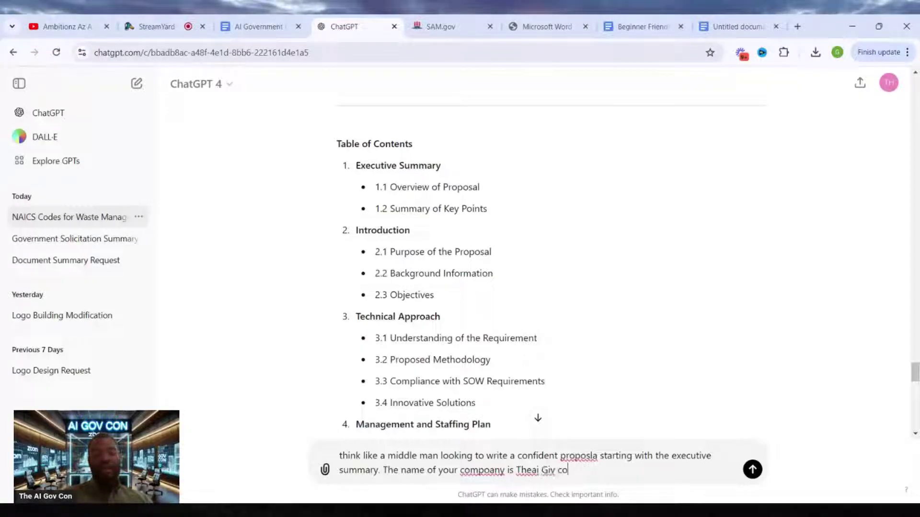
key("Return")
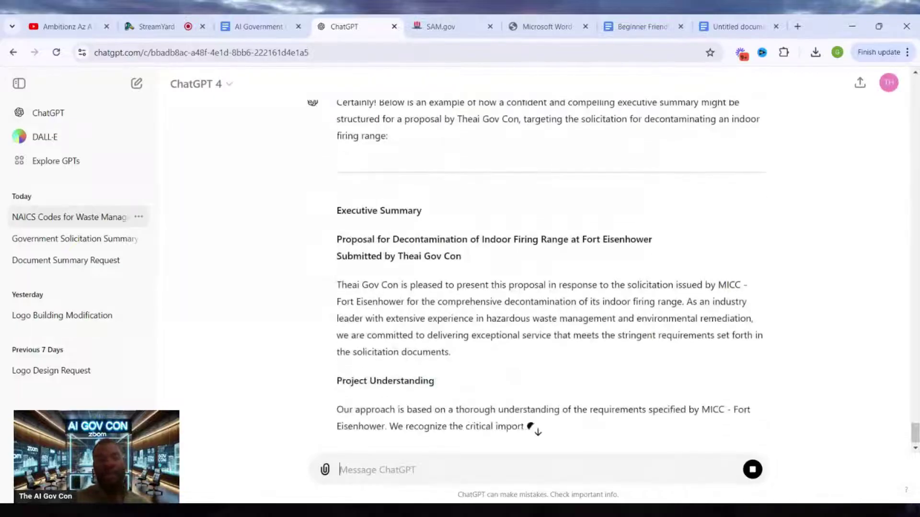
Read through ChatGPT's executive summary, from the project understanding to the conclusion
scroll(431, 329, "down", 3)
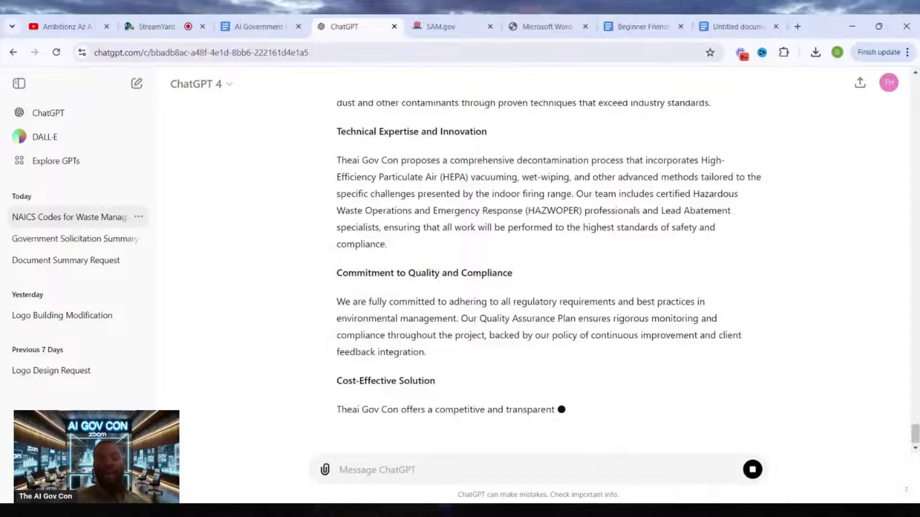
scroll(549, 278, "up", 7)
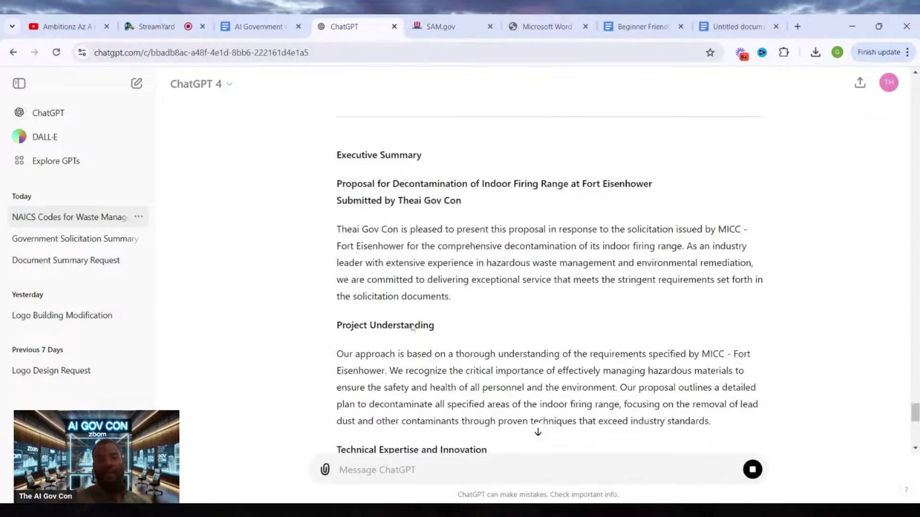
scroll(410, 321, "down", 15)
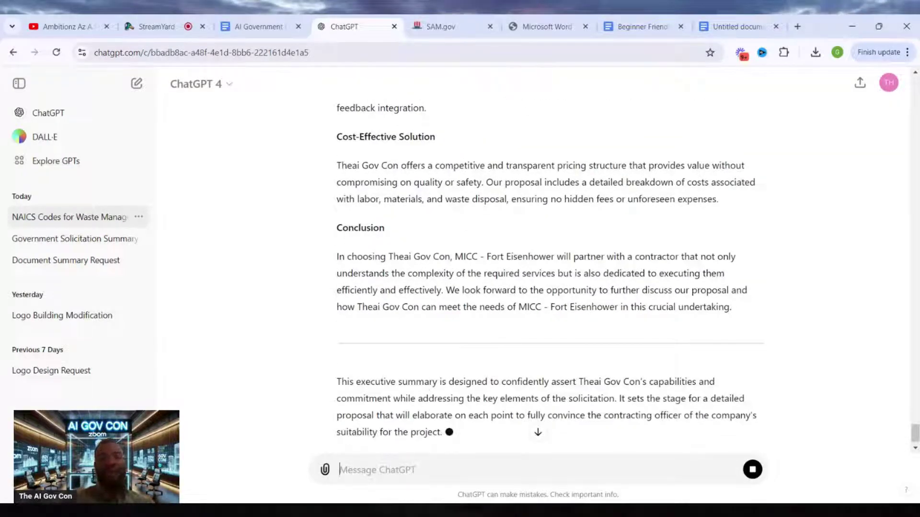
type("in want")
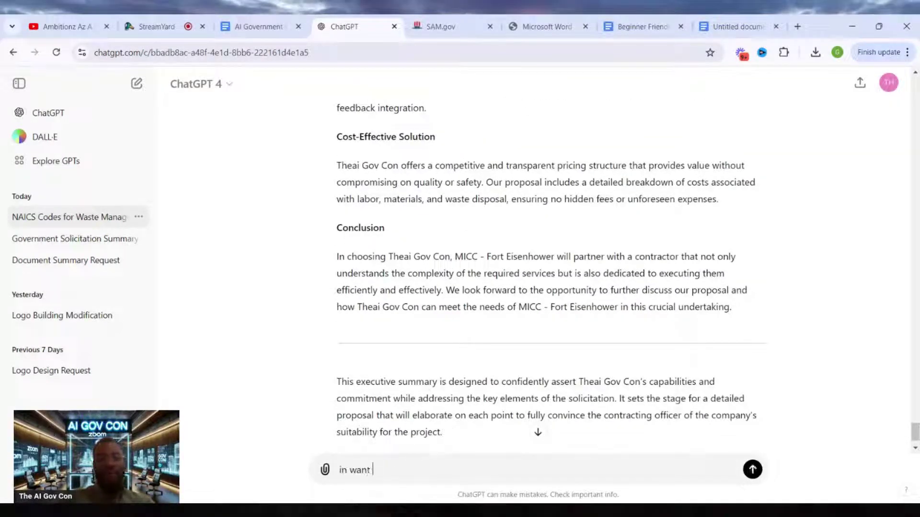
scroll(434, 300, "up", 4)
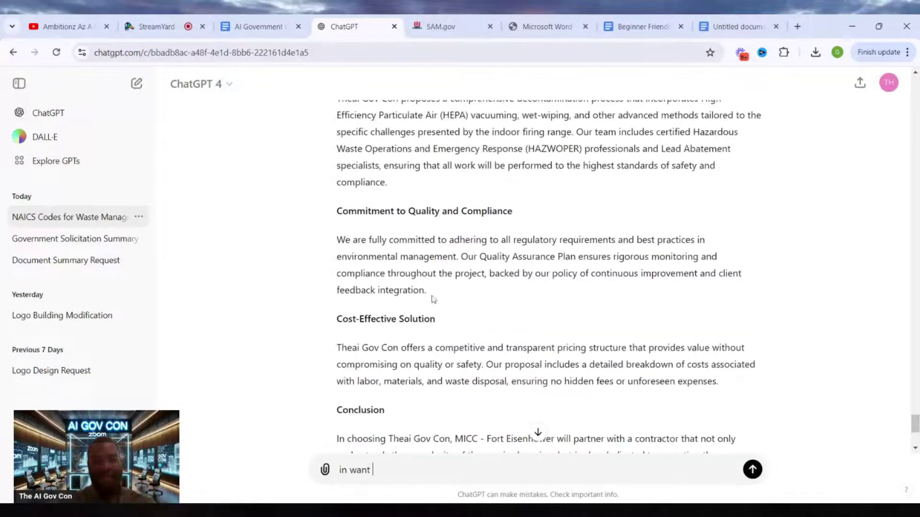
scroll(433, 299, "up", 9)
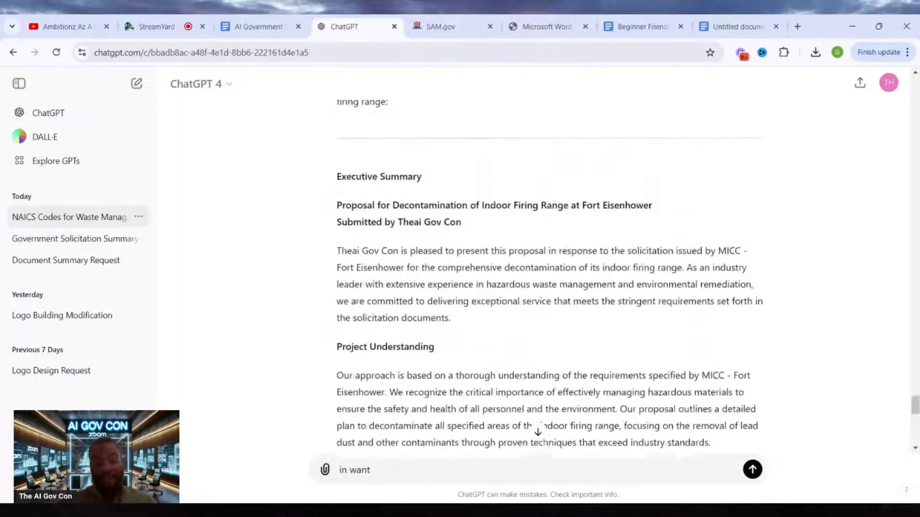
scroll(550, 273, "down", 7)
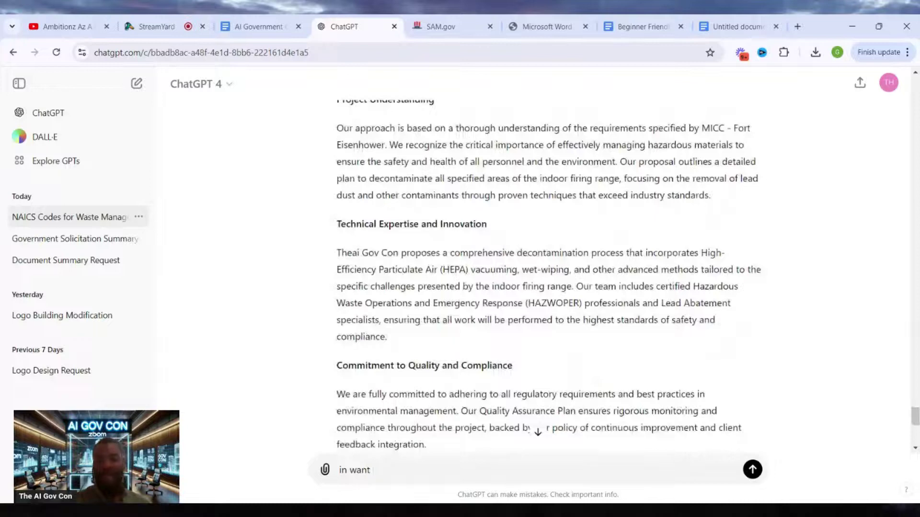
scroll(550, 273, "down", 6)
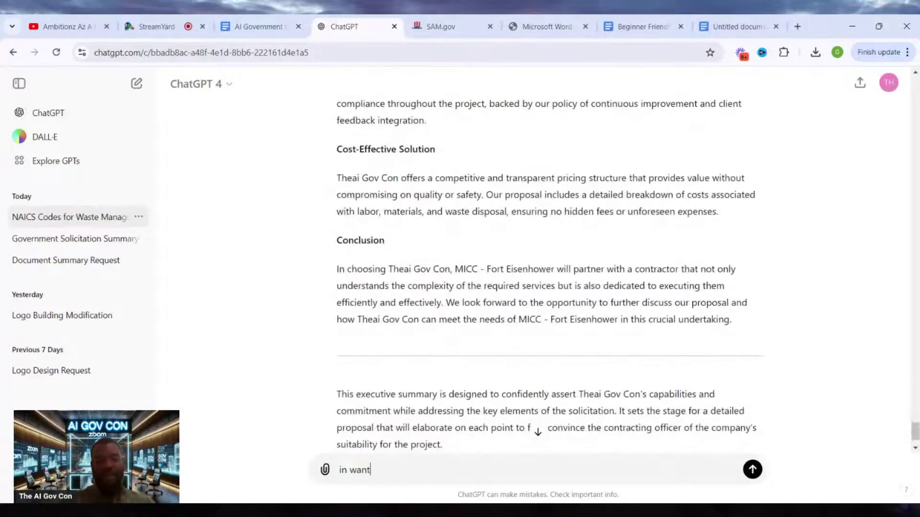
key("BackSpace")
key("BackSpace")
key("BackSpace")
key("BackSpace")
key("BackSpace")
key("BackSpace")
key("BackSpace")
Begin a ChatGPT reply about the executive summary with "i am not really happy with this response"
type("i a")
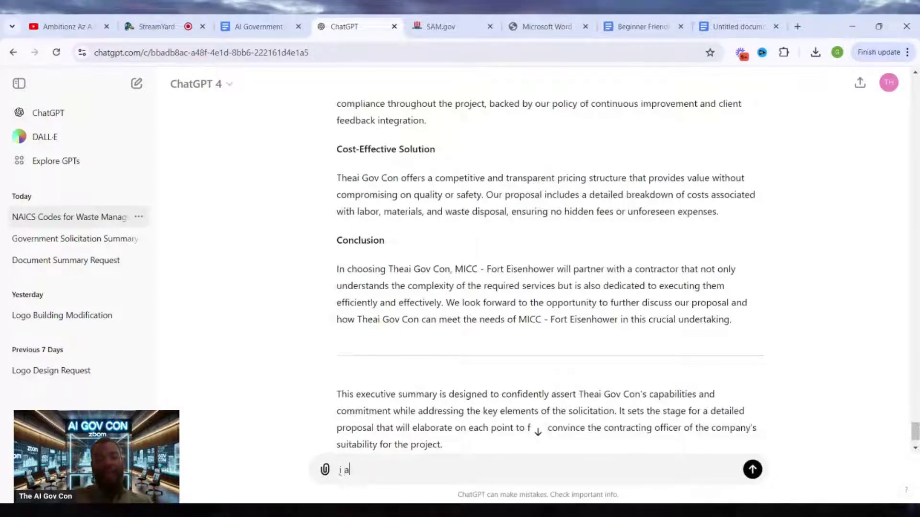
type("m not realt")
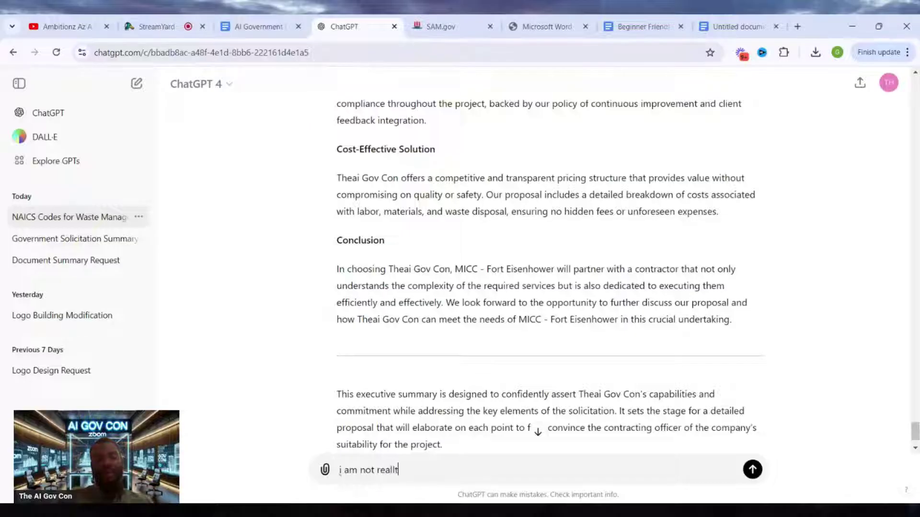
key("BackSpace")
type("ly happy")
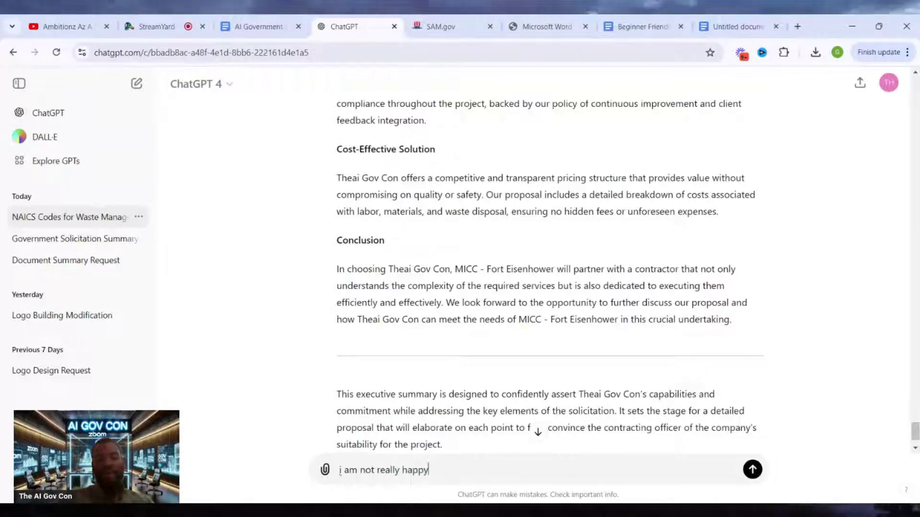
type(" with this respo")
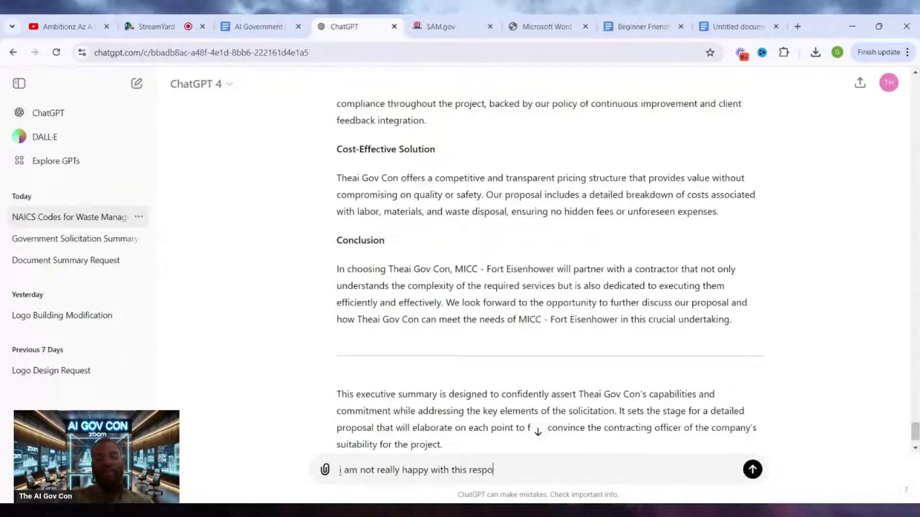
type("nse i wan")
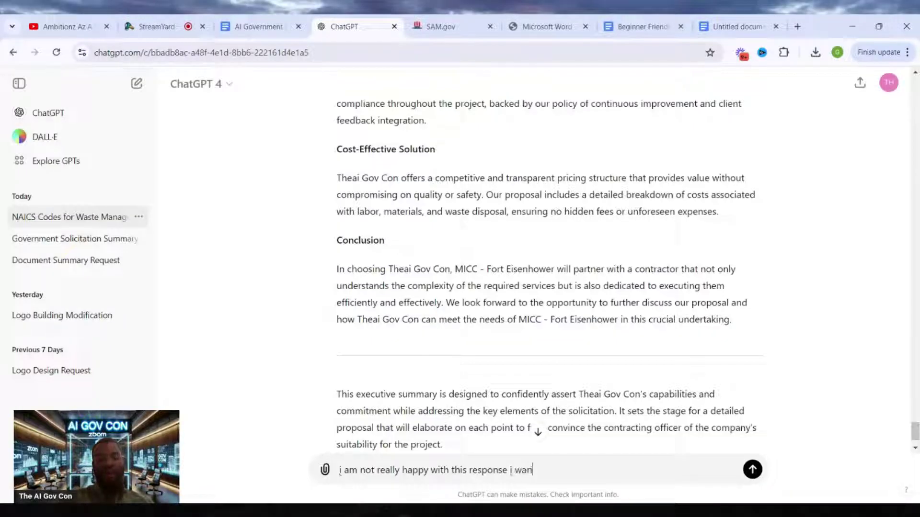
Complete the reply by requesting more detailed paragraphs that align the company's strengths to the needs in the solicitation, and send it
type("t more detaile")
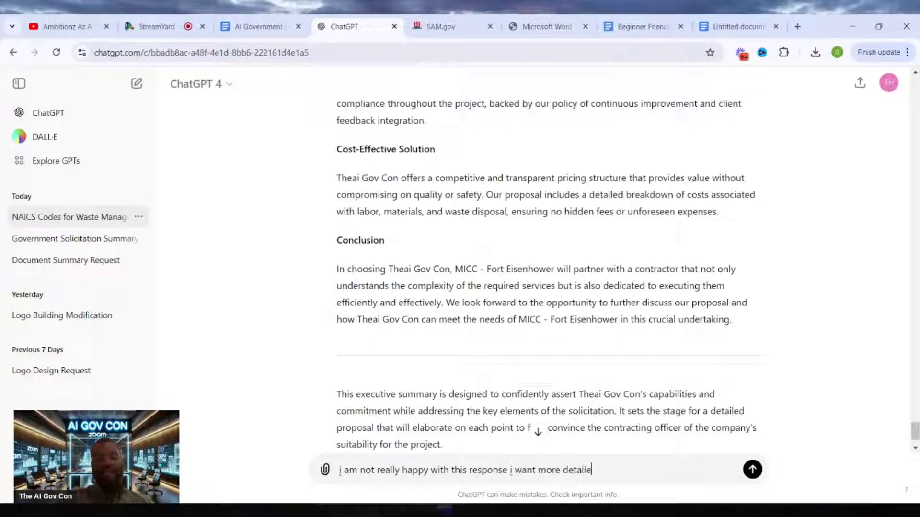
type("d t=parag")
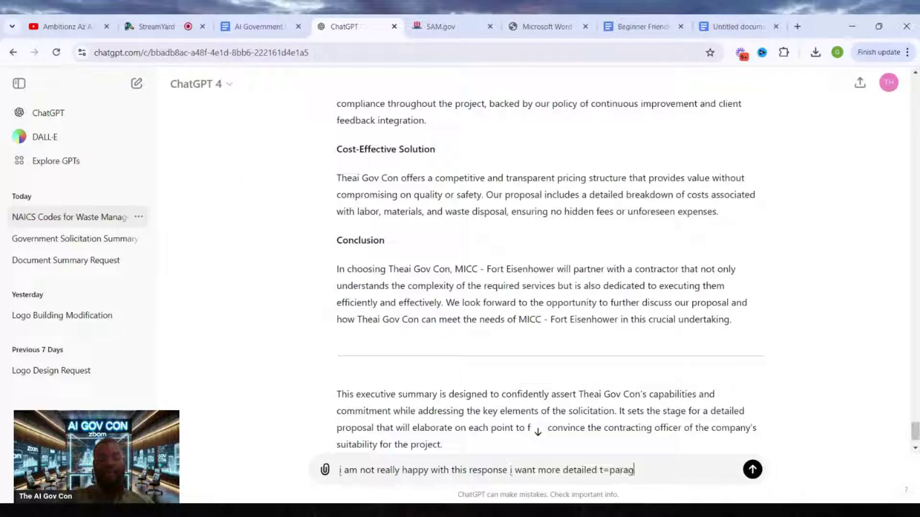
type("pahs that al")
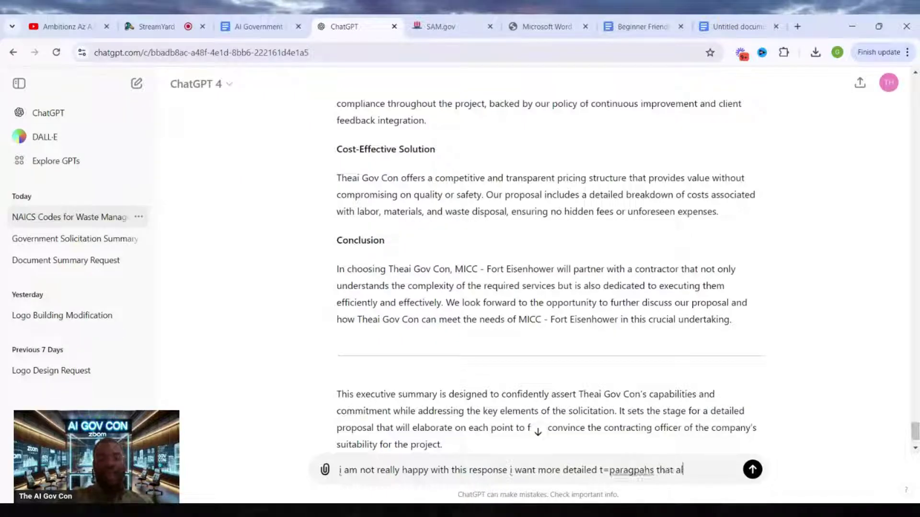
type("ign our com")
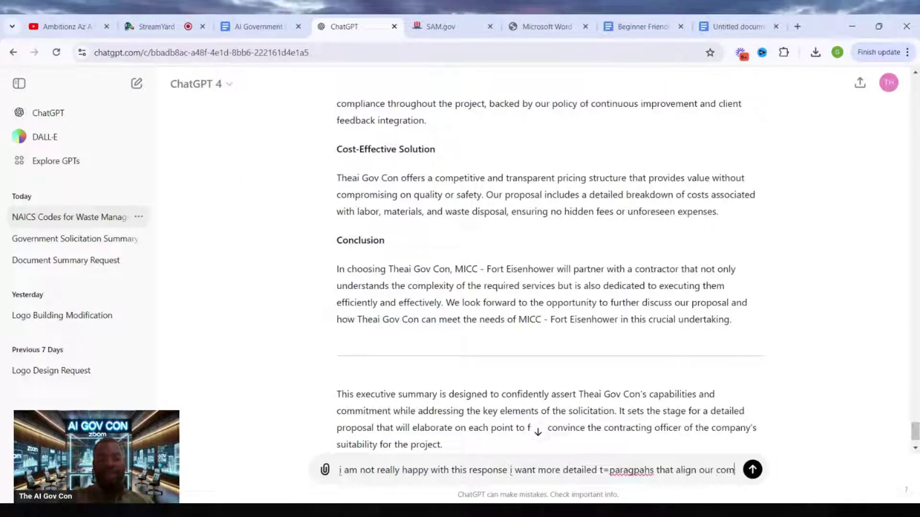
type("pany stre")
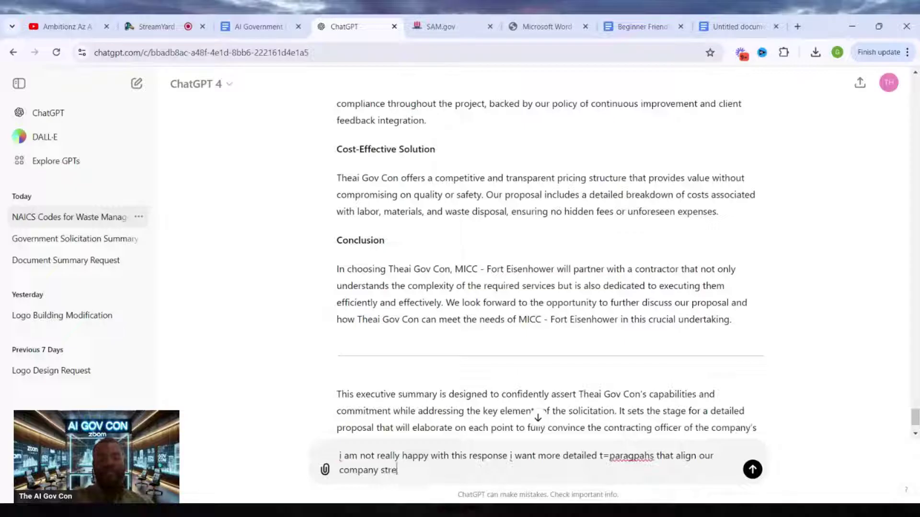
type("ghts to thw nee")
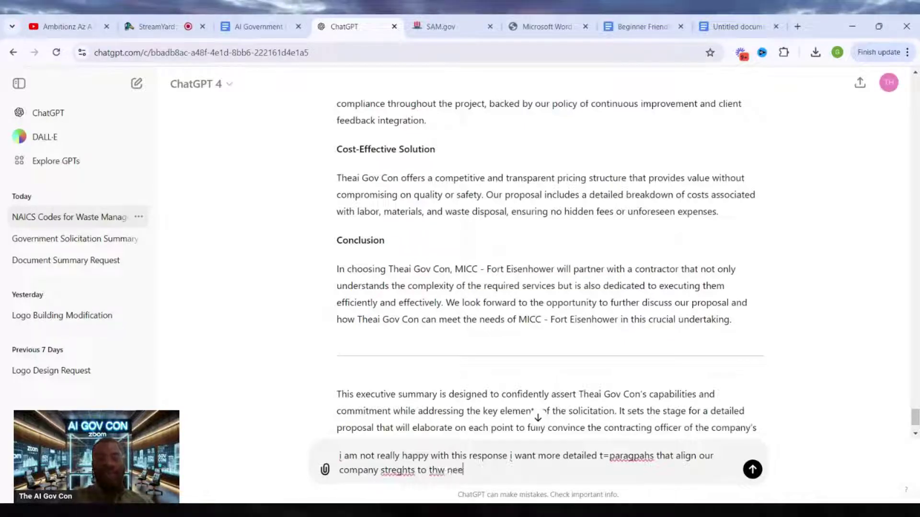
type("ds inthe sol")
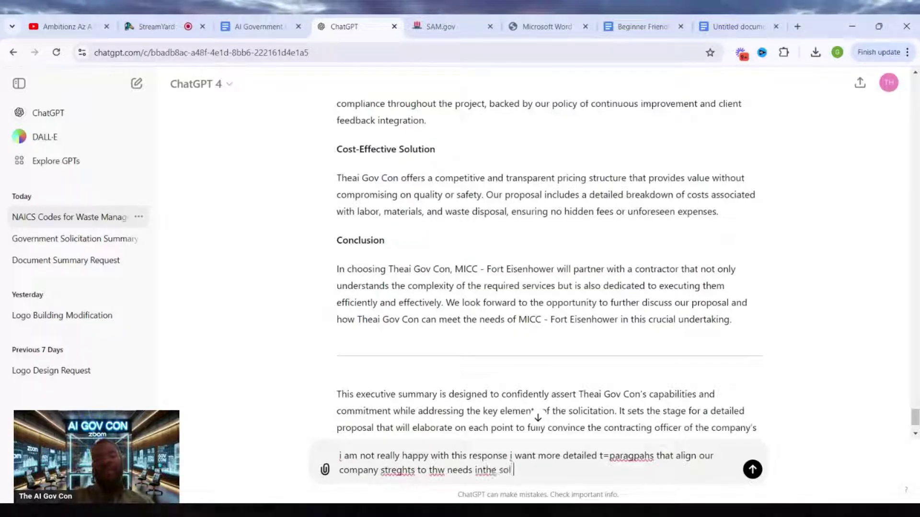
key("Return")
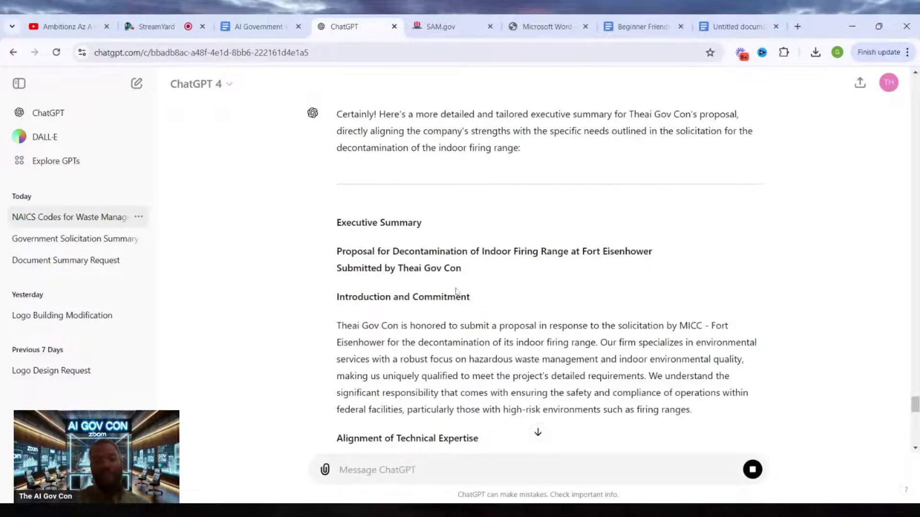
Review the revised executive summary from the introduction and commitment section through to the conclusion
scroll(456, 291, "down", 11)
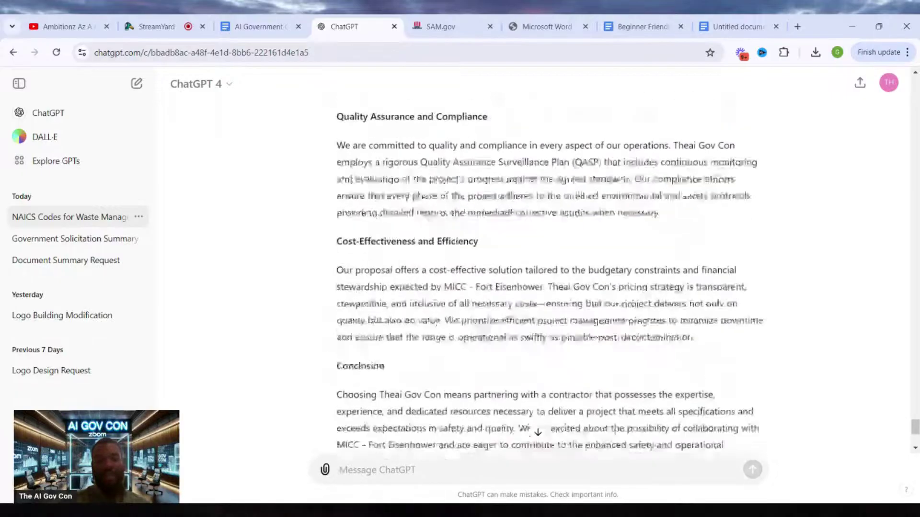
scroll(551, 278, "up", 14)
scroll(551, 278, "down", 3)
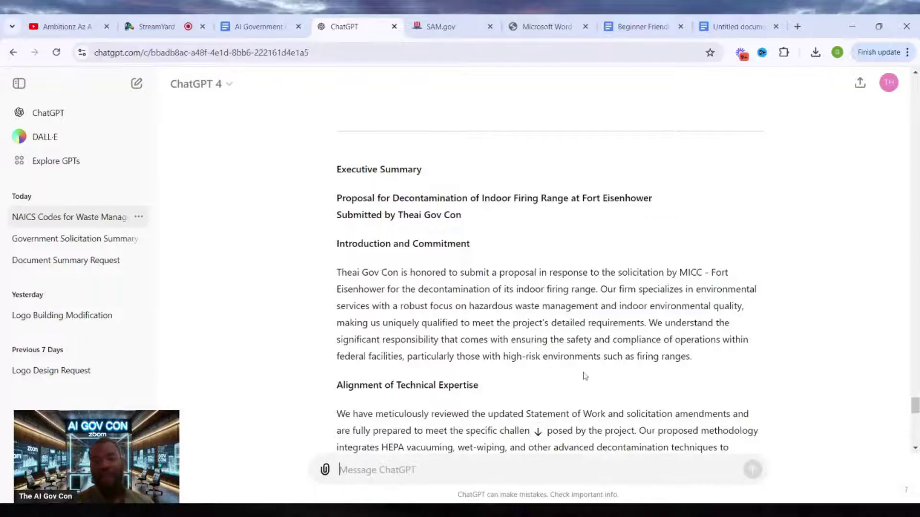
scroll(575, 367, "down", 3)
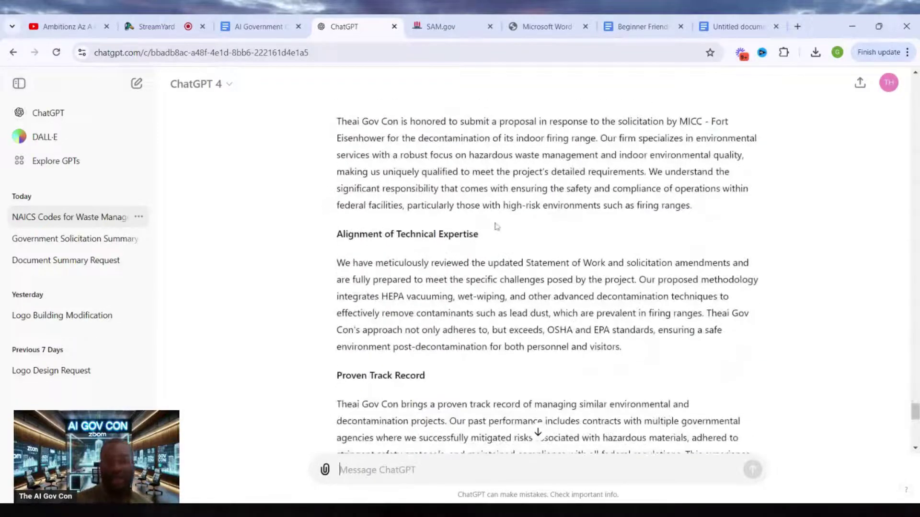
scroll(421, 375, "down", 5)
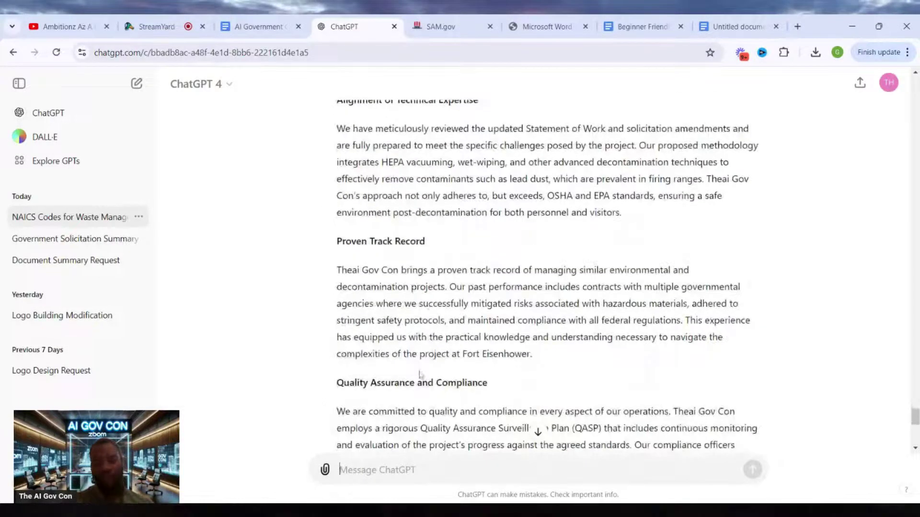
scroll(551, 288, "down", 8)
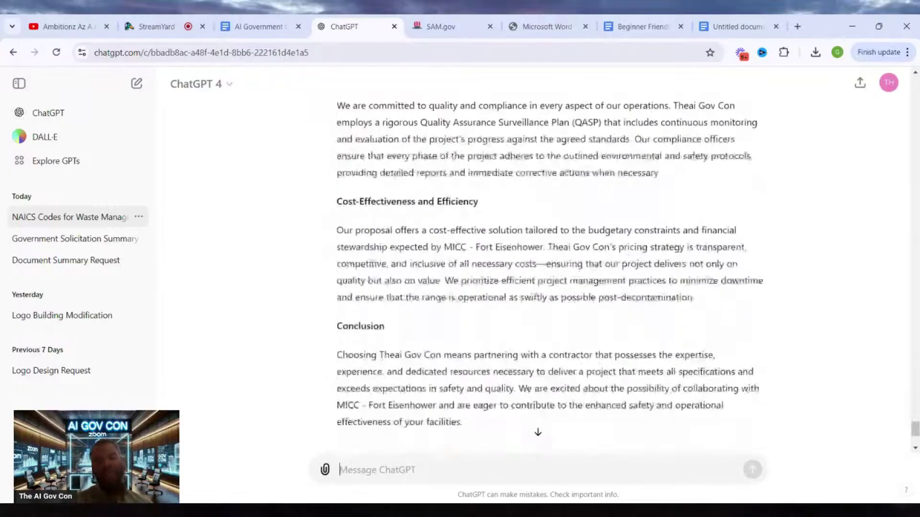
scroll(551, 287, "up", 7)
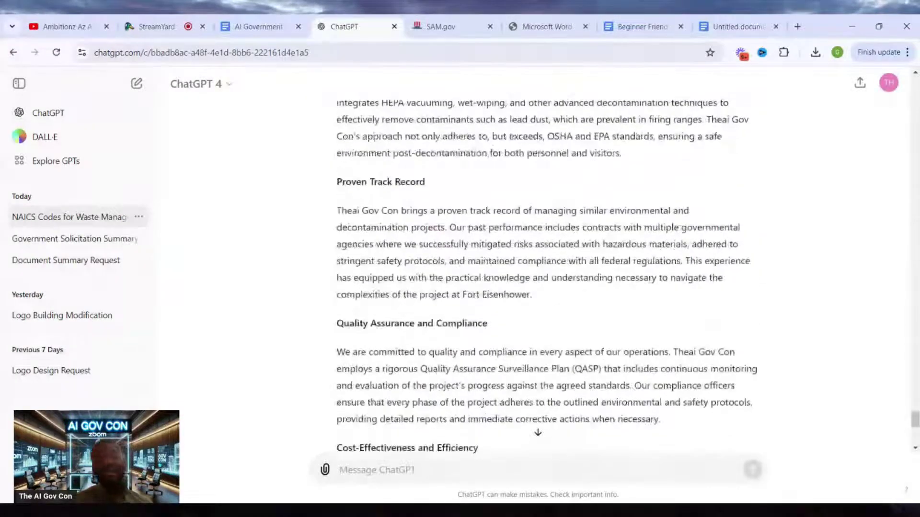
scroll(551, 287, "down", 1)
Start a follow-up prompt reading "i dont like lal these sub headings i want the executive"
type("i dont l")
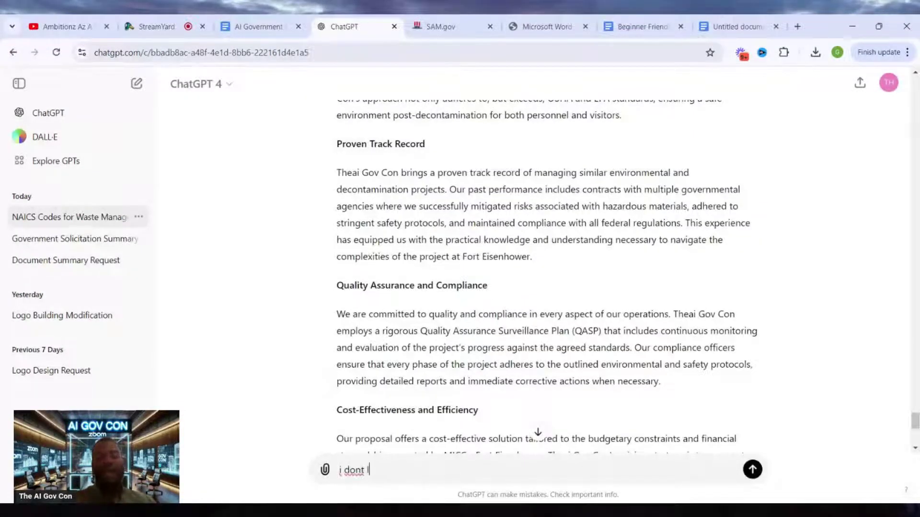
type("ike lal these sub")
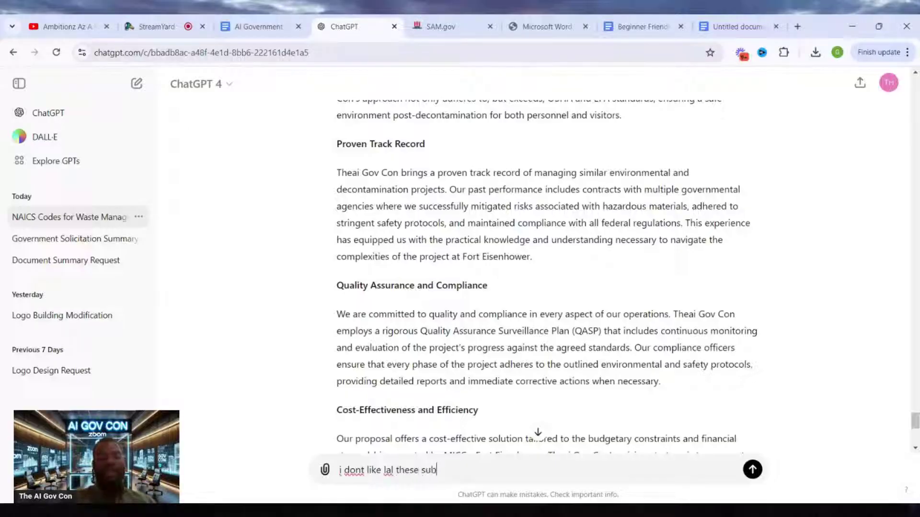
type(" headings i w")
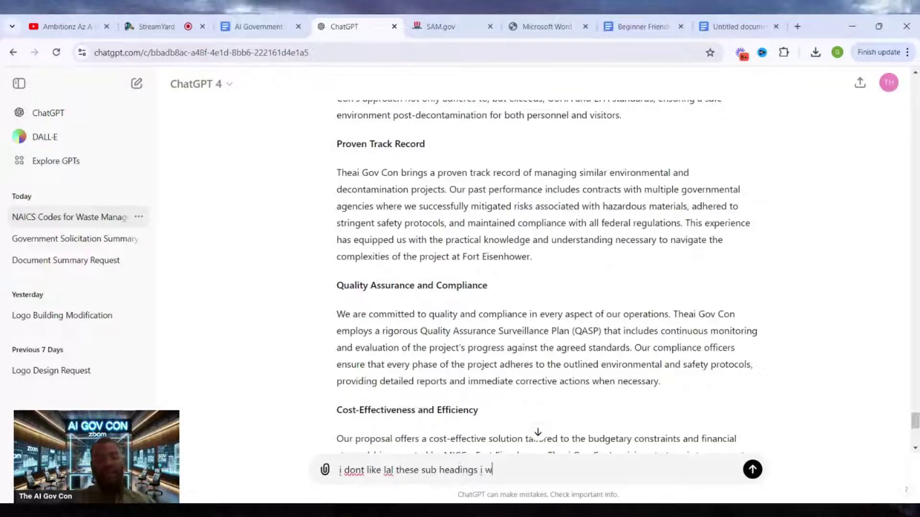
type("ant the executie")
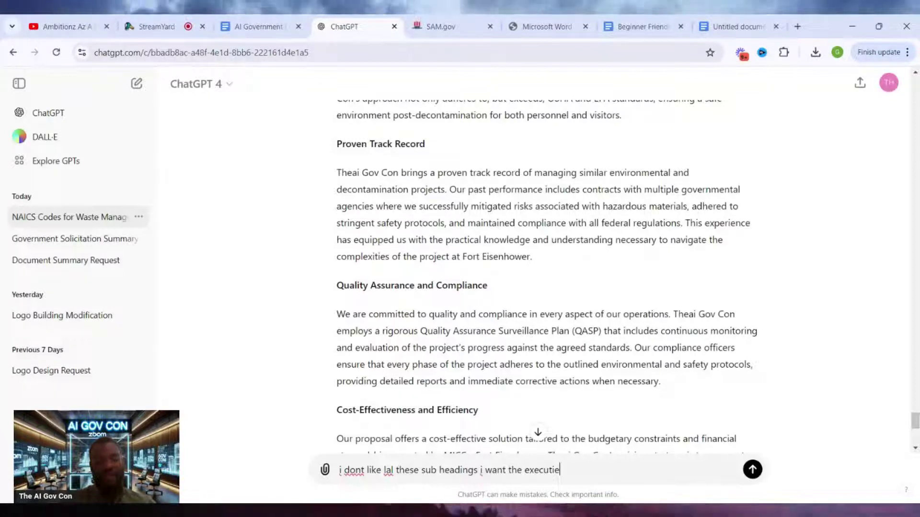
key("BackSpace")
type("ve ")
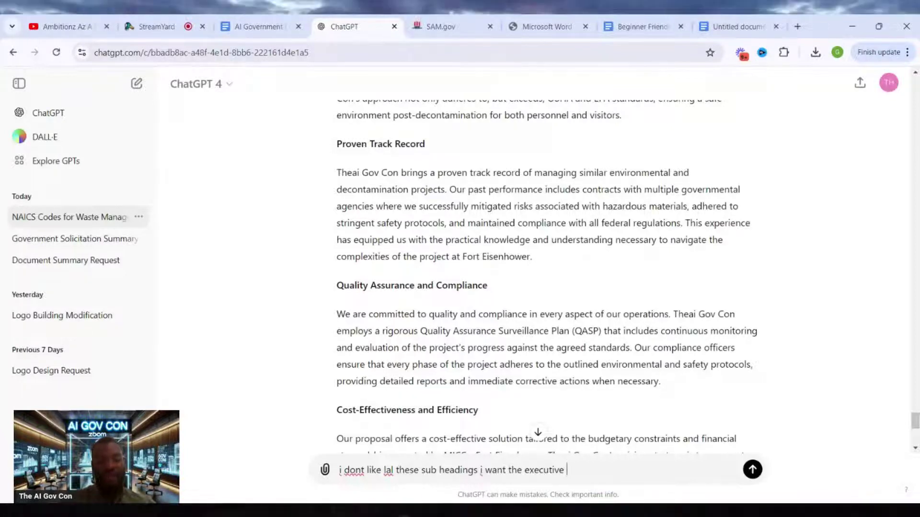
Continue the prompt by asking for the executive summary to focus on our desire to fulfill the needs in the sol with our company strengths
type("summart")
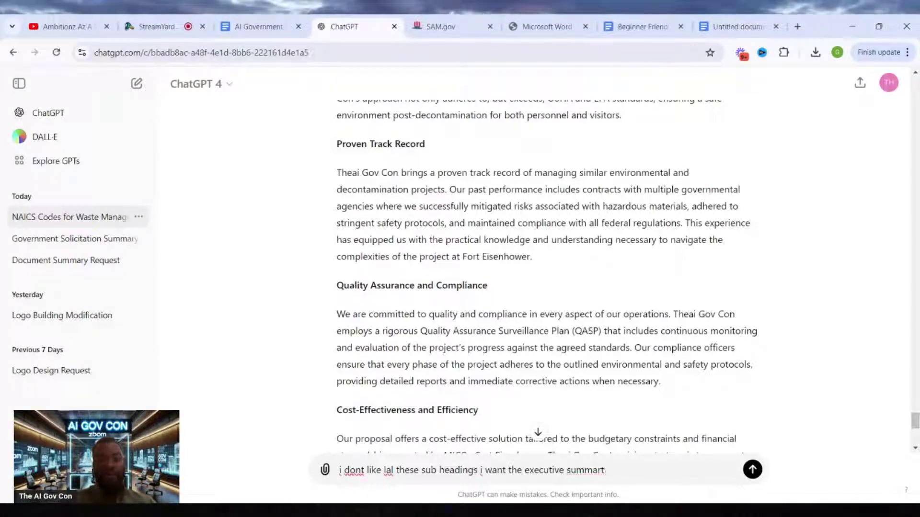
key("BackSpace")
type("y to f")
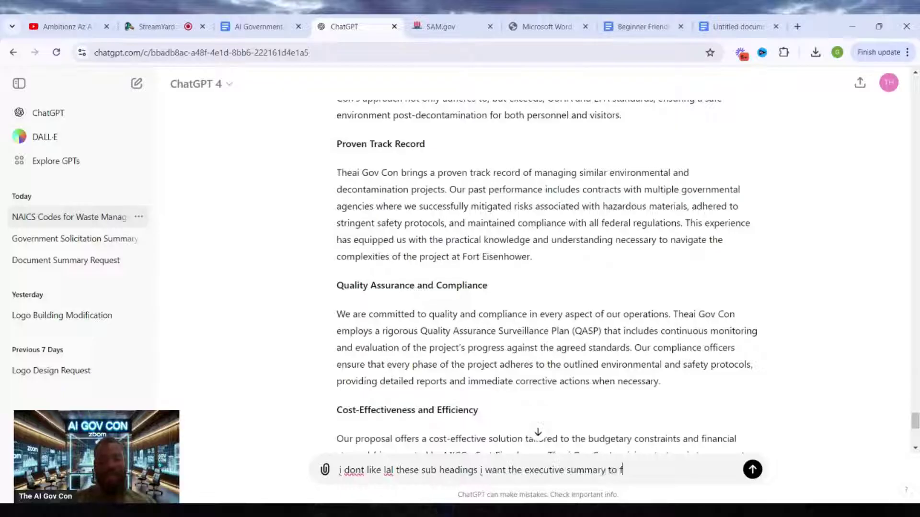
type("ocus on our")
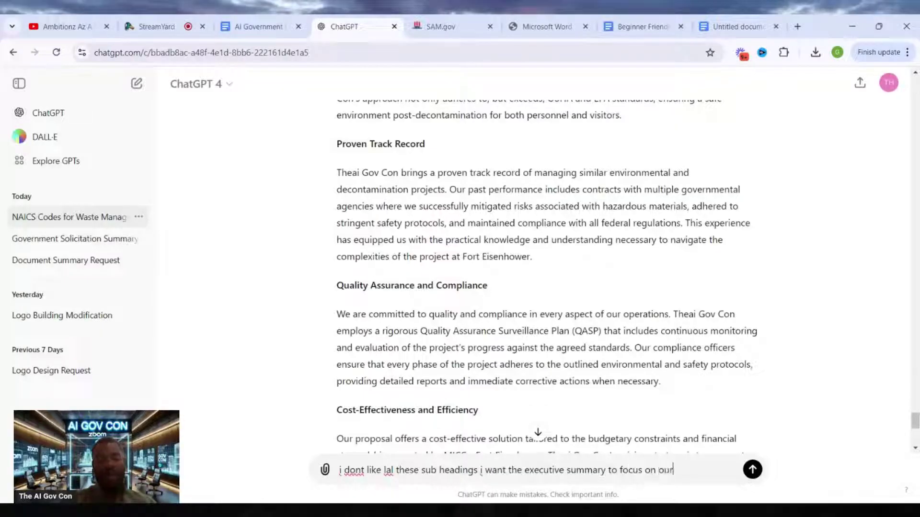
type(" desitre t")
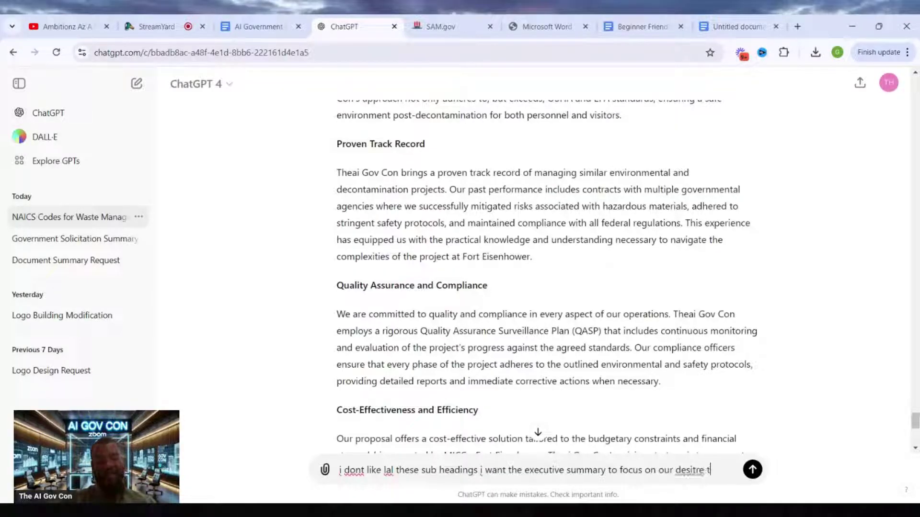
type("o fu")
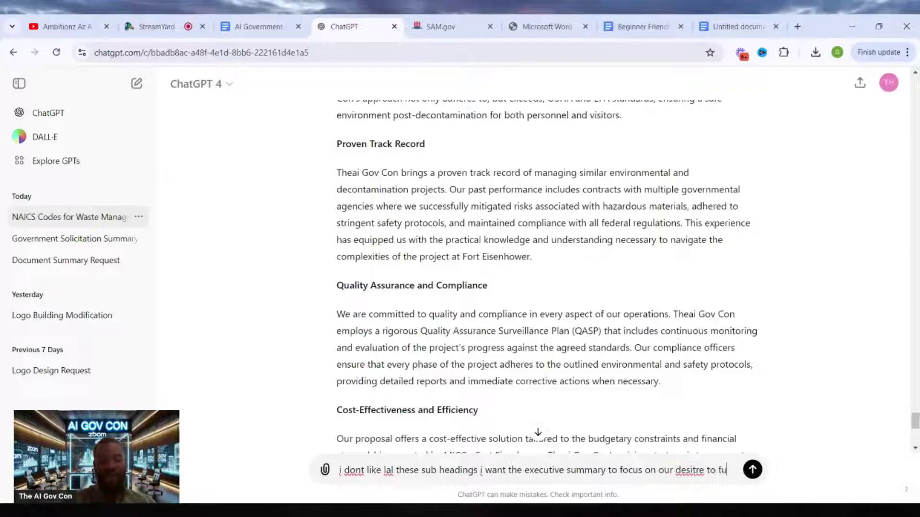
type("fill the need")
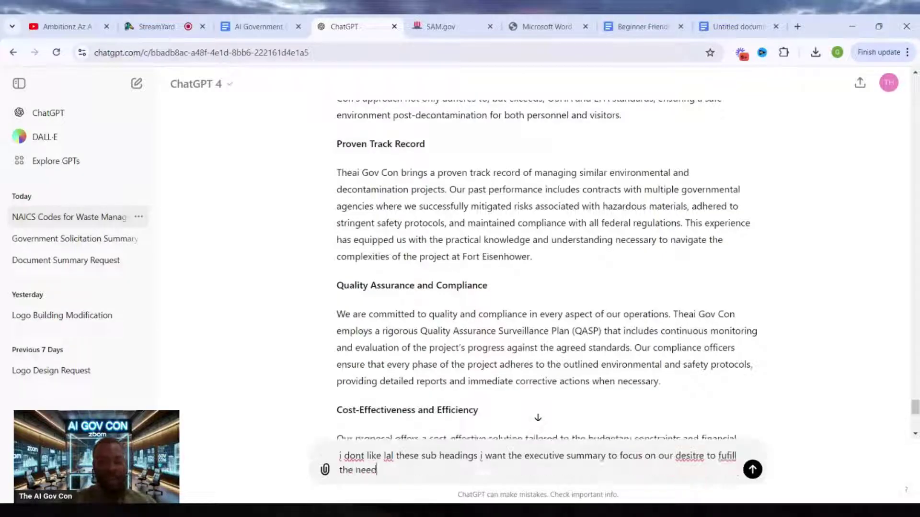
type("s in the sol")
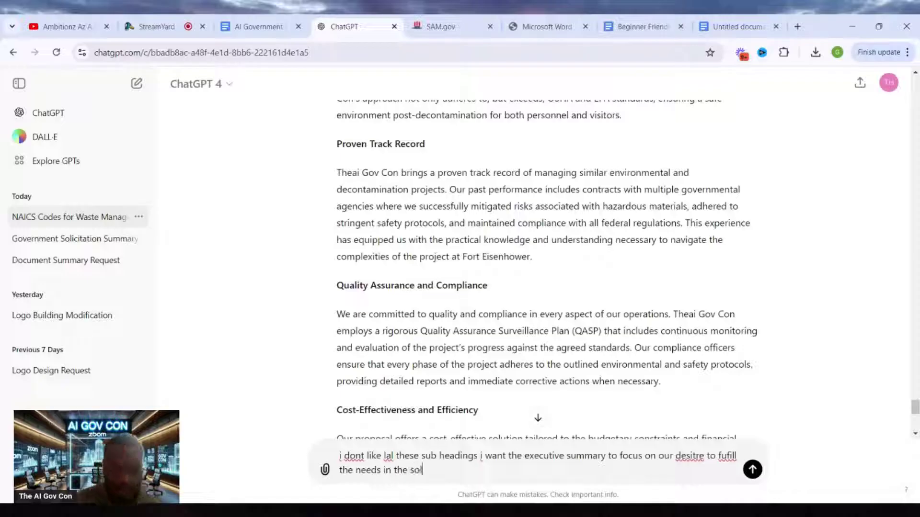
type(" with our co")
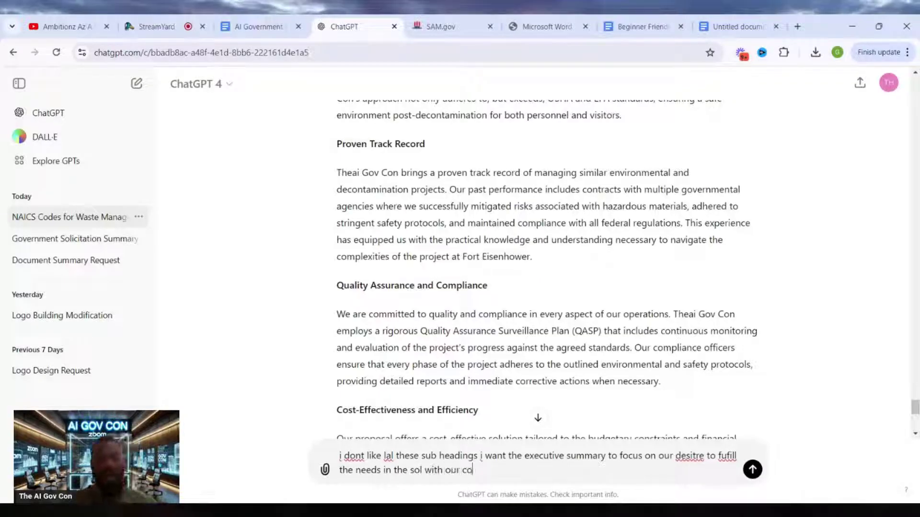
type("mpany stre")
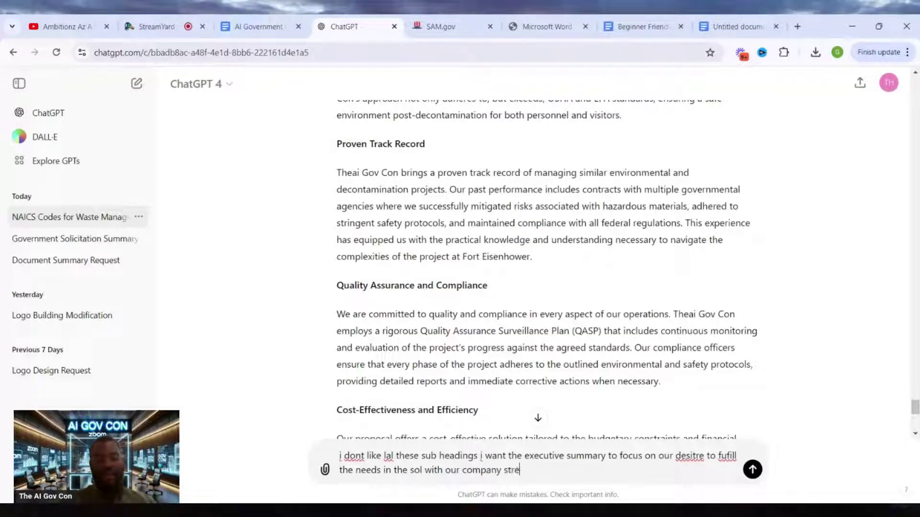
type("ghts")
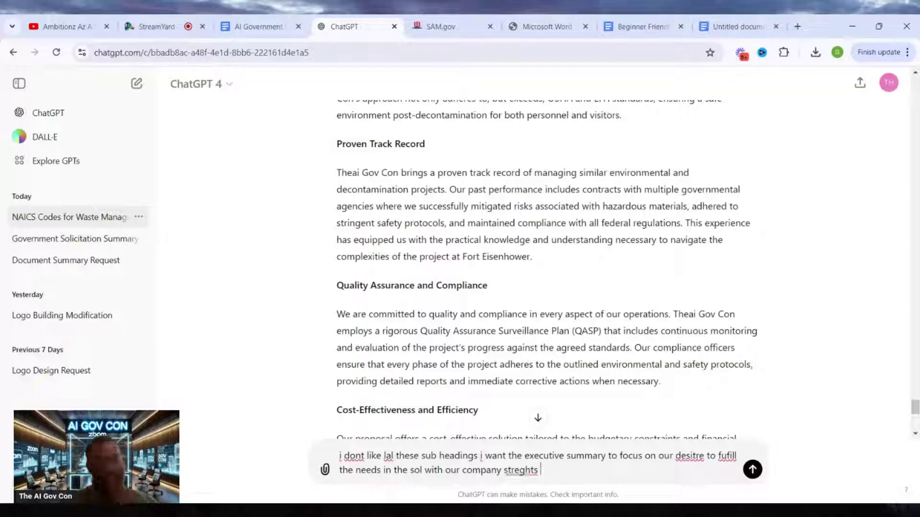
Correct the misspelled words in the prompt to "strengths", "desire" and "fulfill"
right_click(524, 471)
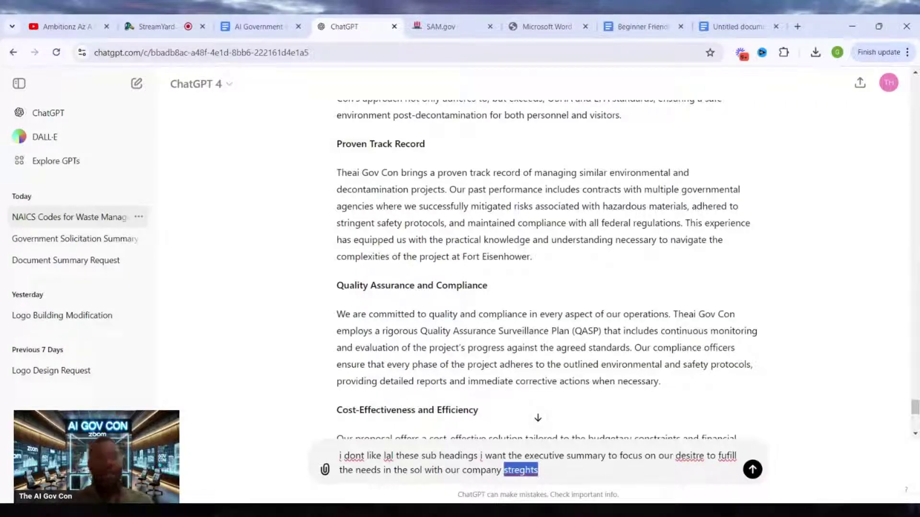
left_click(606, 188)
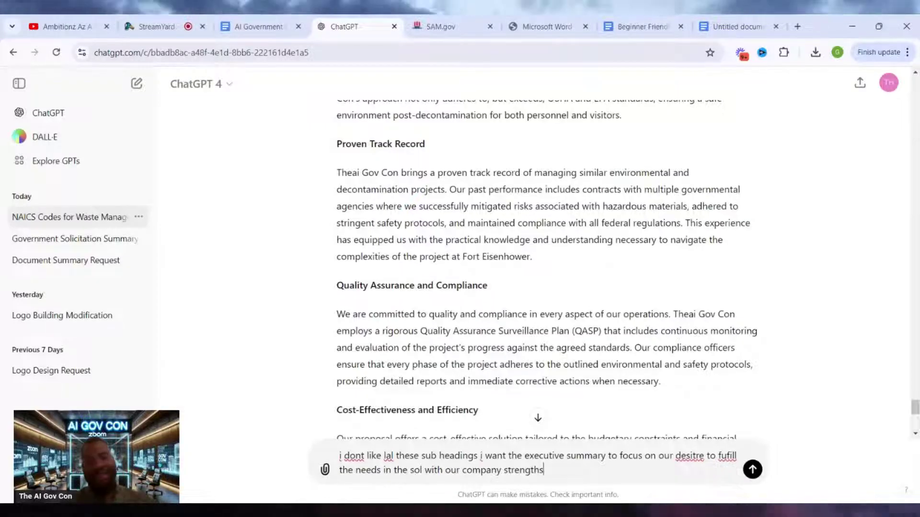
double_click(693, 455)
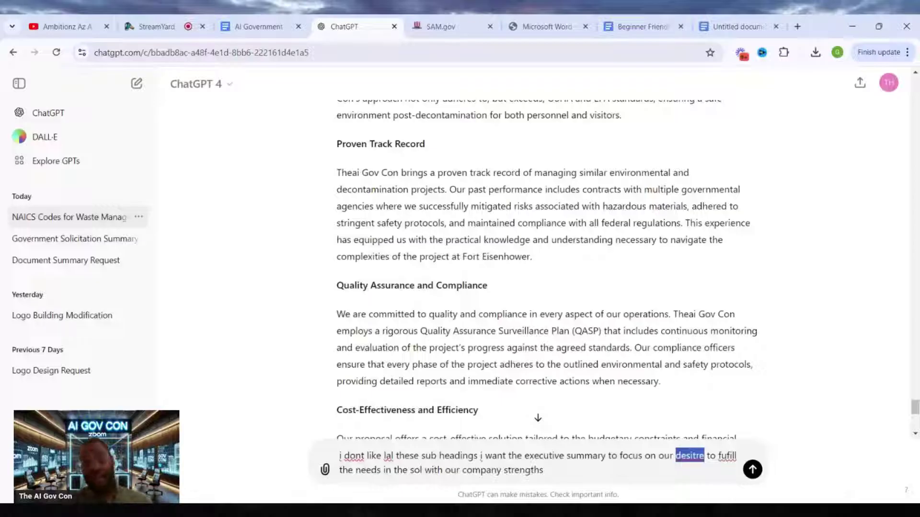
type("desire")
double_click(726, 456)
type("fulfill")
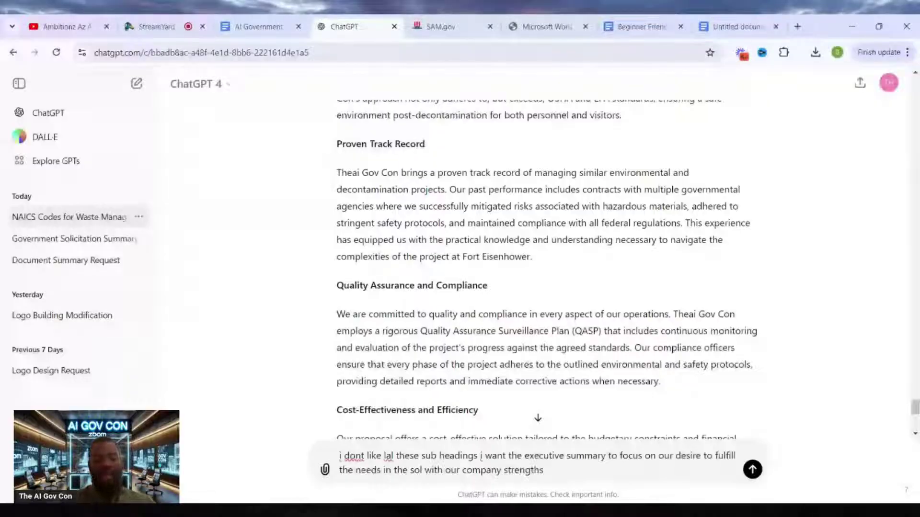
Finish the prompt with "and we will explain the details in other section sof the proposal" and send it
type(" and we will expla")
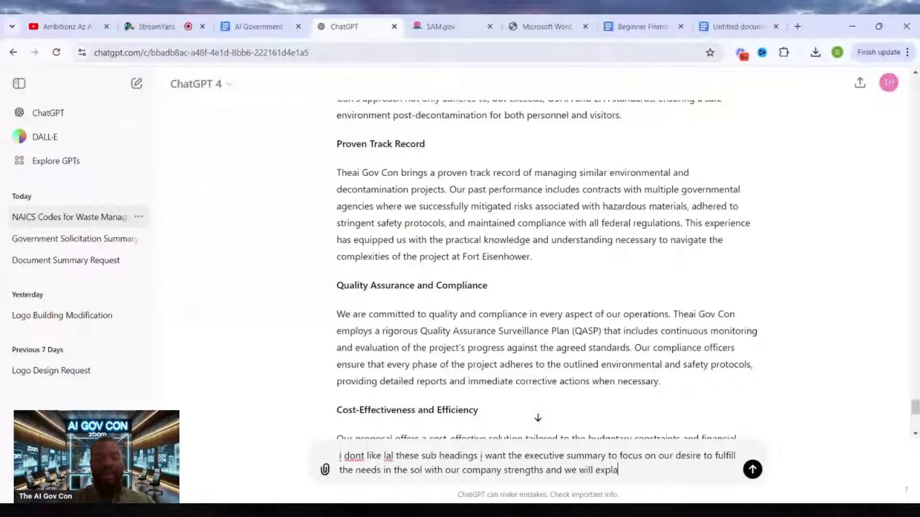
type("in the deta")
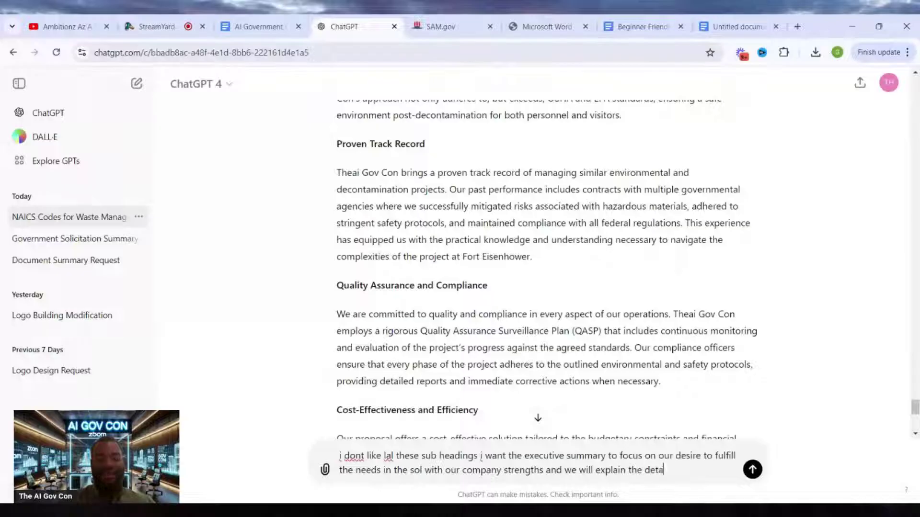
type("ils in othe")
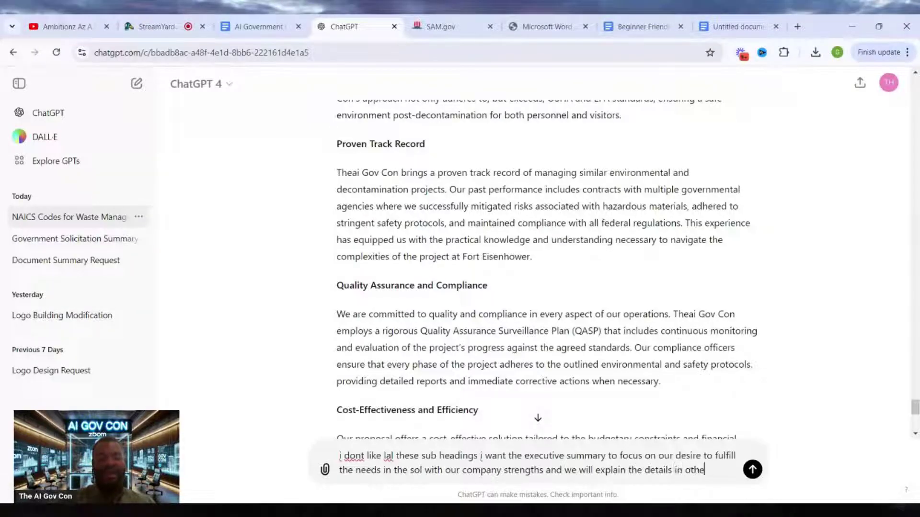
type("r section sof")
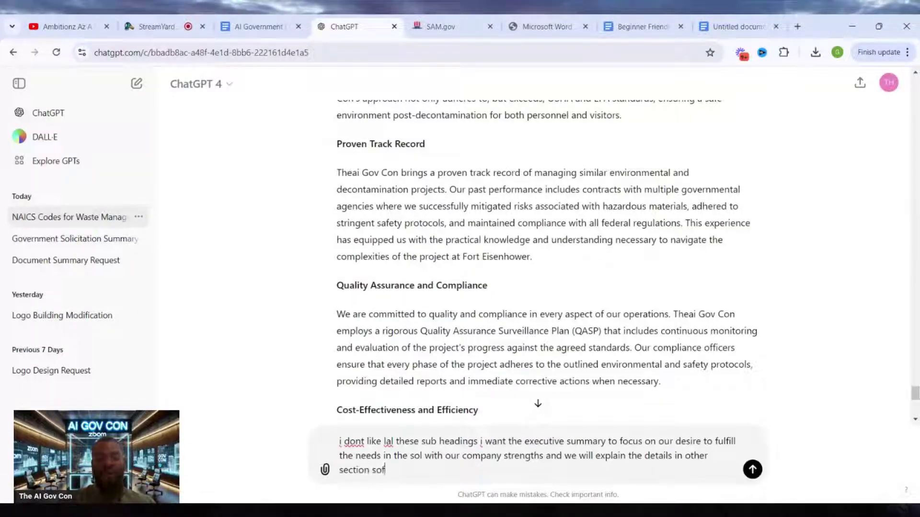
type(" the proposal")
key("Return")
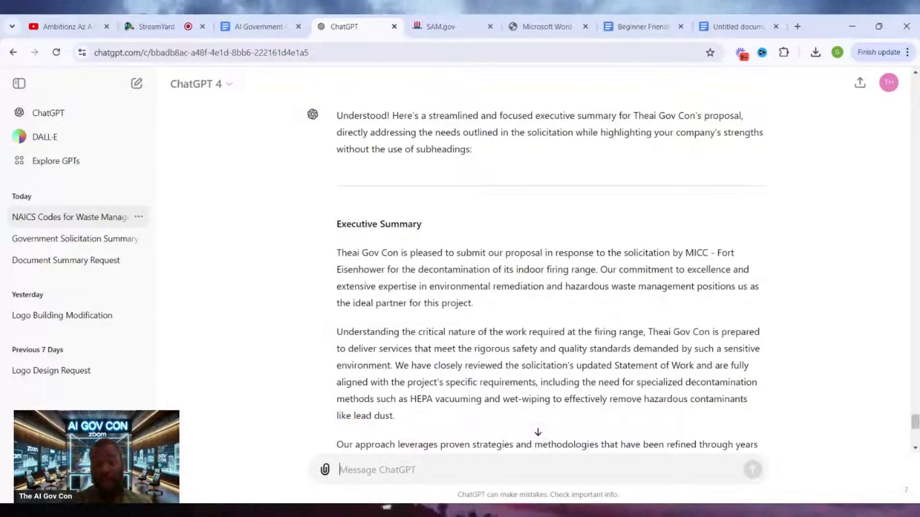
Read the new executive summary to its closing paragraph, highlighting the sentence on the updated Statement of Work and the paragraph on proven strategies
scroll(514, 325, "down", 1)
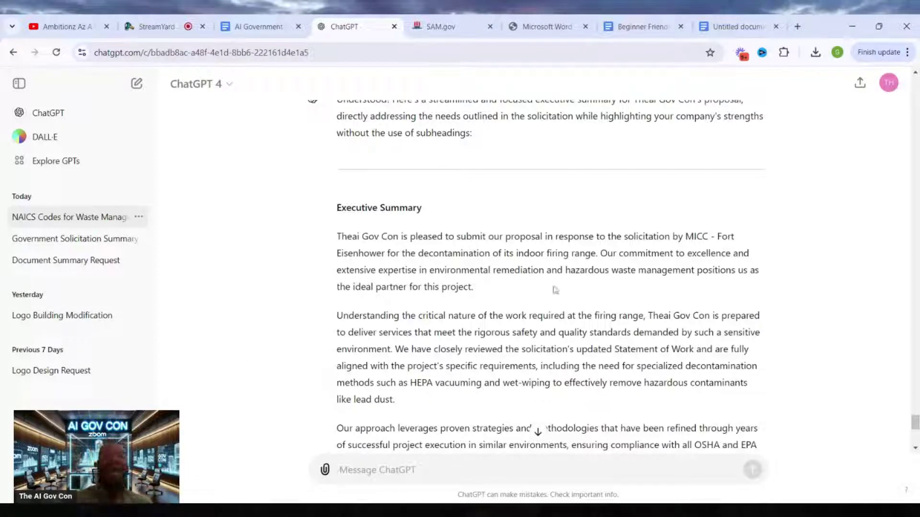
scroll(467, 291, "down", 1)
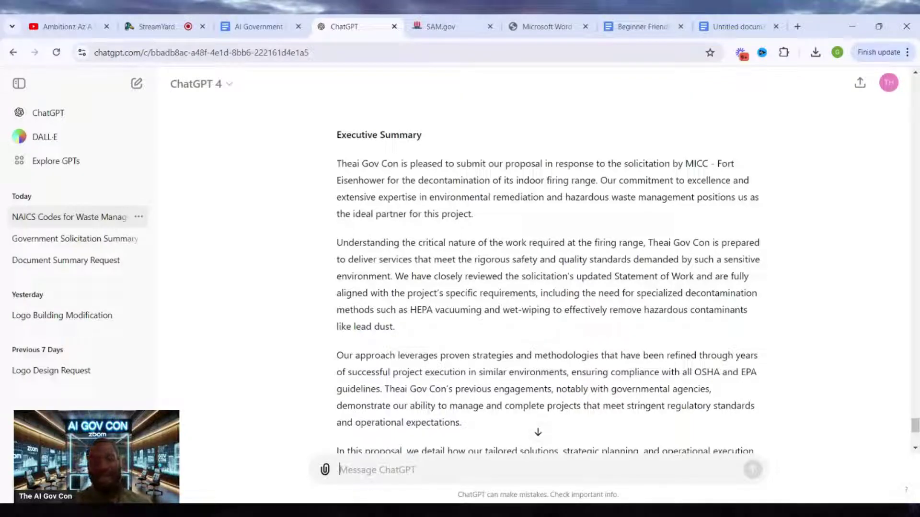
left_click_drag(396, 277, 395, 327)
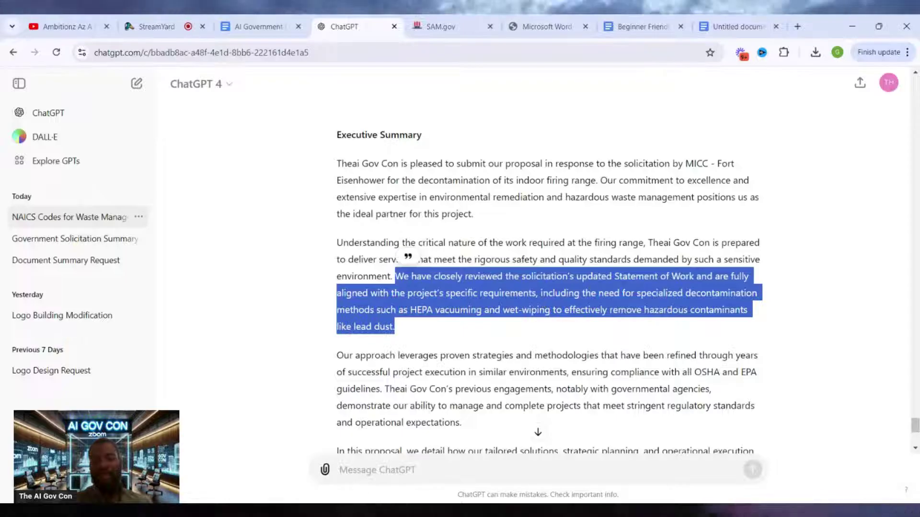
scroll(549, 288, "down", 1)
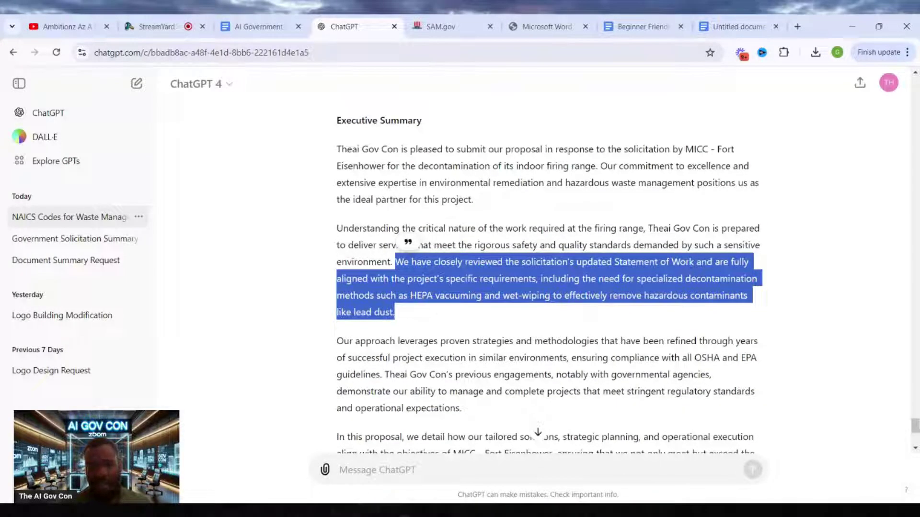
scroll(438, 316, "down", 2)
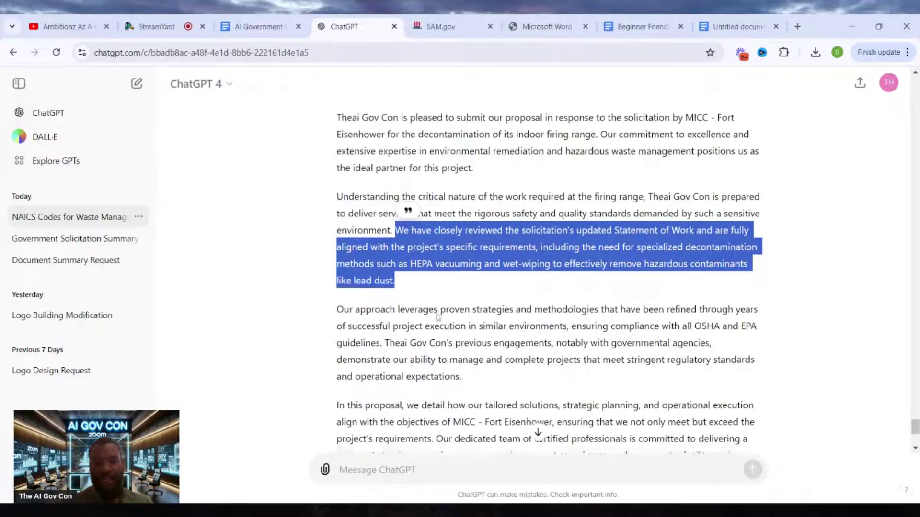
scroll(437, 317, "down", 1)
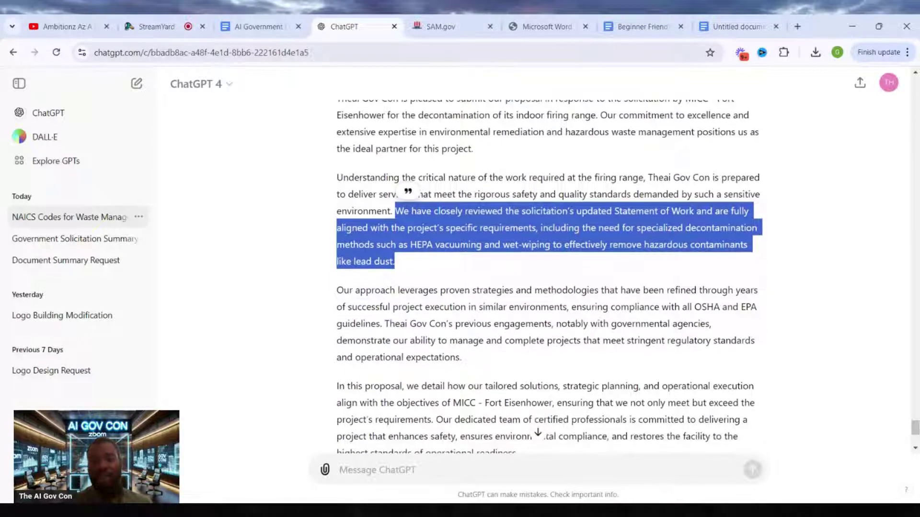
scroll(548, 268, "down", 1)
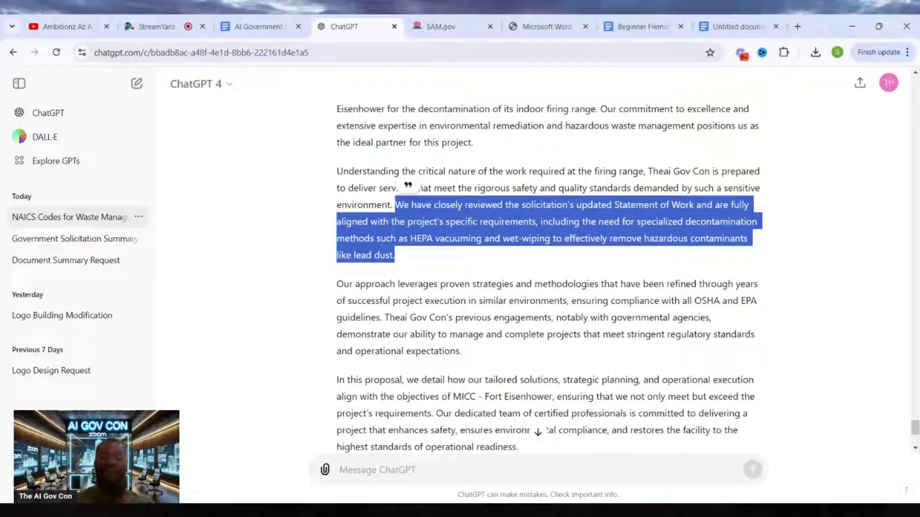
scroll(549, 278, "down", 2)
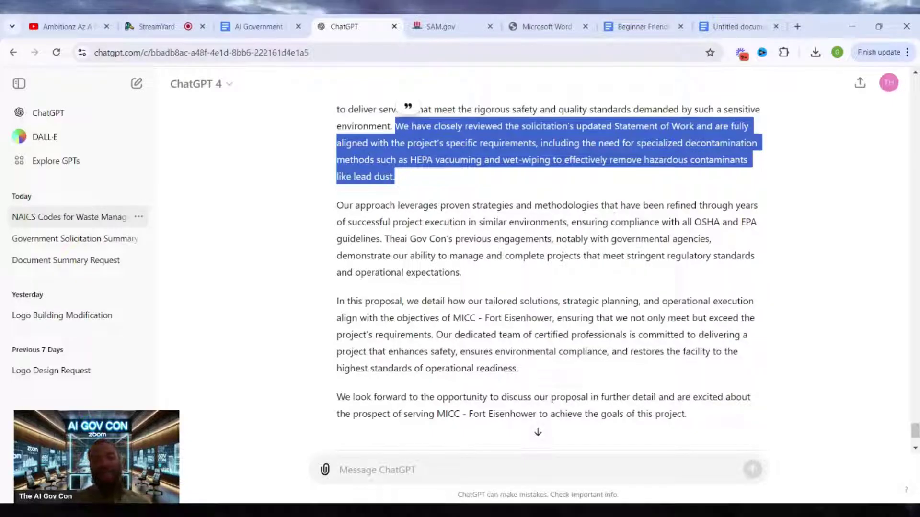
left_click_drag(337, 205, 555, 275)
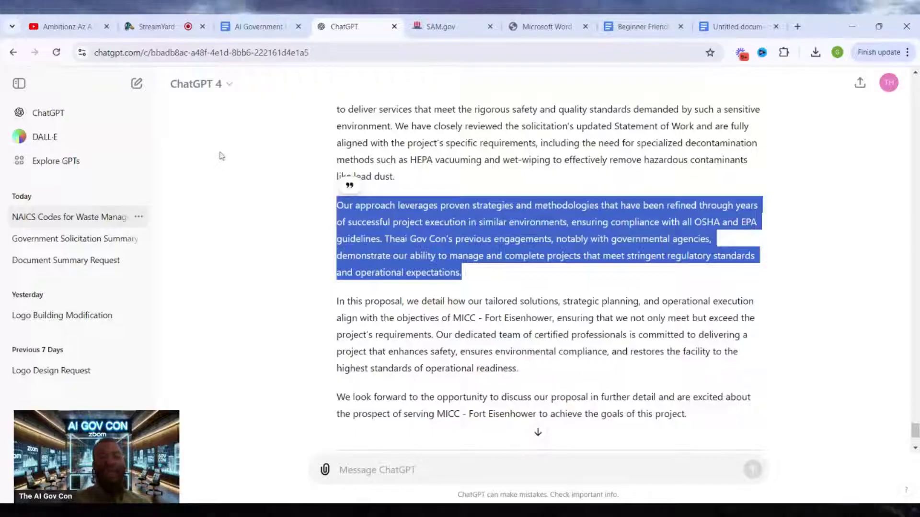
Switch to the StreamYard studio of the live stream
left_click(161, 28)
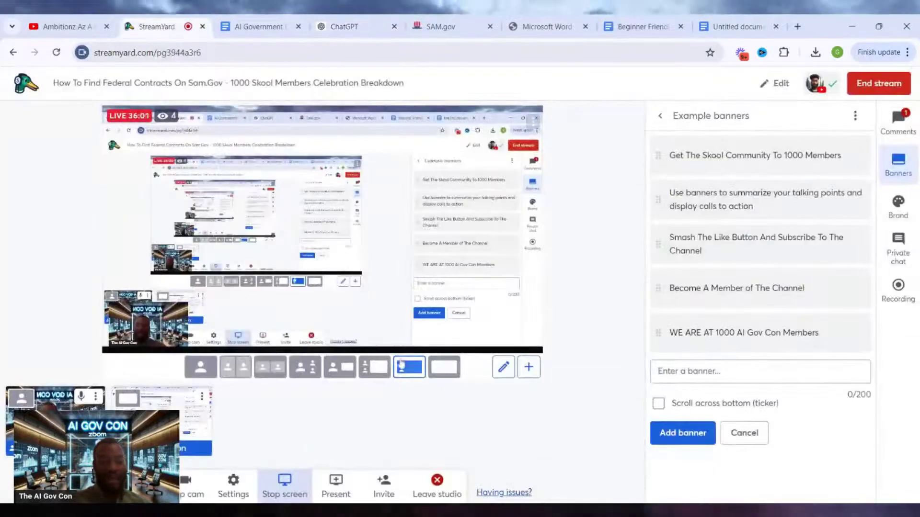